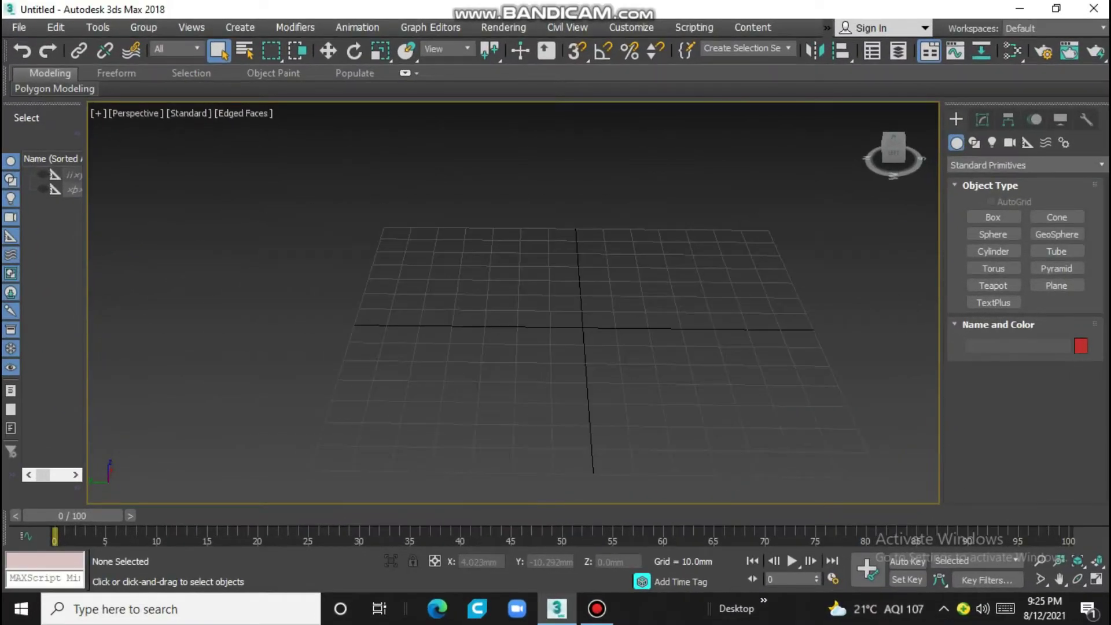
Step: Create a torus from the grid centre in Perspective (Radius 1 ≈34.9 mm, Radius 2 ≈7.8 mm)
click(992, 268)
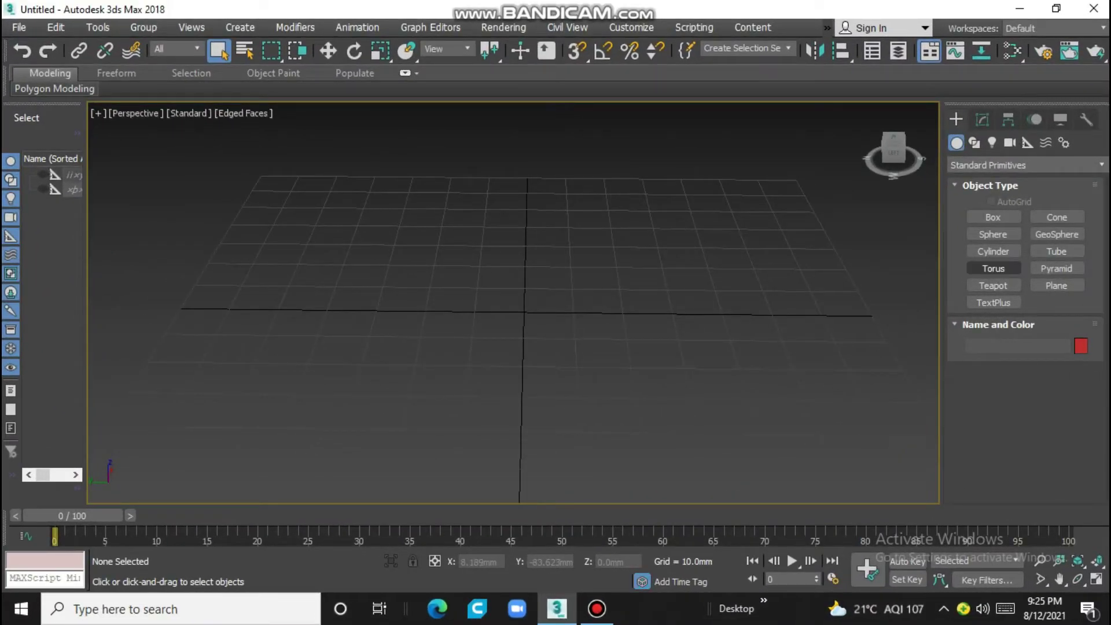
click(522, 311)
drag(521, 311, 351, 388)
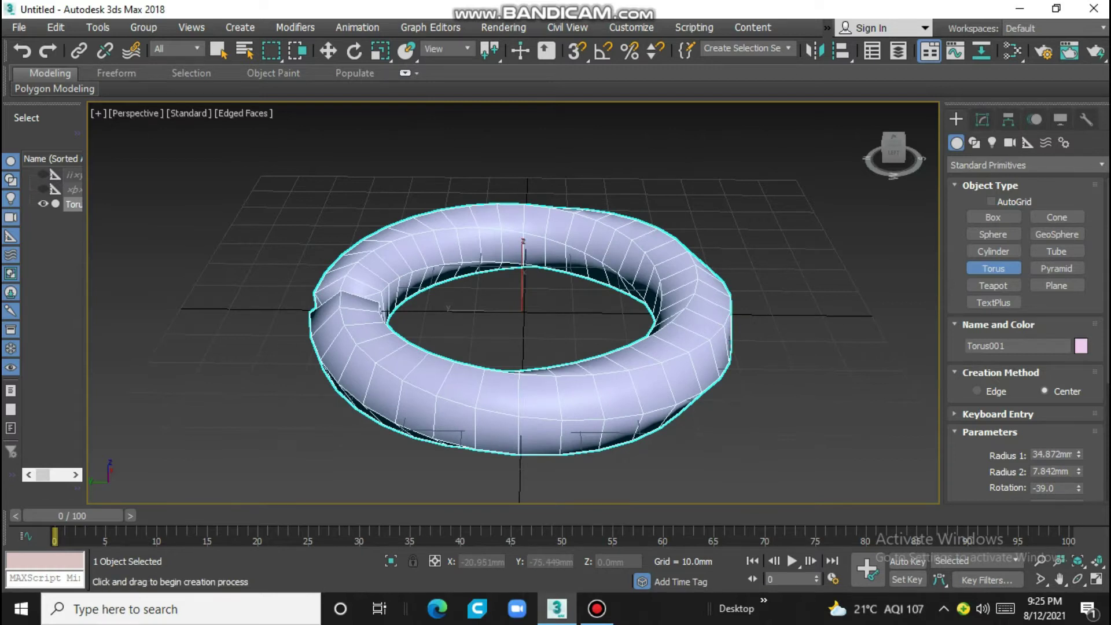
click(982, 120)
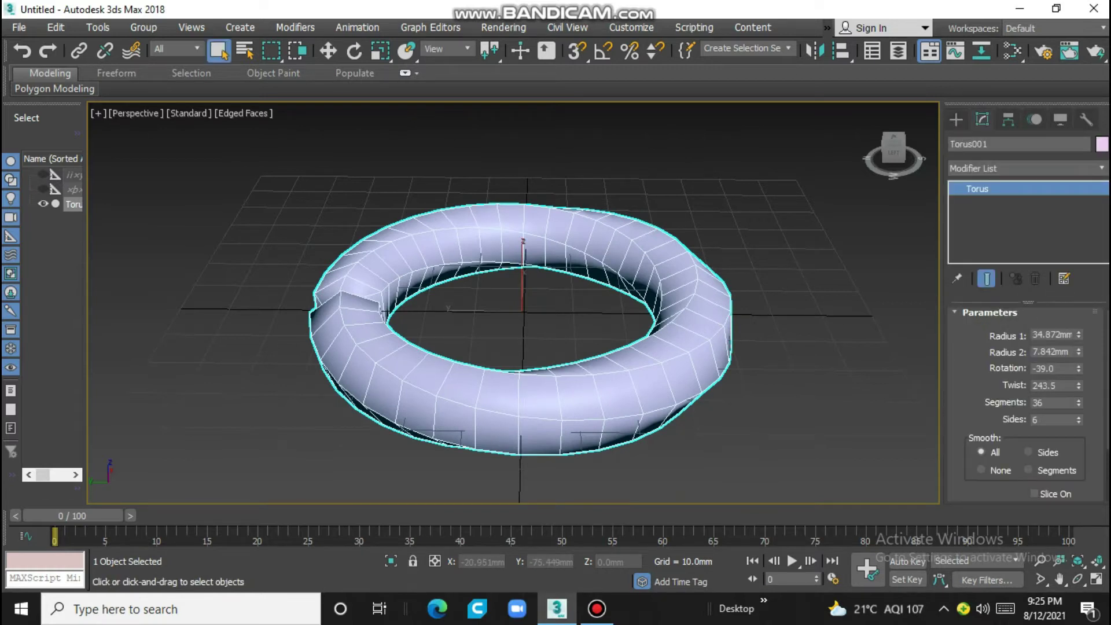
Step: Set Torus001 to Radius 1 43.242 mm, Radius 2 13.252 mm and Twist 326.5
drag(1079, 334, 1079, 312)
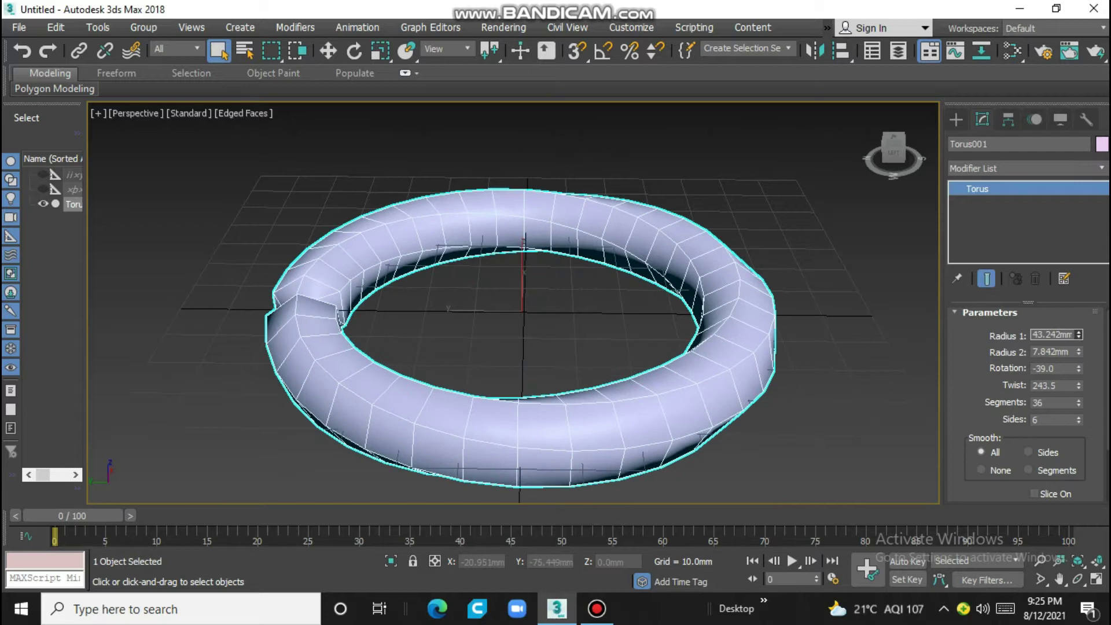
drag(894, 152, 888, 173)
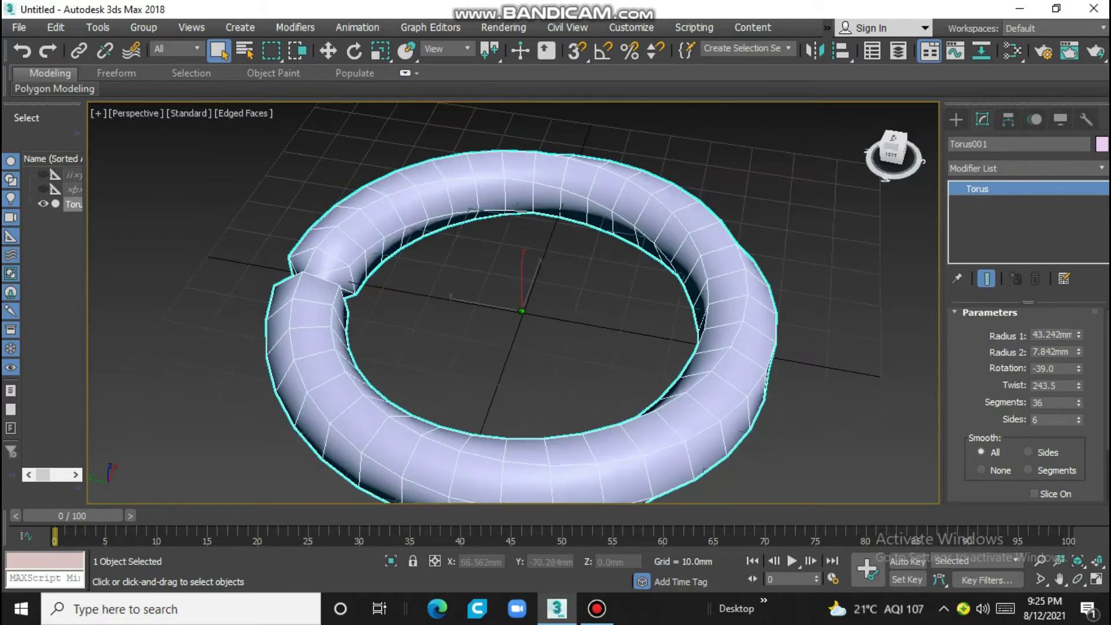
scroll(725, 214, down, 3)
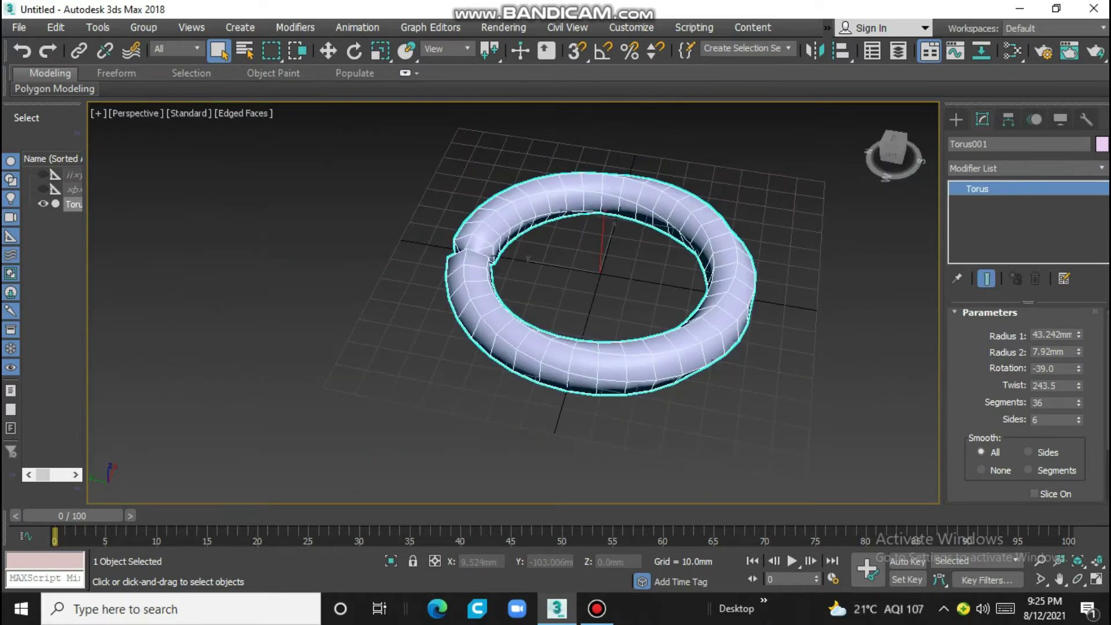
mouse_move(1078, 352)
mouse_down()
mouse_move(1078, 324)
mouse_move(1078, 355)
mouse_up()
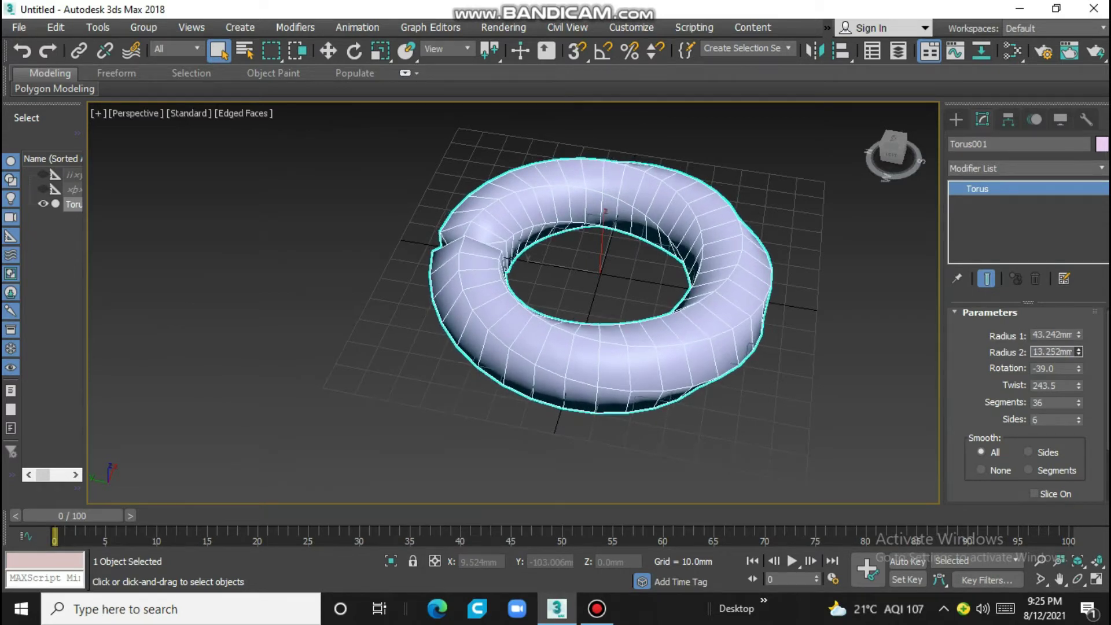
scroll(569, 300, up, 3)
scroll(569, 313, down, 3)
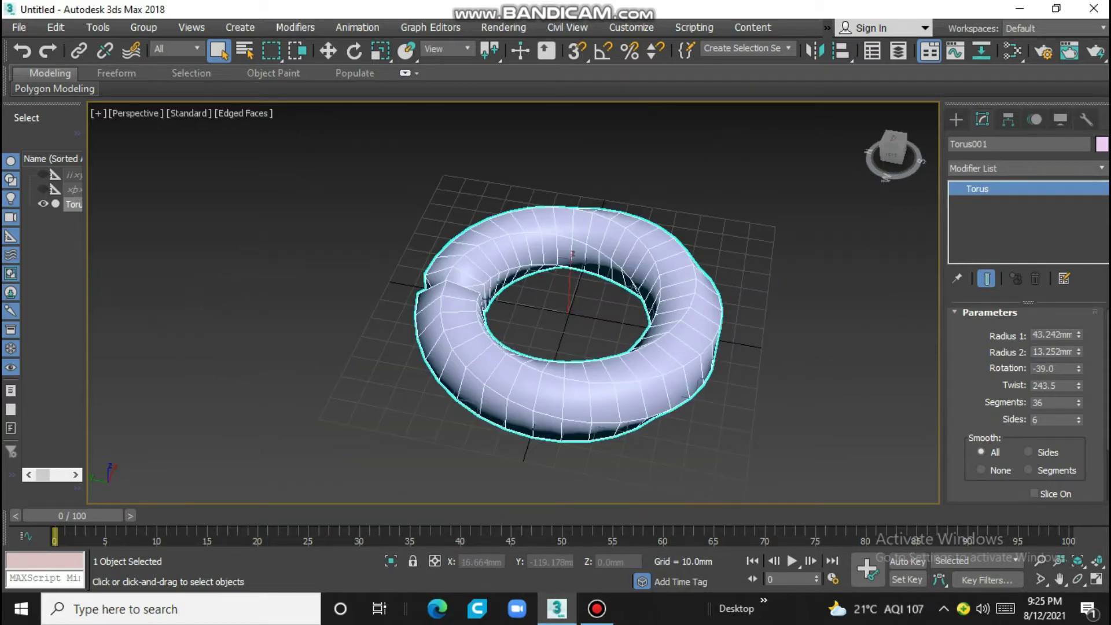
mouse_move(1078, 385)
mouse_down()
mouse_move(1079, 365)
mouse_move(1078, 388)
mouse_up()
mouse_move(569, 313)
alt+middle_down()
mouse_move(570, 348)
mouse_move(570, 289)
mouse_move(569, 301)
alt+middle_up()
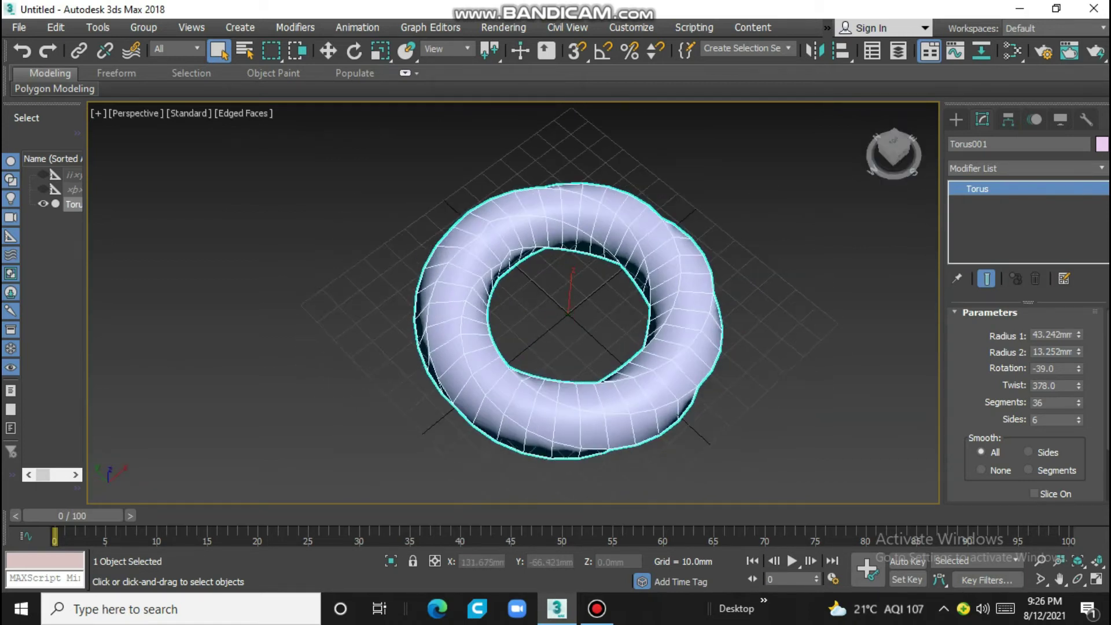
mouse_move(1078, 386)
mouse_down()
mouse_move(1078, 364)
mouse_move(1078, 404)
mouse_move(1078, 382)
mouse_up()
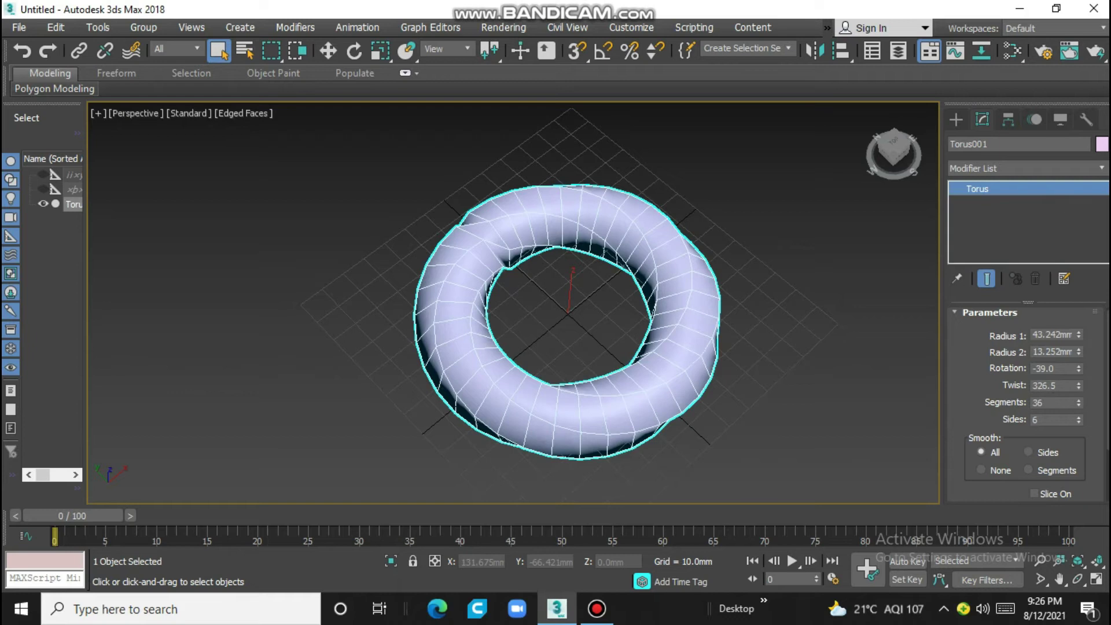
Step: Change the torus radii to Radius 2 11.662 mm and Radius 1 50.593 mm
drag(894, 152, 897, 173)
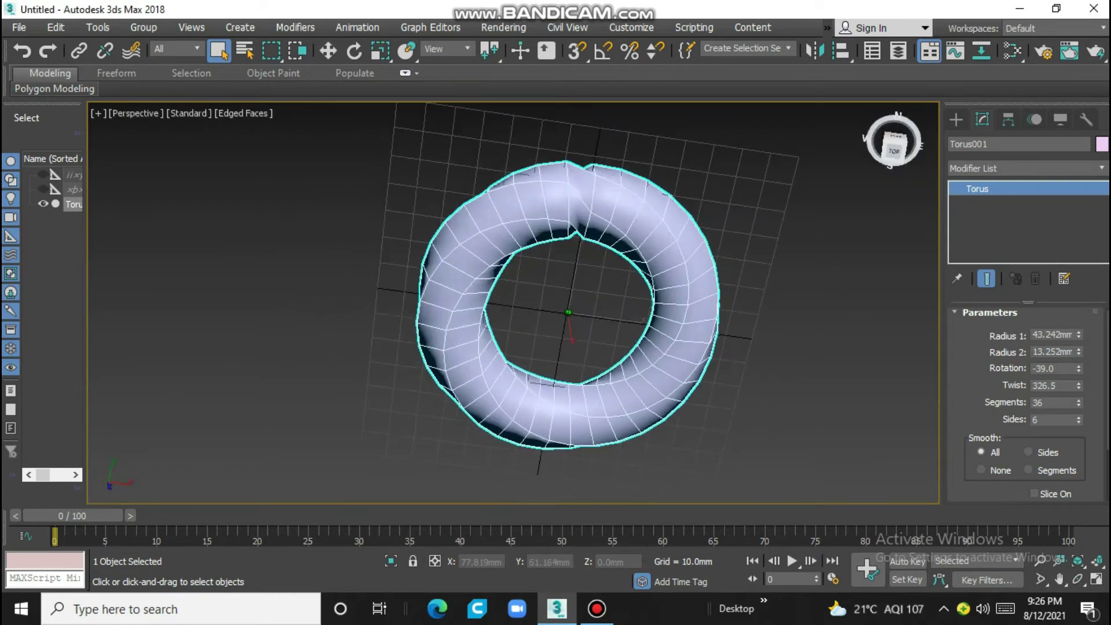
scroll(581, 225, up, 3)
scroll(581, 225, up, 1)
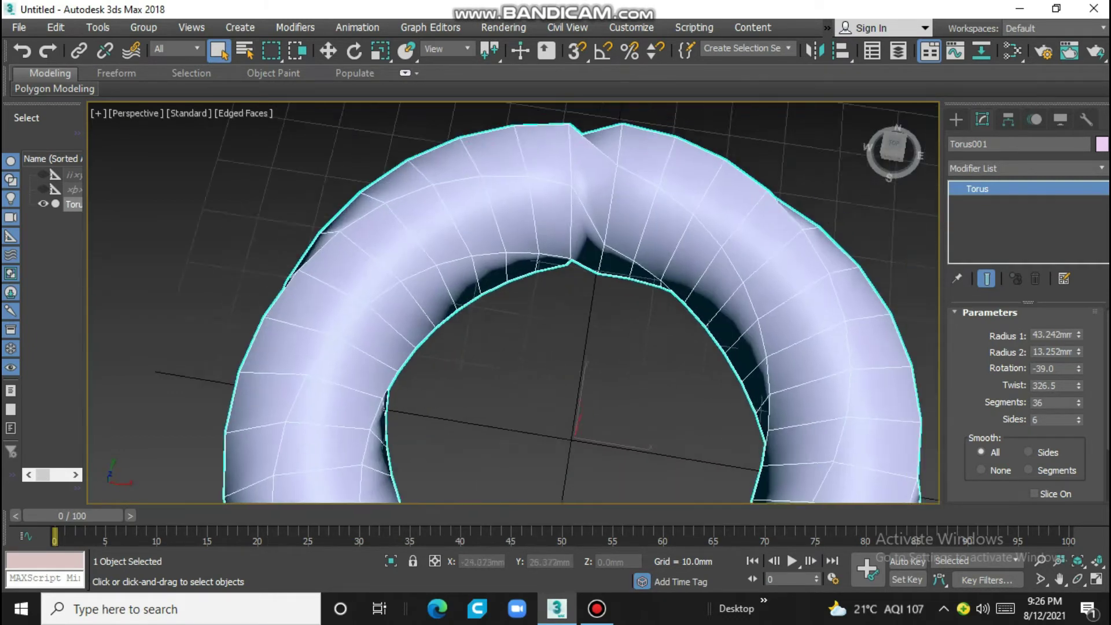
drag(1078, 352, 1079, 356)
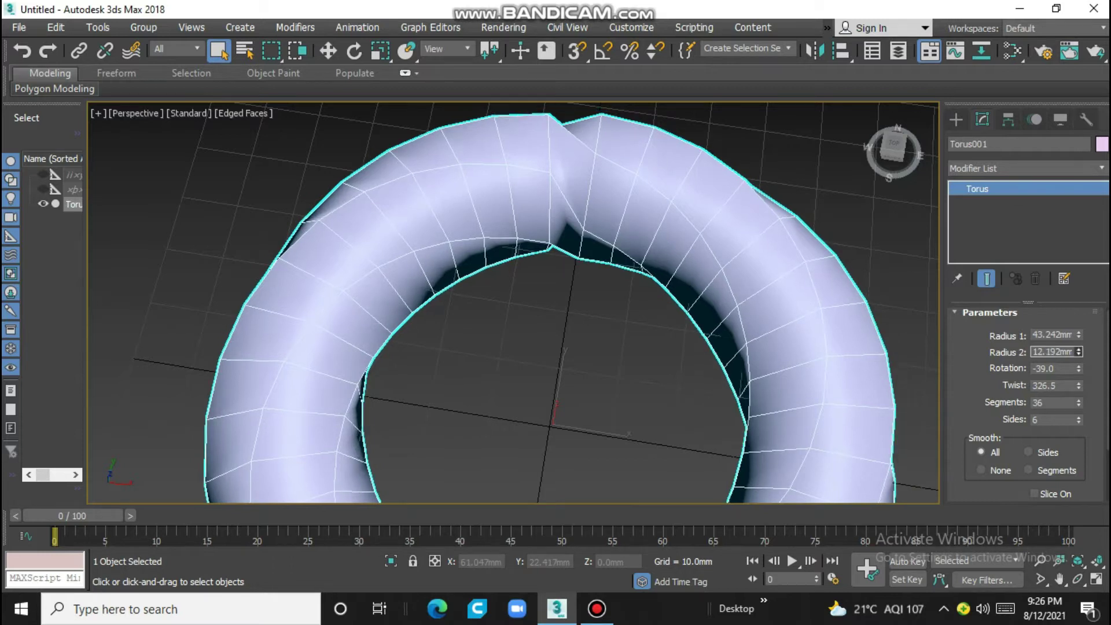
scroll(513, 303, down, 3)
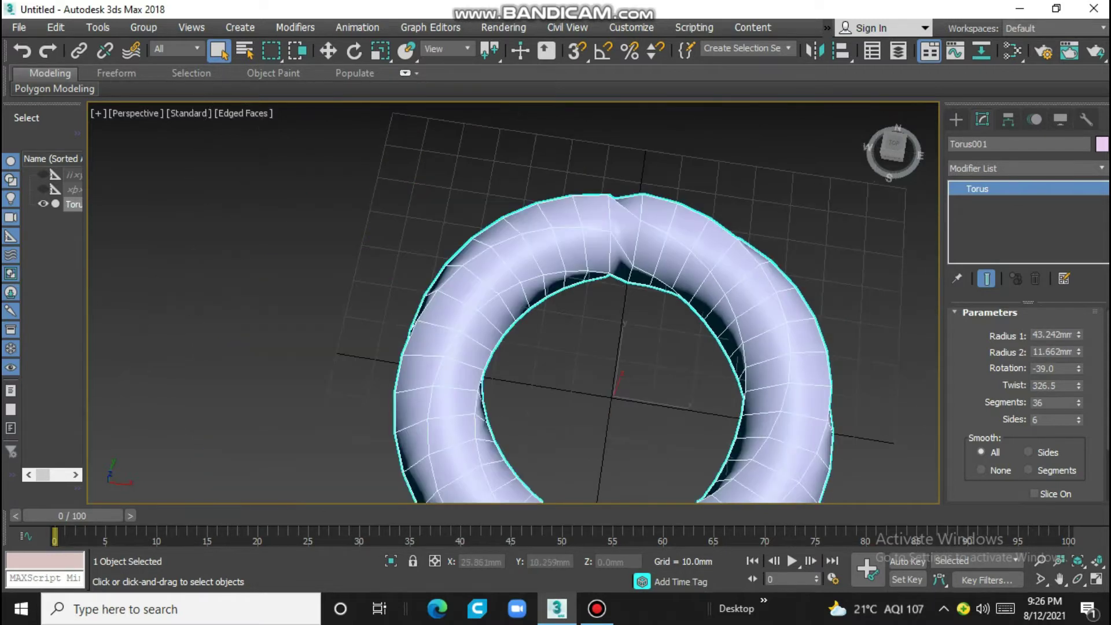
scroll(513, 302, up, 1)
mouse_move(1078, 334)
mouse_down()
mouse_move(1079, 324)
mouse_move(1079, 339)
mouse_up()
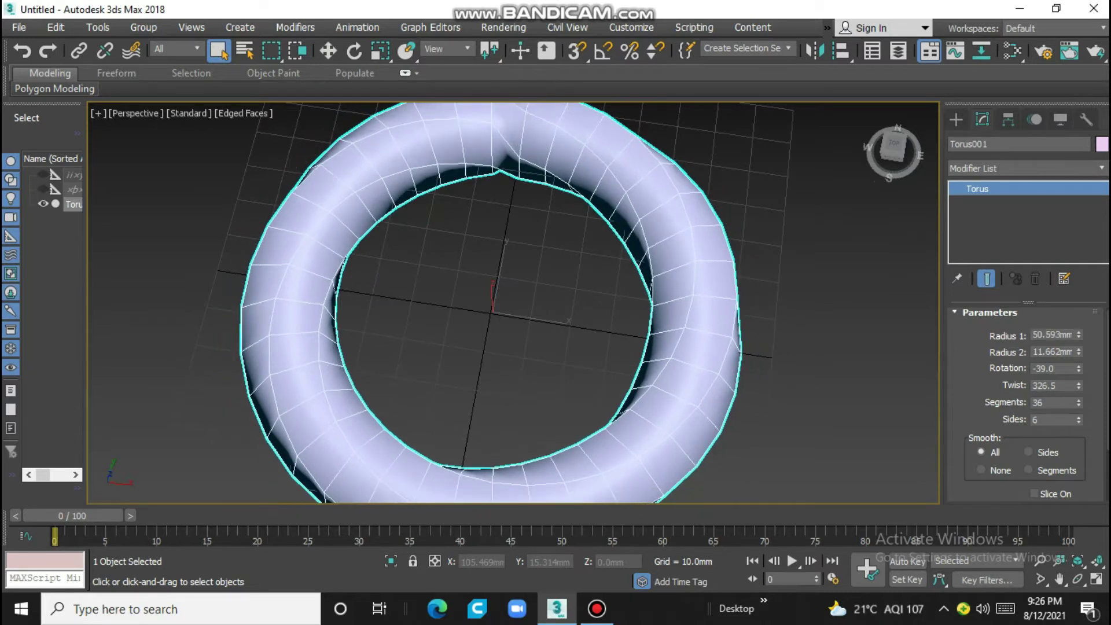
Step: Reverse the torus twist to -482.5
drag(1078, 386, 1078, 405)
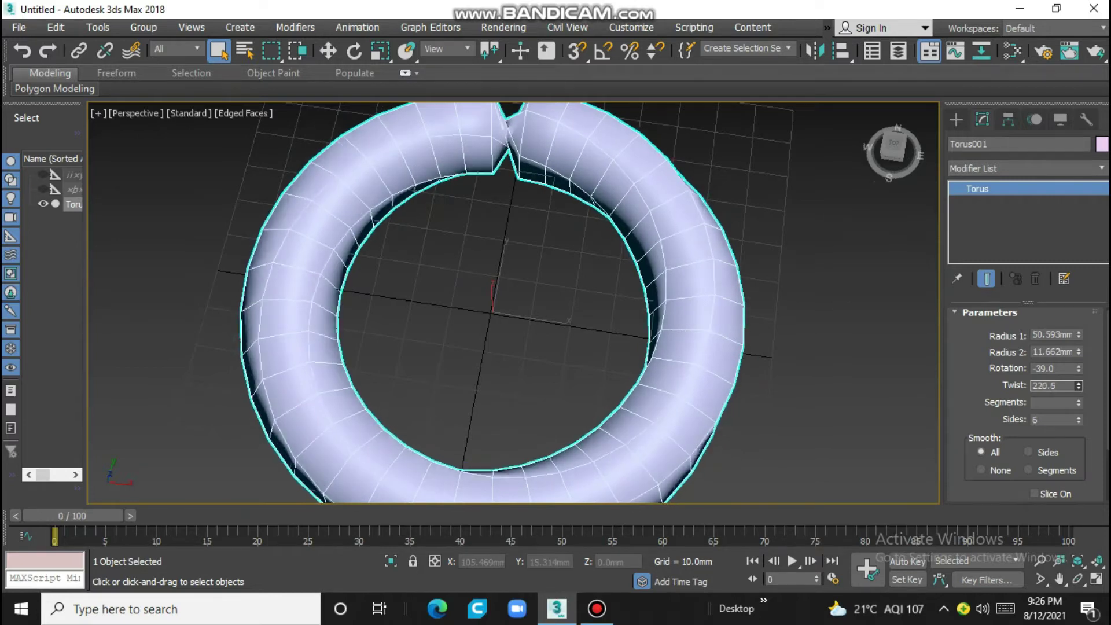
drag(1078, 385, 1078, 428)
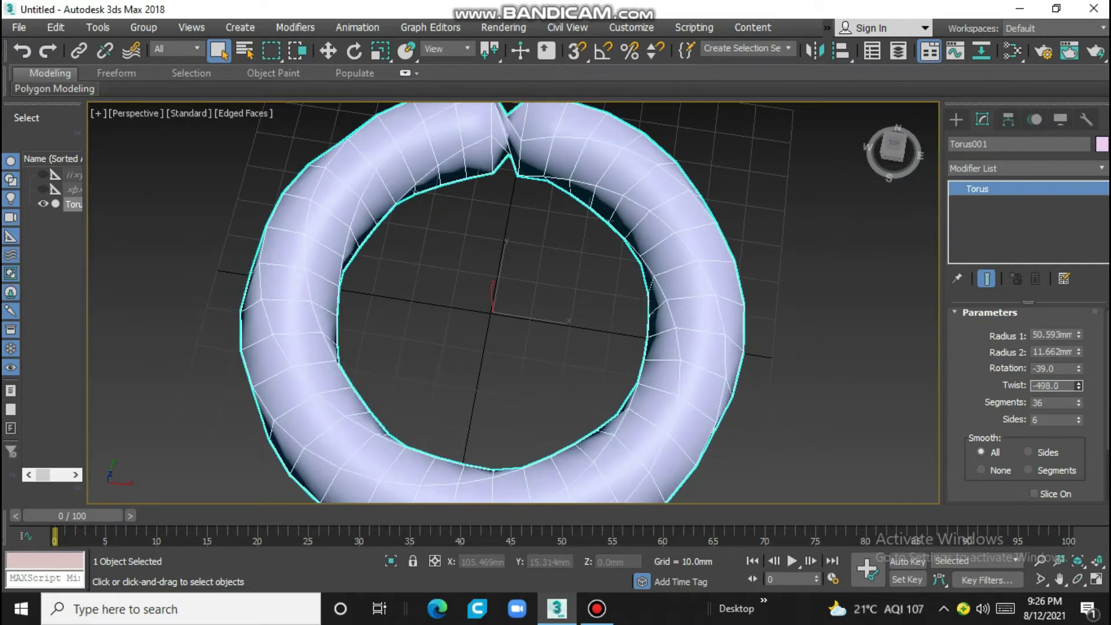
drag(1078, 385, 1078, 382)
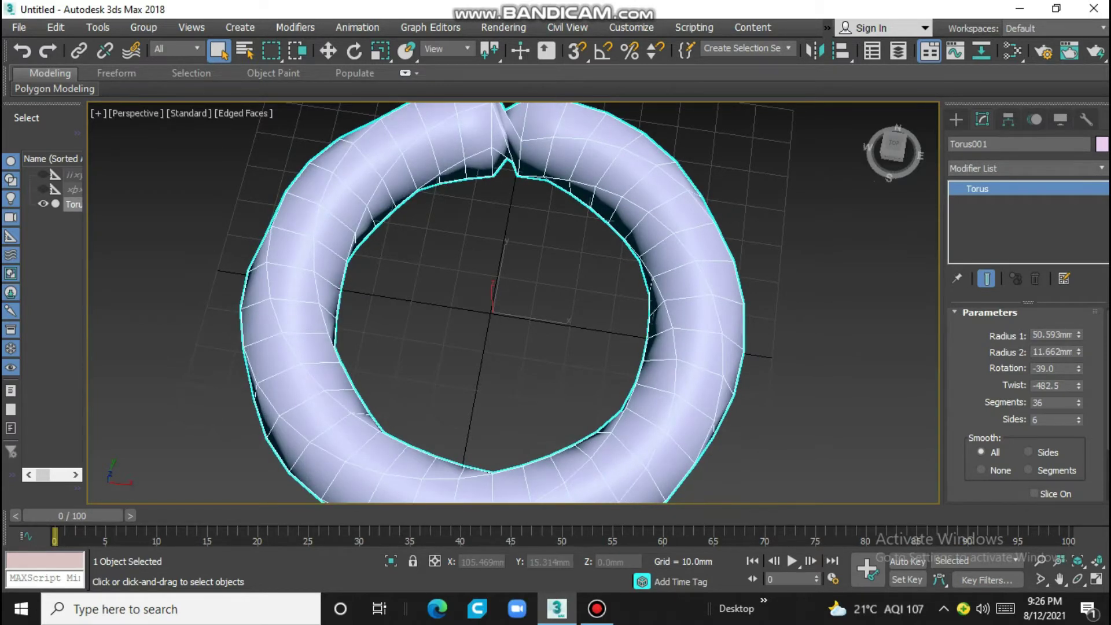
scroll(664, 288, down, 5)
scroll(588, 318, up, 5)
middle_drag(602, 289, 596, 282)
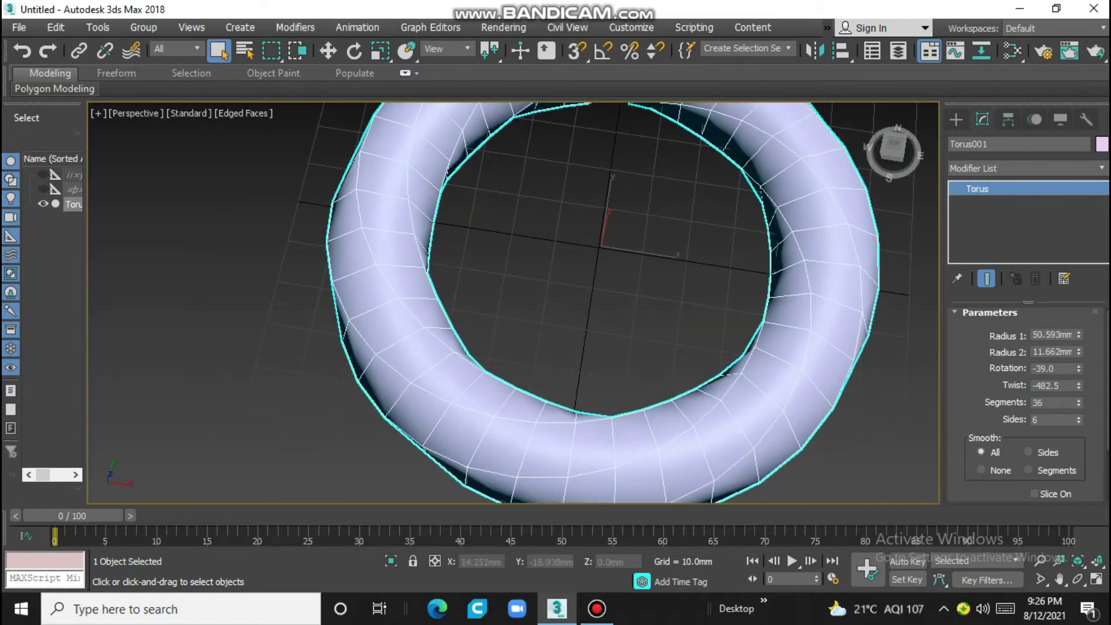
Step: Raise the torus to 45 segments and inspect the seam from a higher angle
mouse_move(1078, 402)
mouse_down()
mouse_move(1078, 387)
mouse_move(1078, 396)
mouse_up()
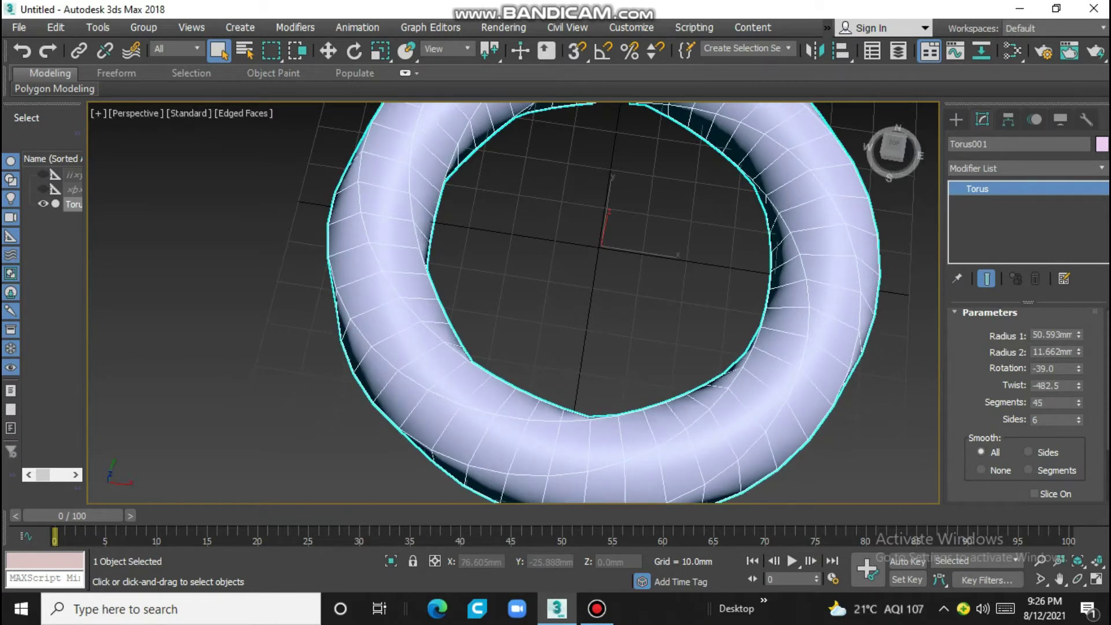
scroll(538, 185, down, 3)
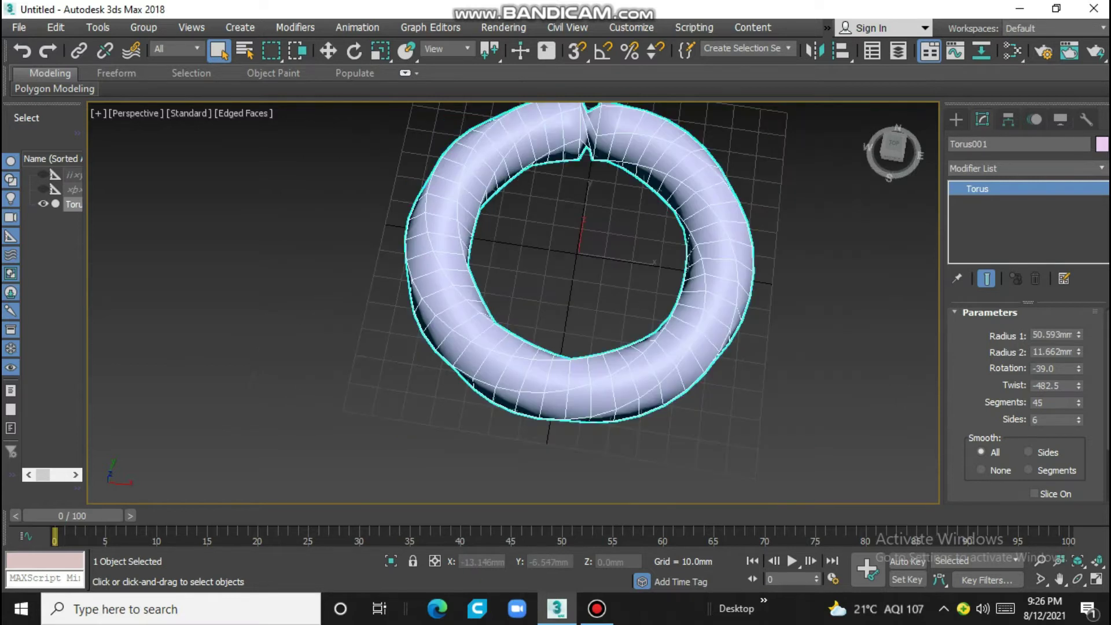
alt+middle_drag(538, 185, 538, 173)
scroll(538, 185, up, 3)
scroll(538, 185, up, 4)
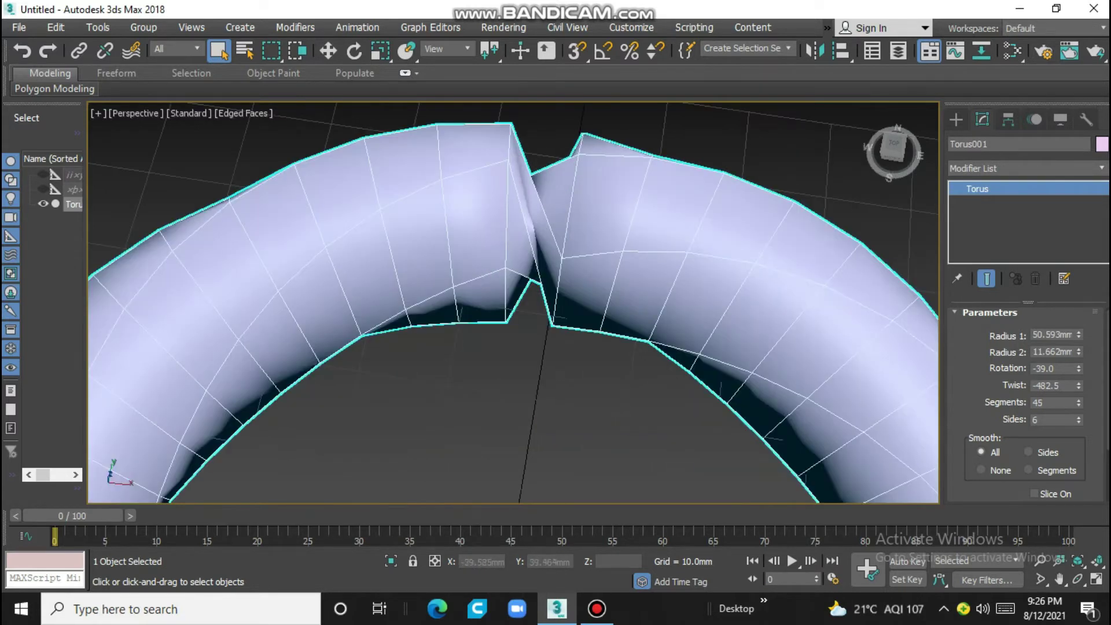
scroll(513, 303, down, 5)
alt+middle_drag(513, 302, 512, 324)
scroll(513, 303, up, 2)
scroll(512, 303, up, 2)
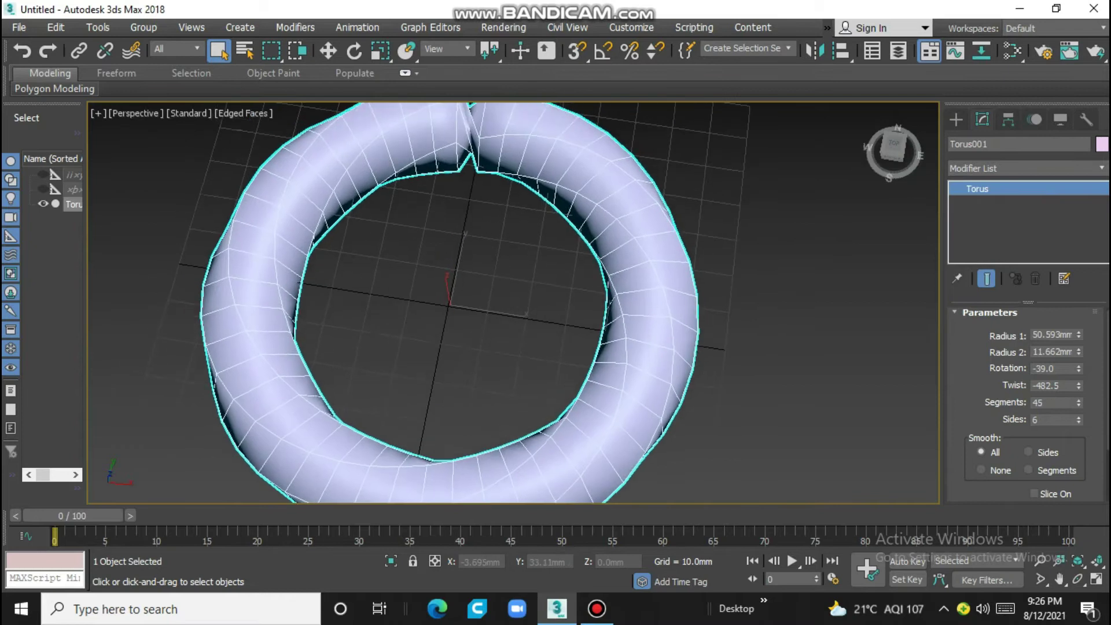
Step: Change Torus001's object colour to orange
click(1101, 144)
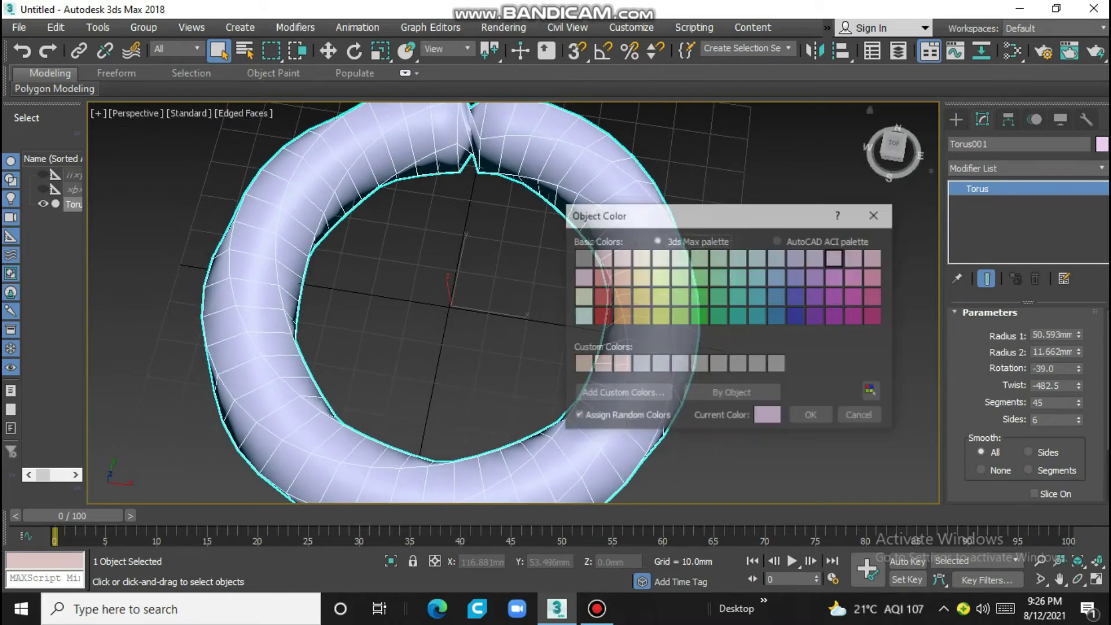
click(621, 296)
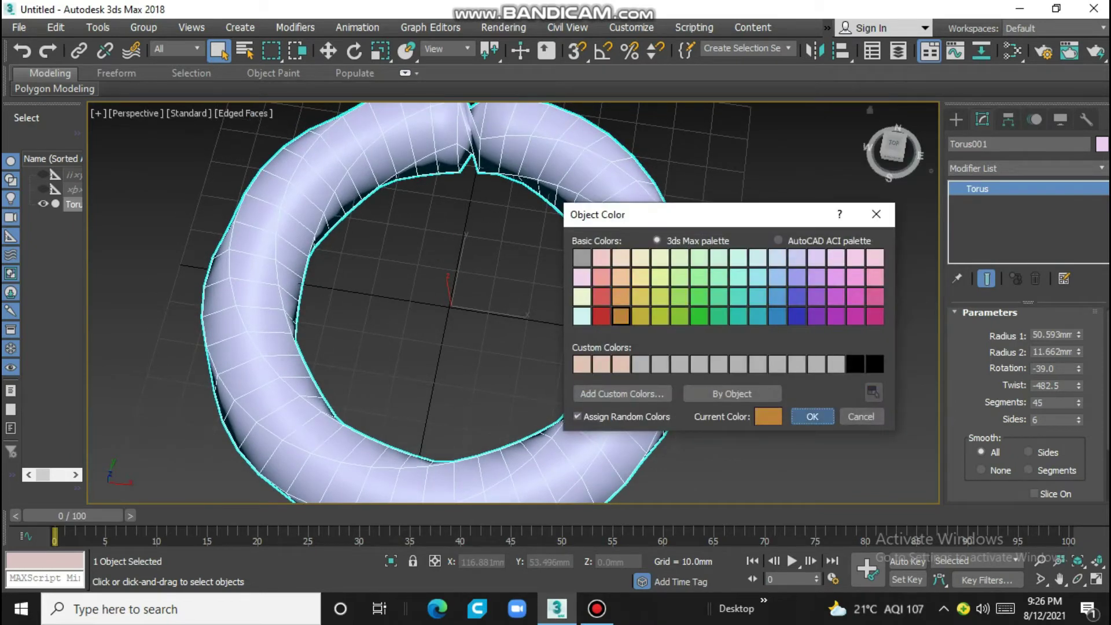
click(812, 417)
scroll(463, 185, up, 2)
scroll(463, 185, up, 2)
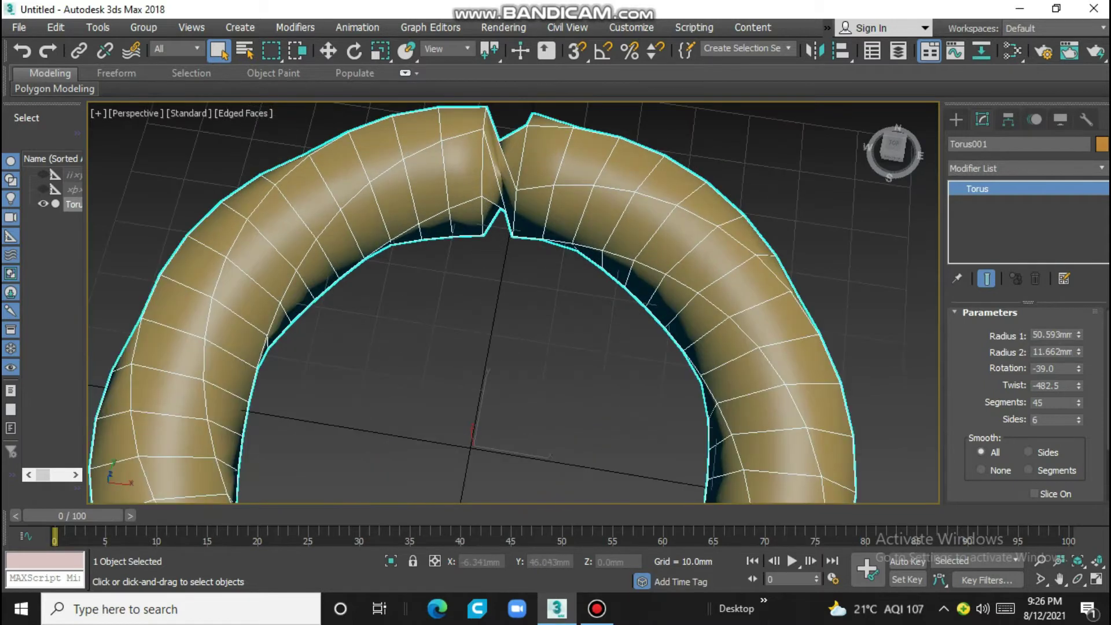
scroll(492, 191, down, 2)
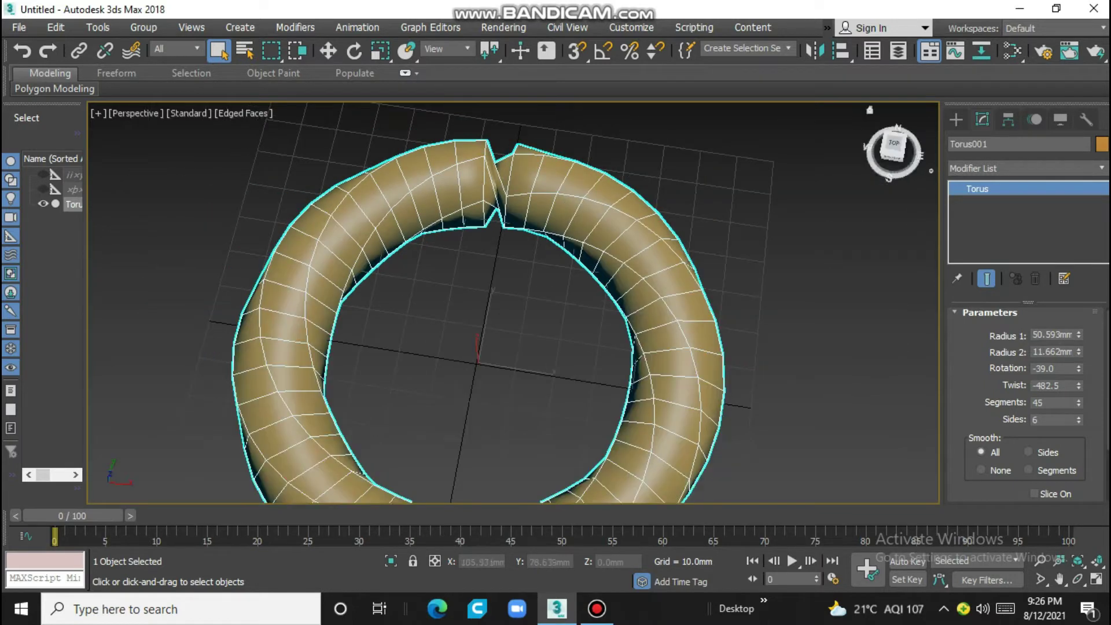
Step: Deselect and reselect the torus, then frame it in a top view
key(ctrl+d)
click(893, 143)
key(ctrl+a)
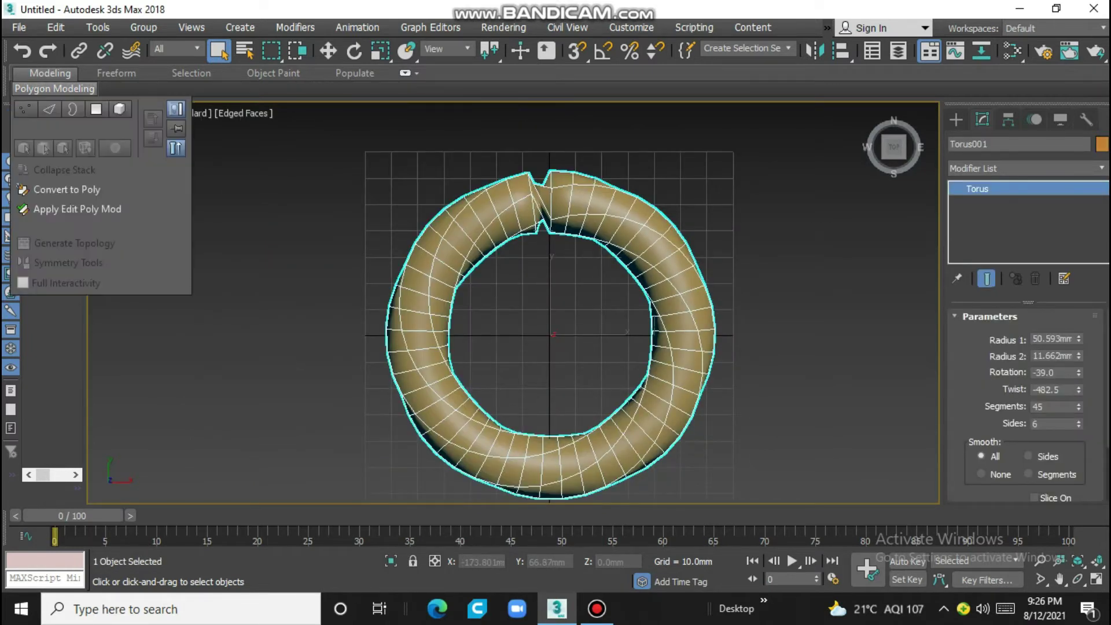
Step: Add an Edit Poly modifier and delete the seam edges to open a gap in the ring
click(70, 209)
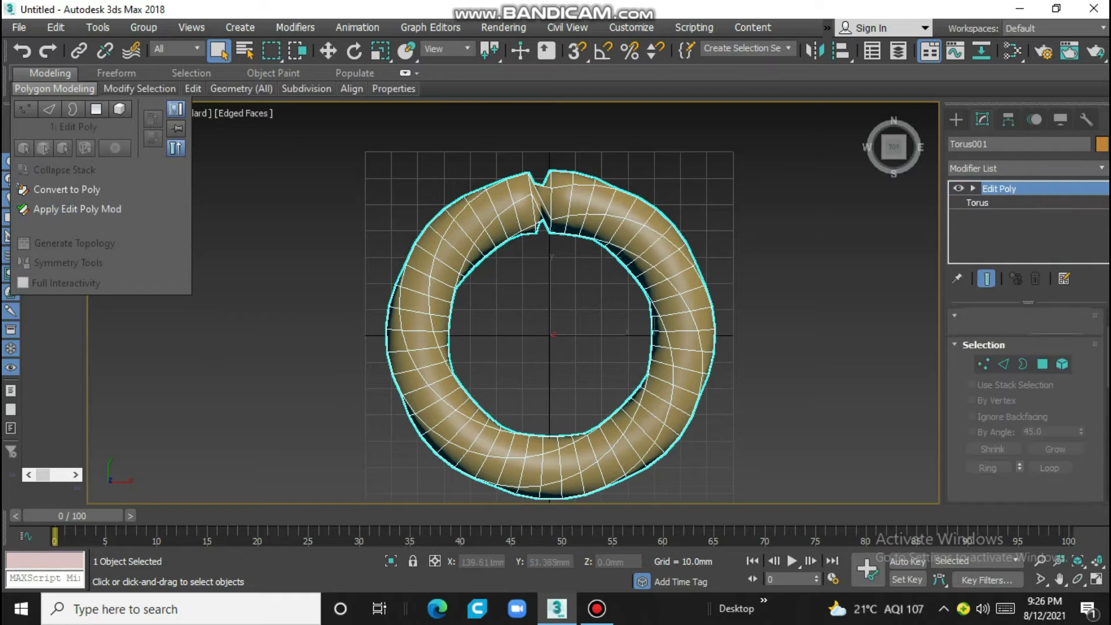
click(1003, 363)
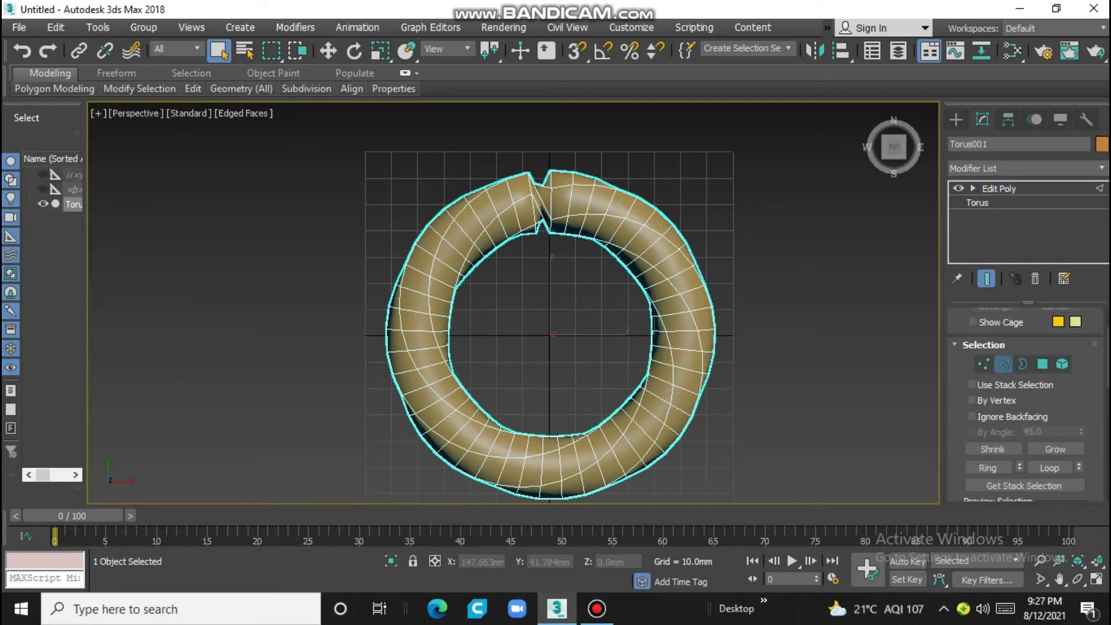
scroll(570, 168, up, 3)
scroll(569, 168, up, 2)
alt+middle_drag(520, 319, 521, 312)
click(500, 243)
key(Delete)
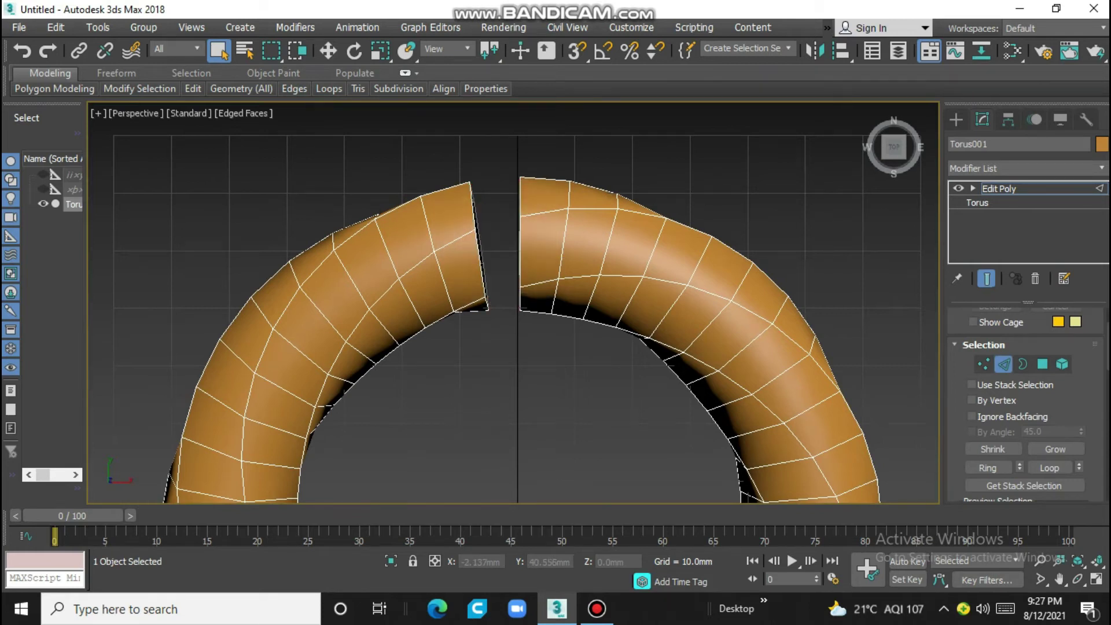
Step: Bridge the two open end edges of the gap to close the ring
click(520, 243)
ctrl+click(480, 263)
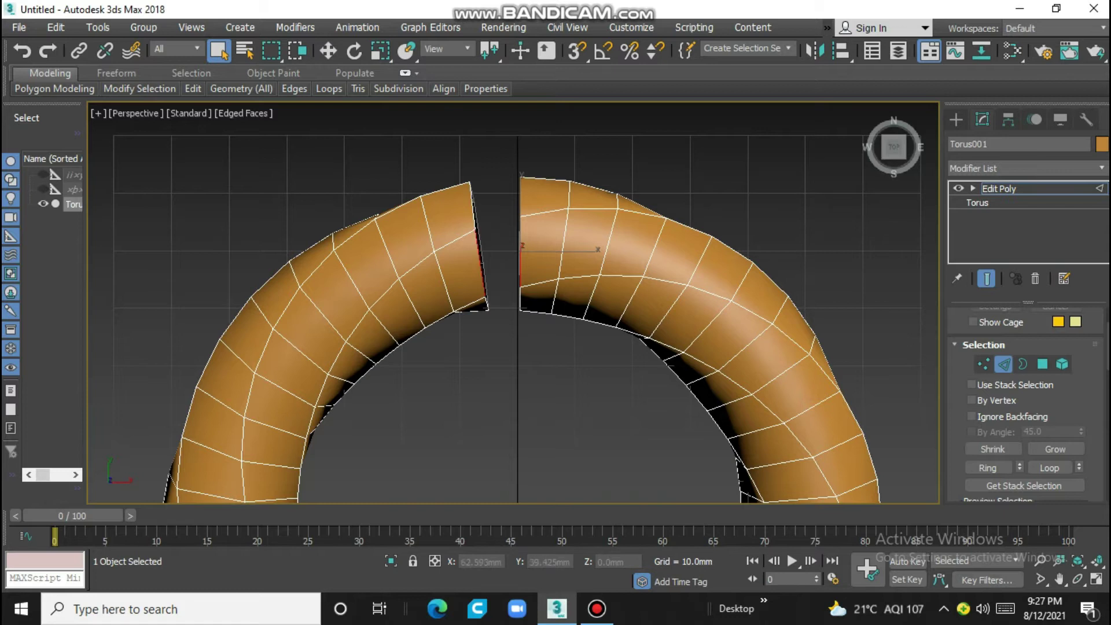
scroll(1024, 405, down, 2)
scroll(1024, 405, down, 2)
scroll(1024, 404, down, 2)
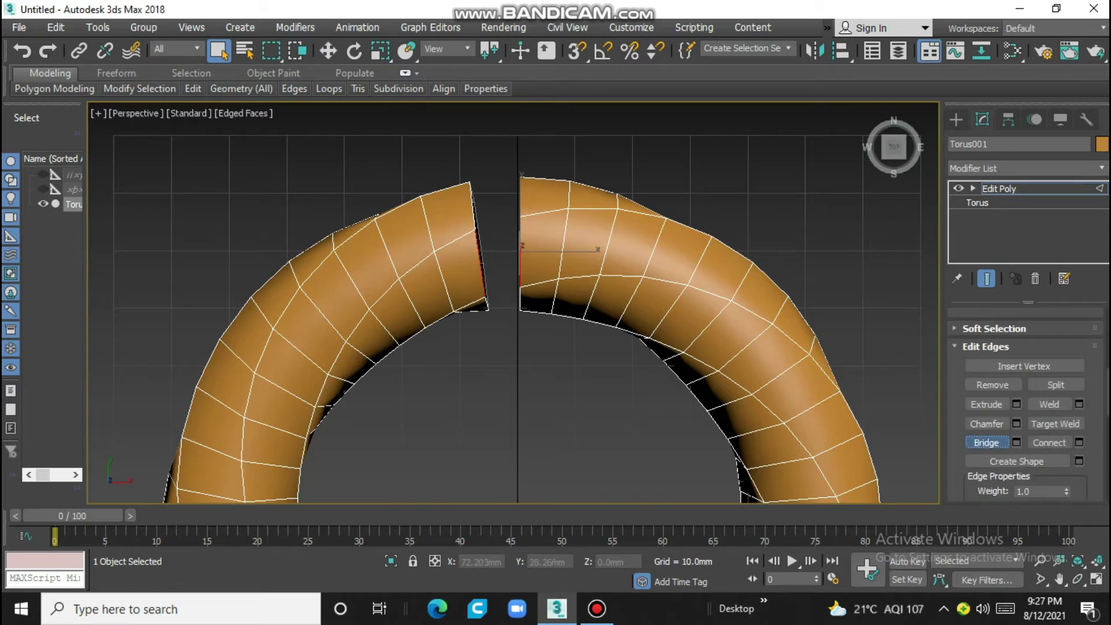
click(986, 442)
click(520, 272)
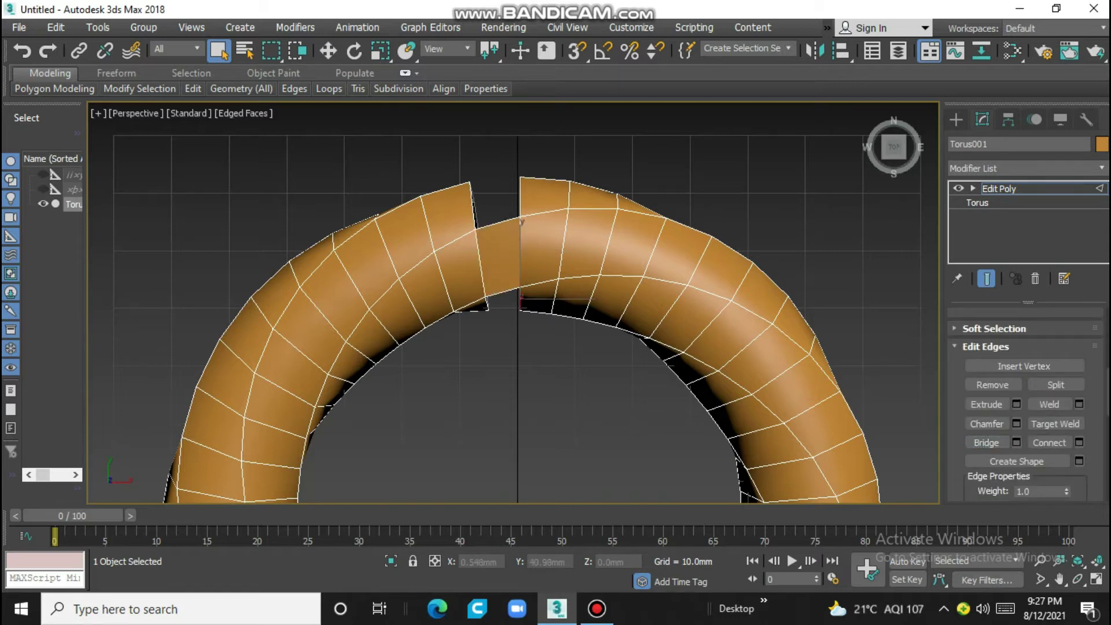
ctrl+click(478, 249)
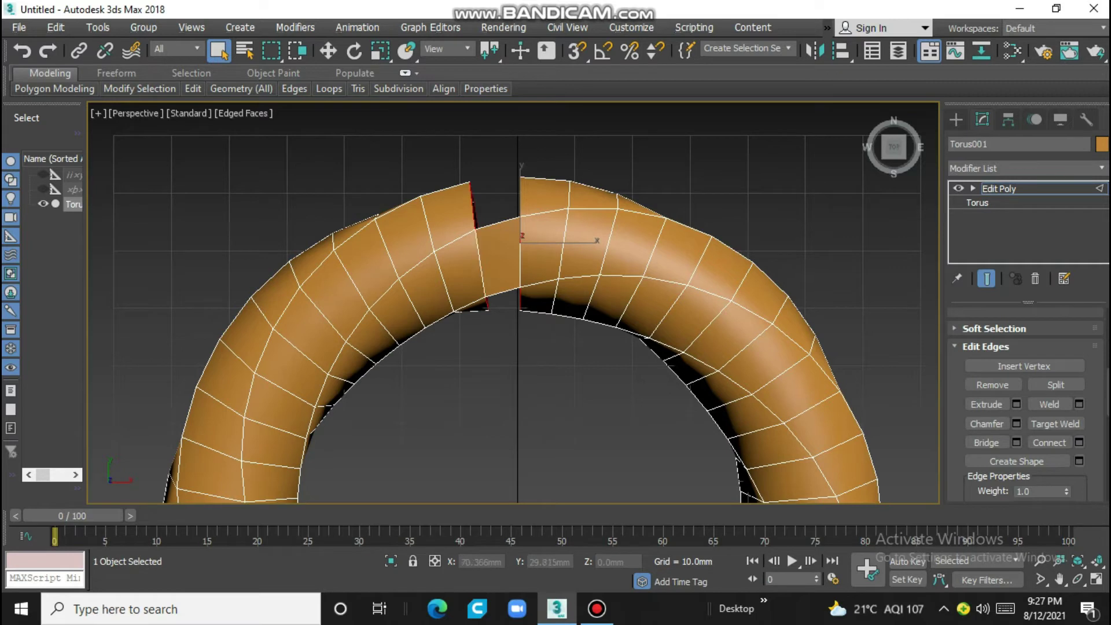
click(986, 443)
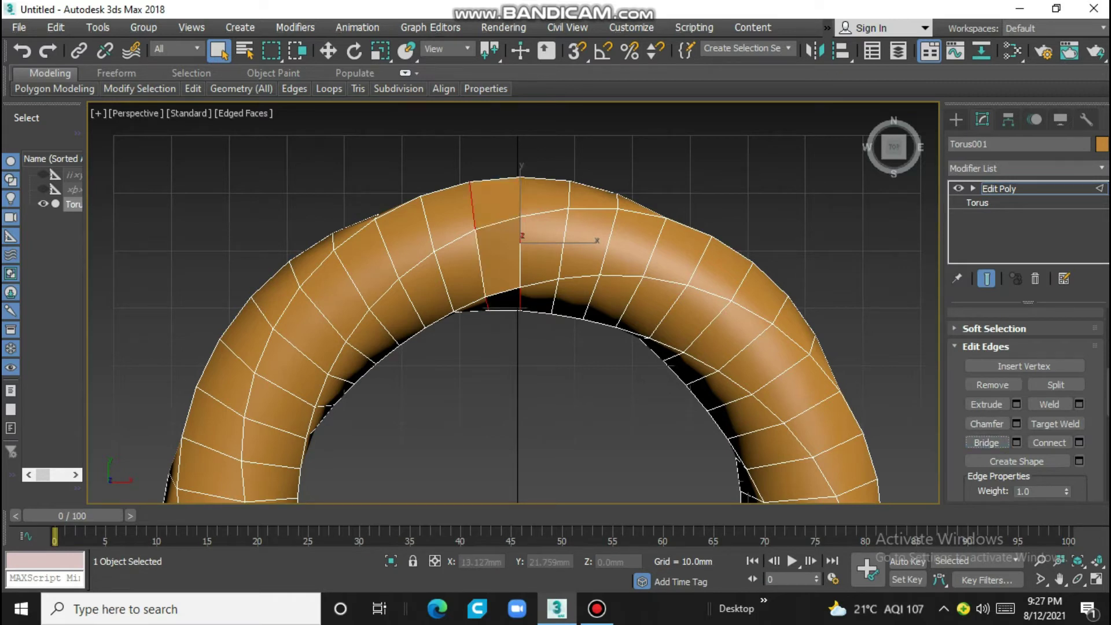
Step: Orbit around the closed ring to inspect the bridge and clear the edge selection
alt+middle_drag(515, 301, 538, 324)
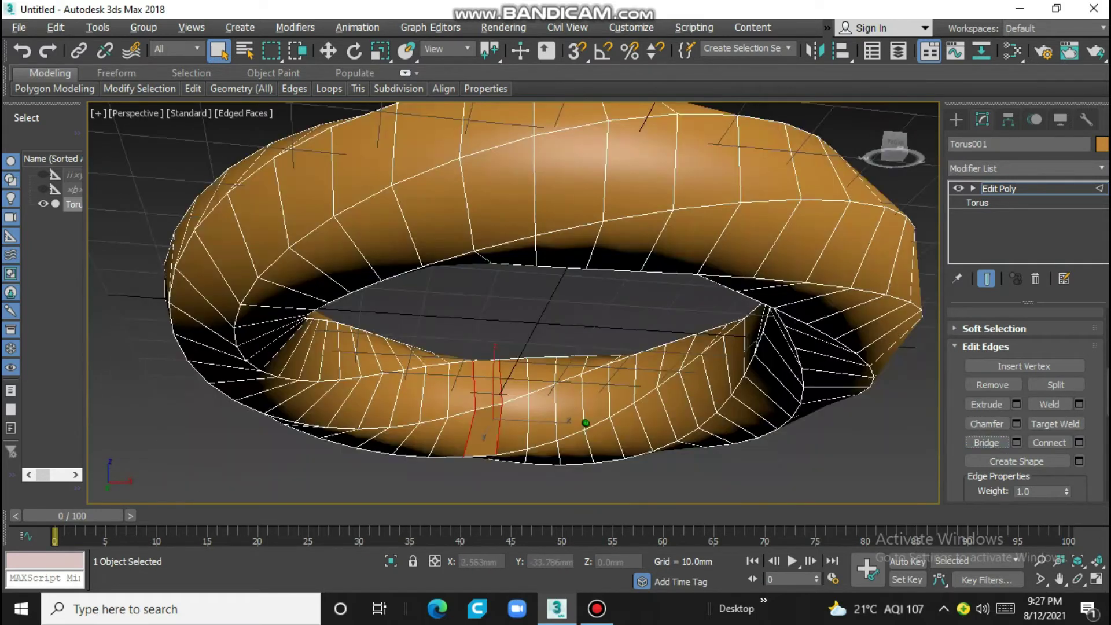
key(ctrl+d)
scroll(513, 347, down, 5)
alt+middle_drag(513, 347, 532, 382)
scroll(521, 393, down, 3)
click(972, 188)
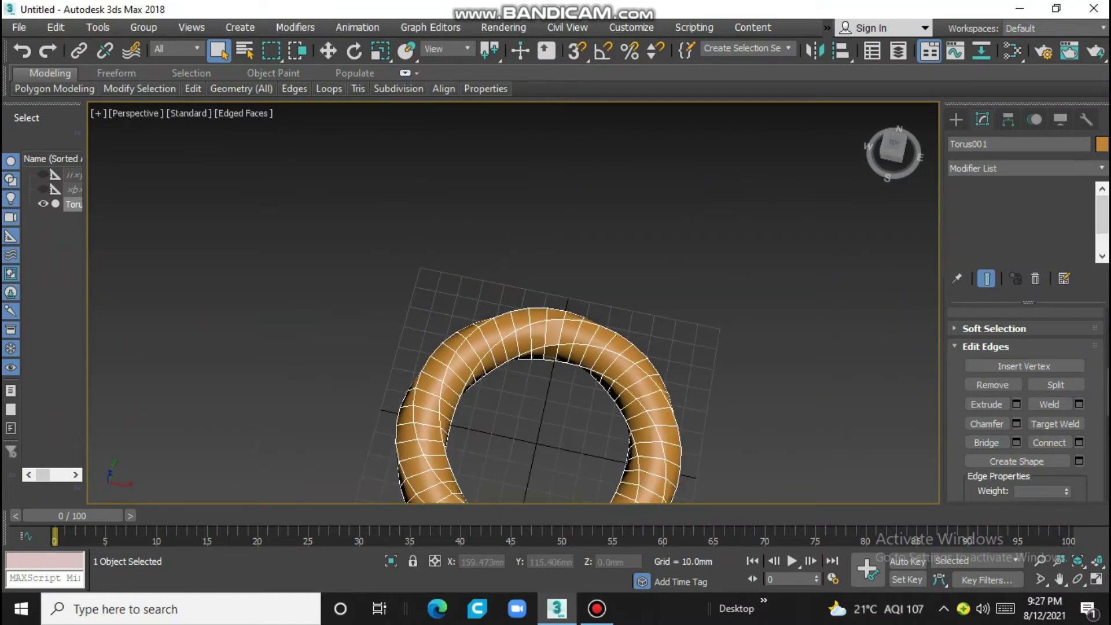
Step: Select one polygon on the ring and extend it to a full spiralling face loop
key(4)
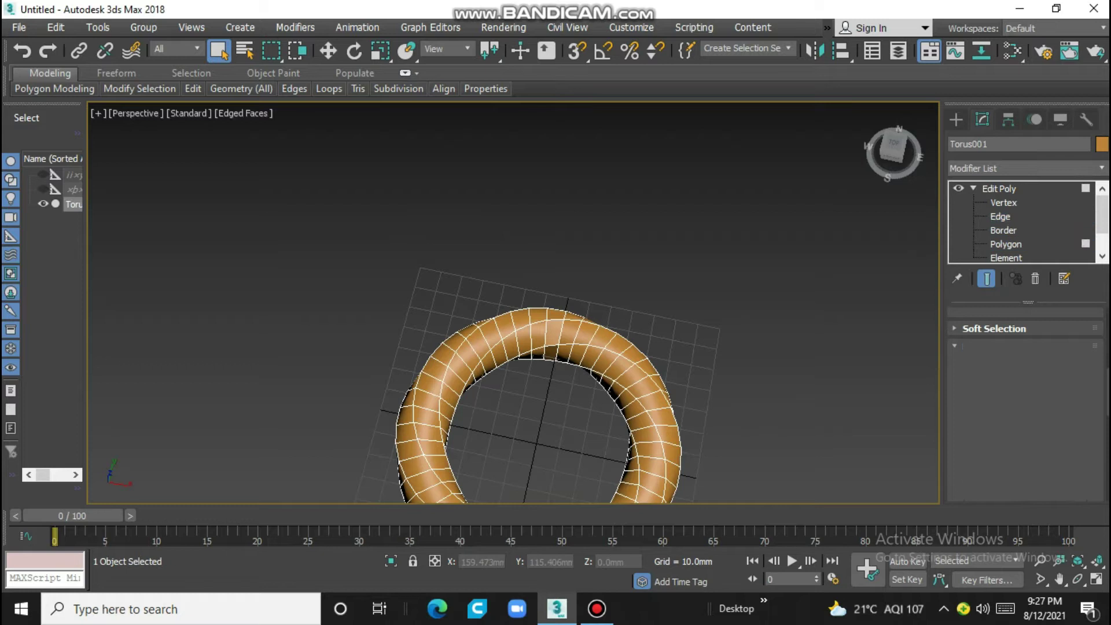
scroll(513, 307, down, 3)
scroll(540, 317, up, 3)
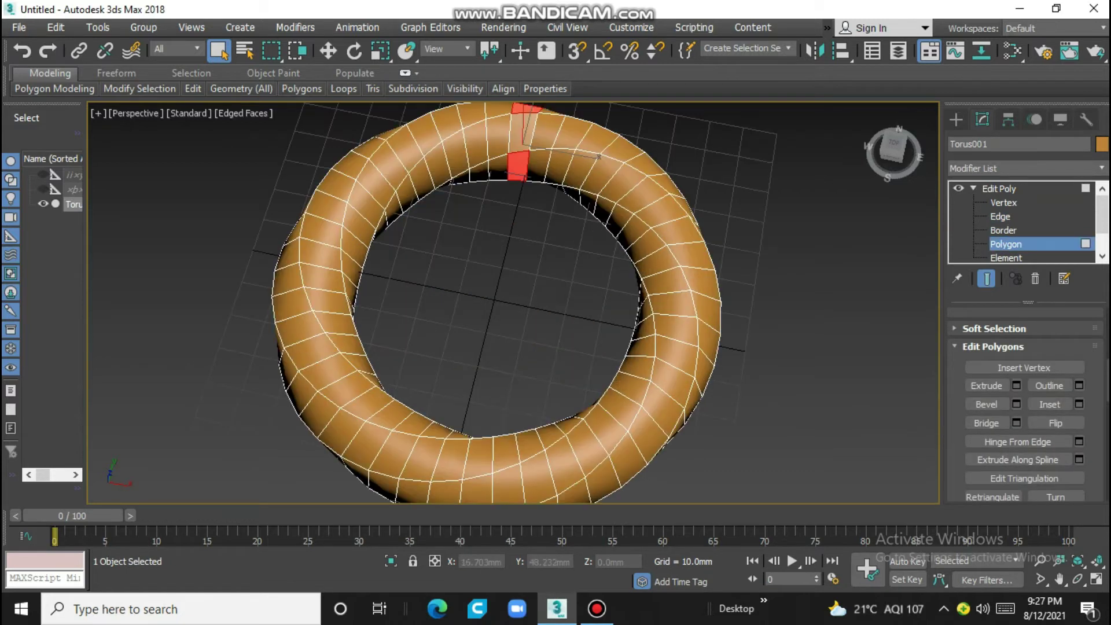
click(580, 169)
key(alt+l)
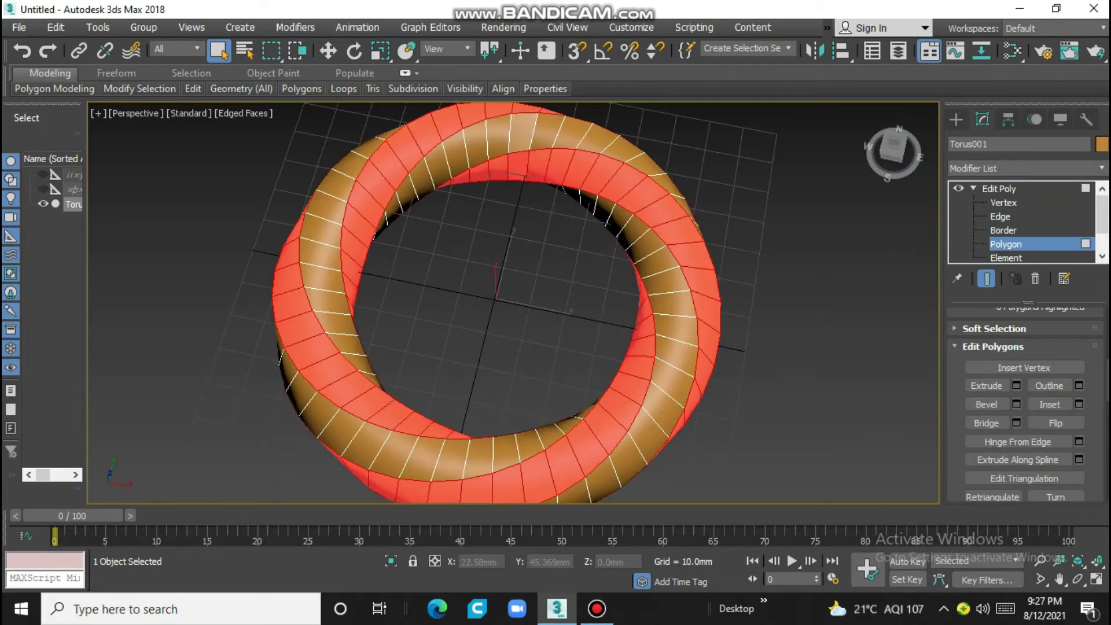
Step: Detach the selected face loop as a separate object
scroll(469, 303, down, 3)
alt+middle_drag(468, 304, 480, 255)
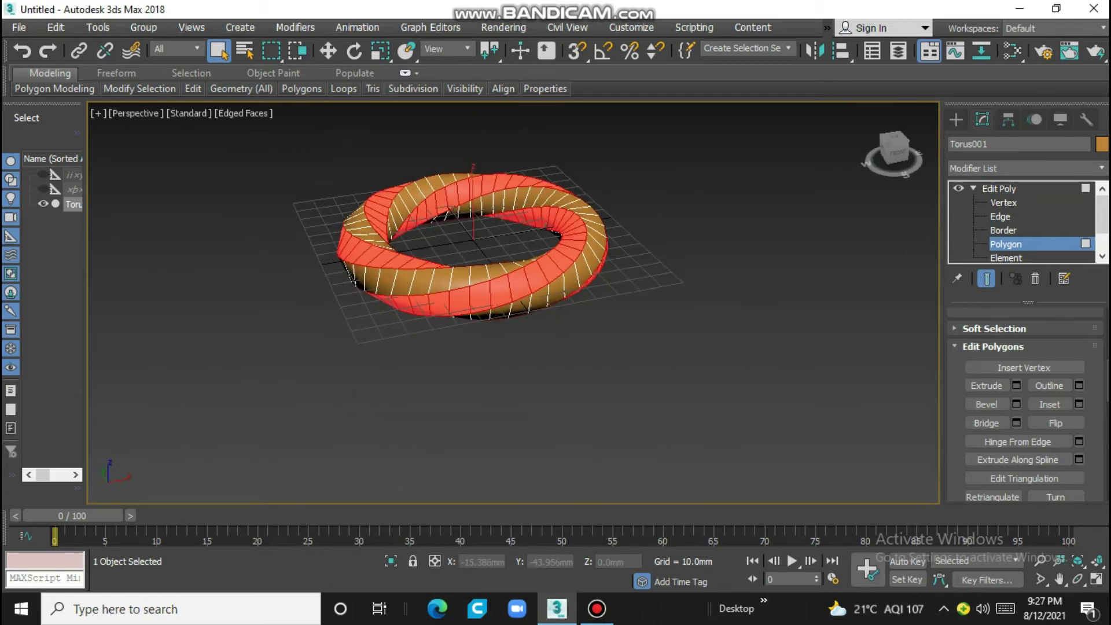
scroll(430, 315, up, 5)
scroll(468, 243, down, 3)
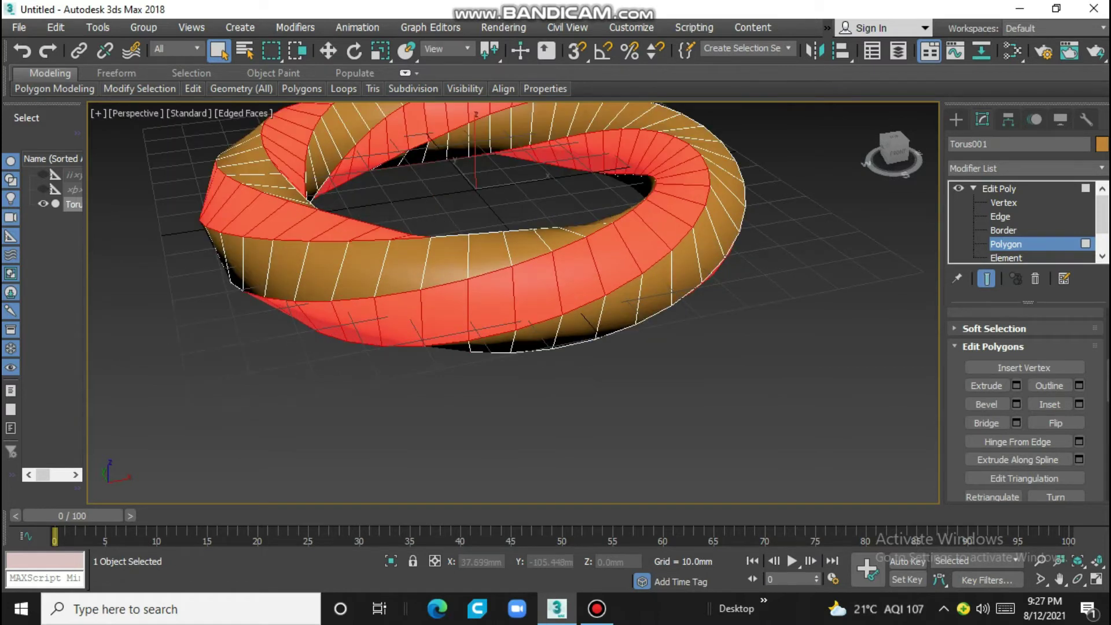
scroll(1050, 404, down, 2)
scroll(1055, 374, up, 1)
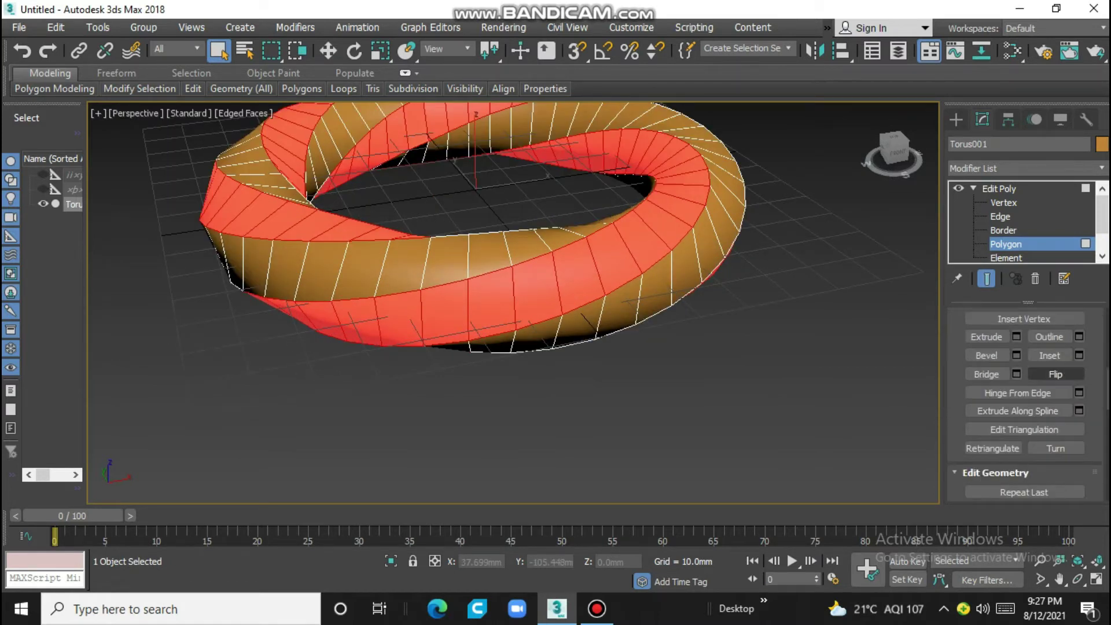
scroll(1055, 374, down, 3)
scroll(1049, 405, down, 2)
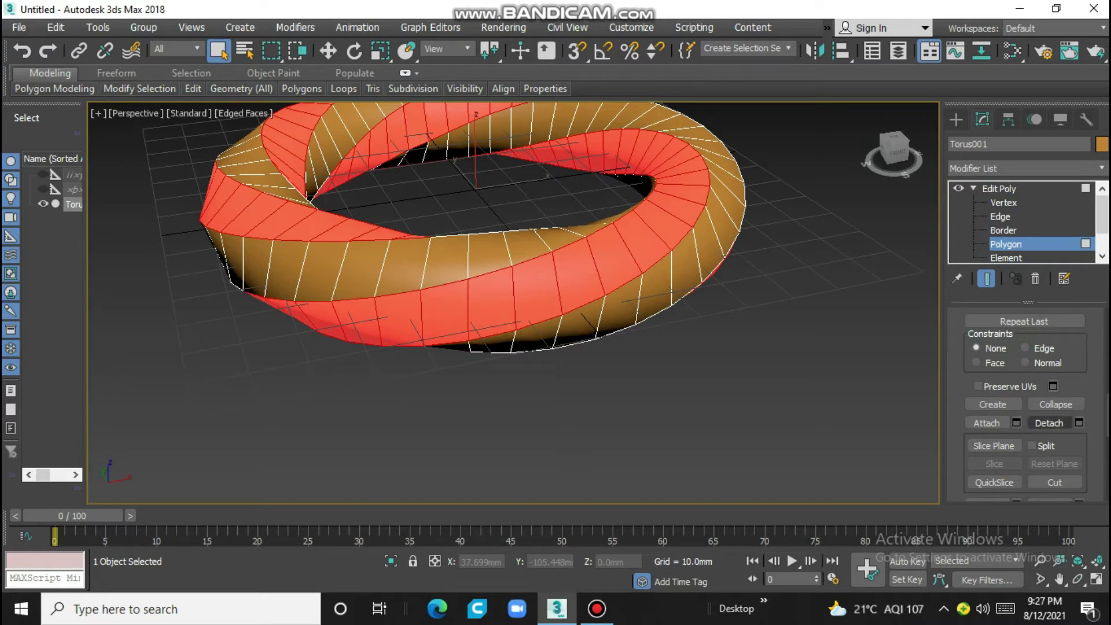
click(1048, 422)
scroll(512, 301, down, 5)
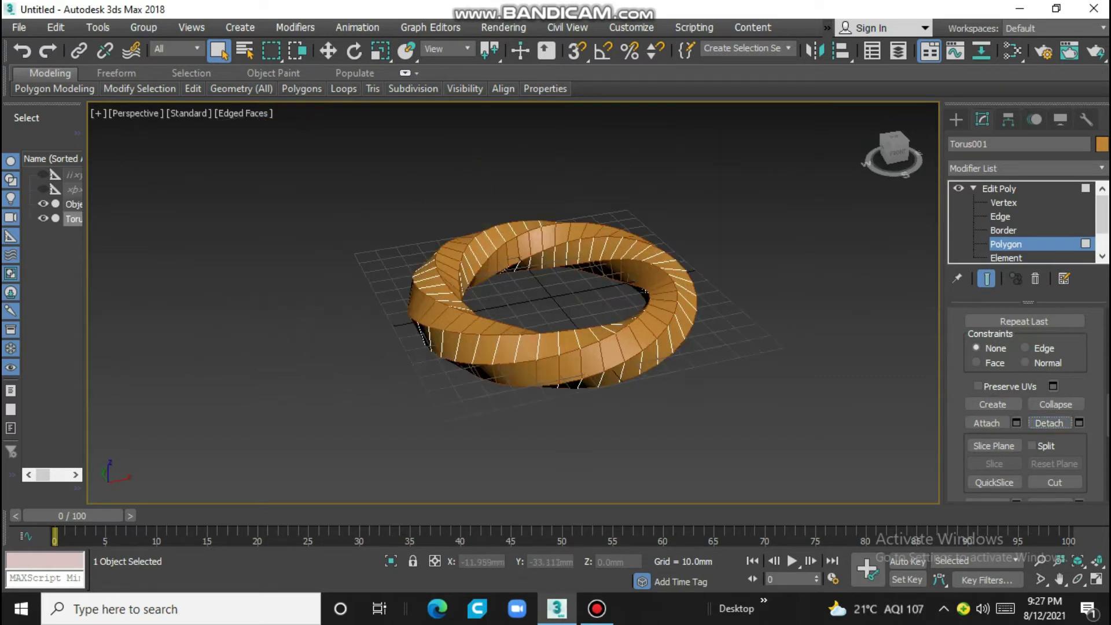
Step: Convert the detached band Object002 to Editable Poly and frame it at Edge level
click(955, 119)
click(73, 204)
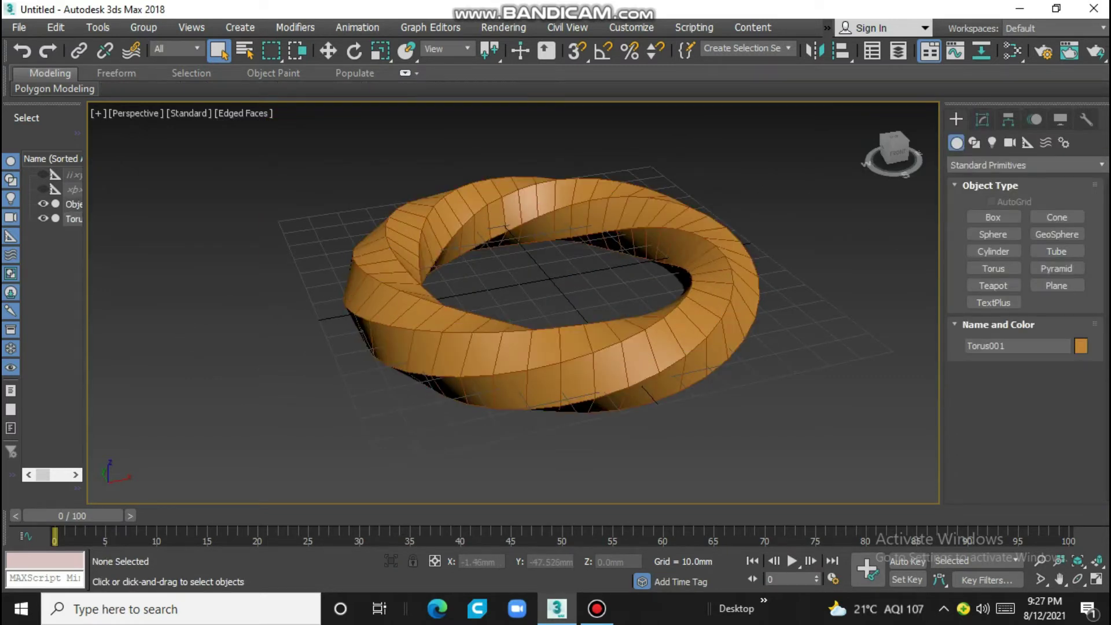
click(55, 88)
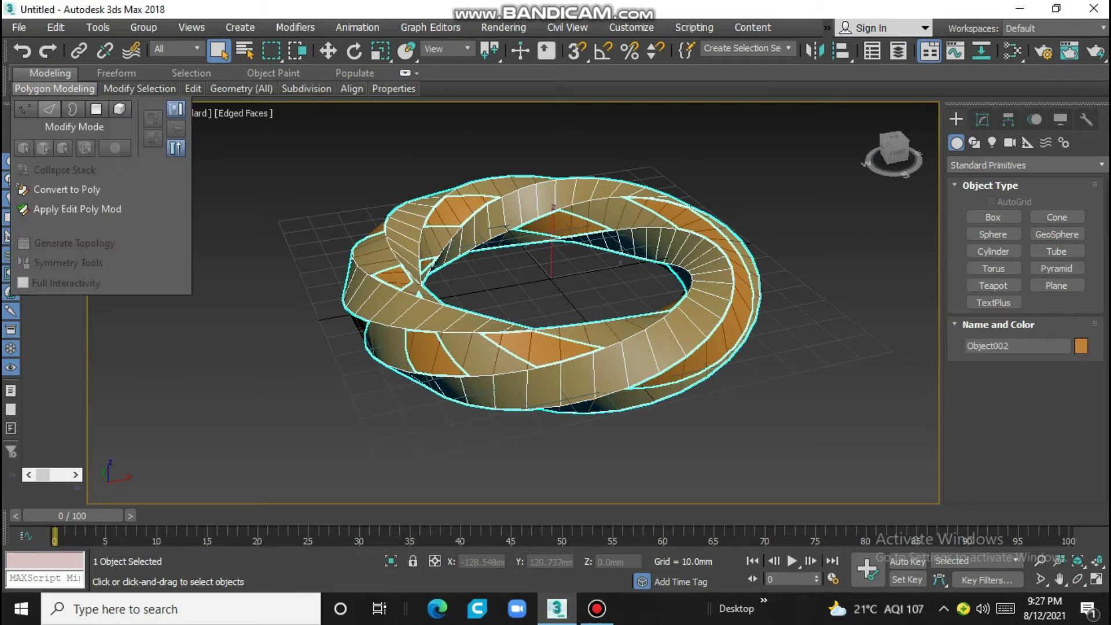
click(64, 186)
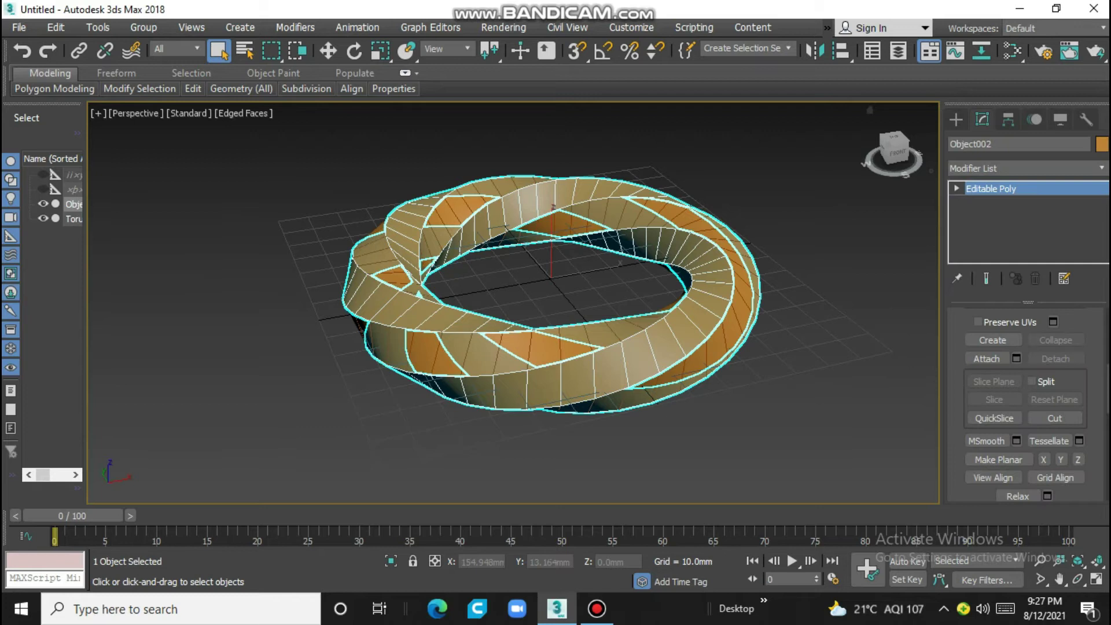
click(956, 188)
click(983, 216)
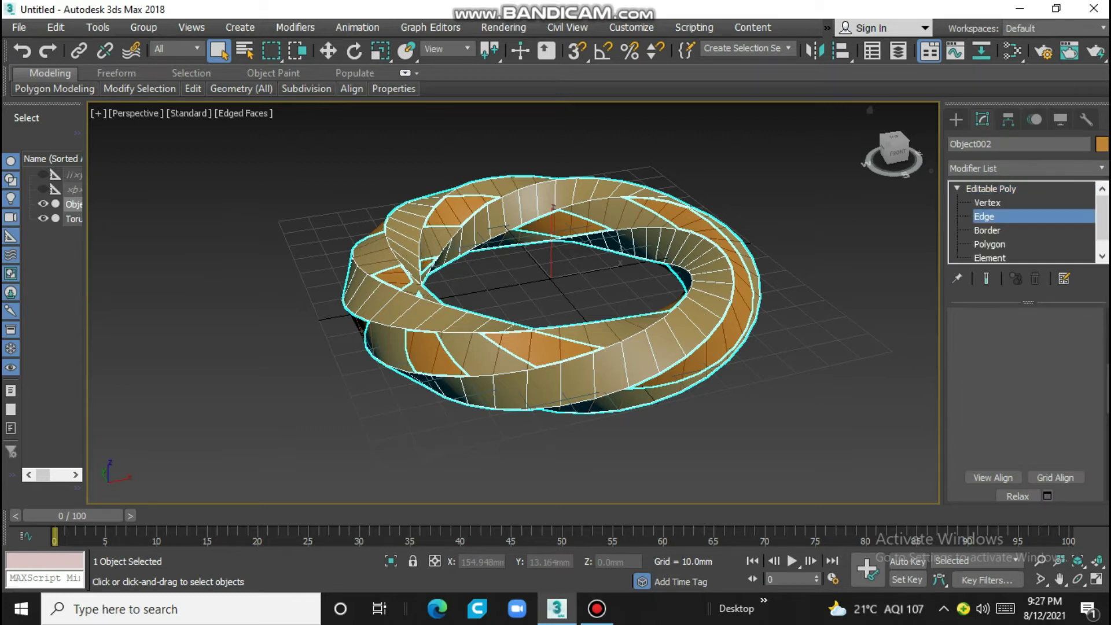
key(z)
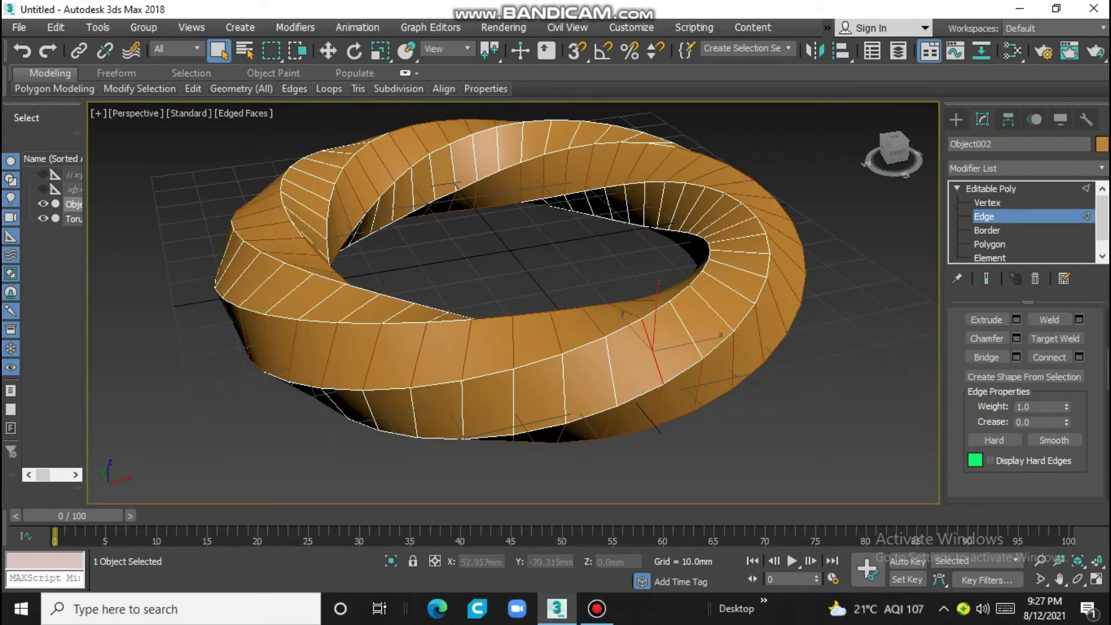
Step: Select the complete ring of crossing edges along the band
click(1079, 381)
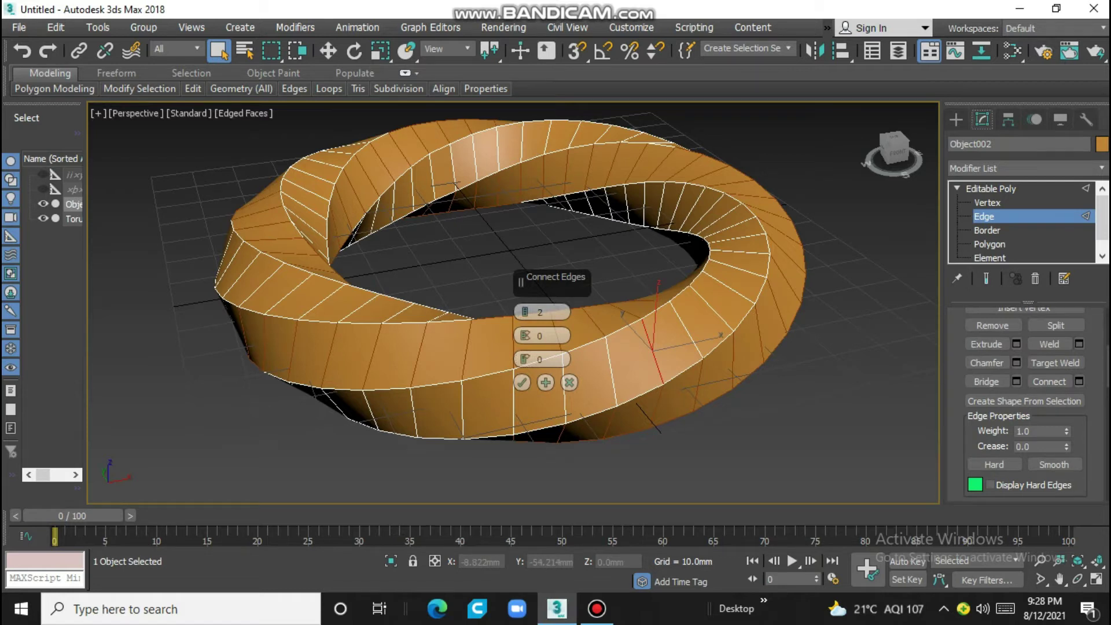
click(569, 383)
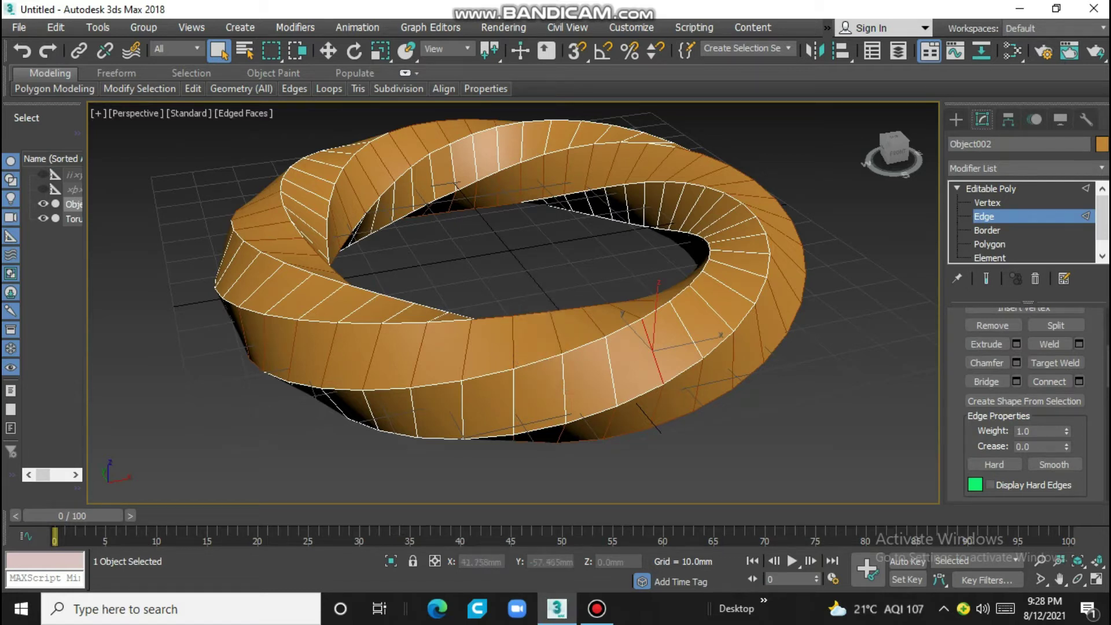
scroll(1027, 405, up, 3)
scroll(992, 419, up, 2)
scroll(990, 411, up, 2)
click(987, 397)
scroll(988, 402, down, 4)
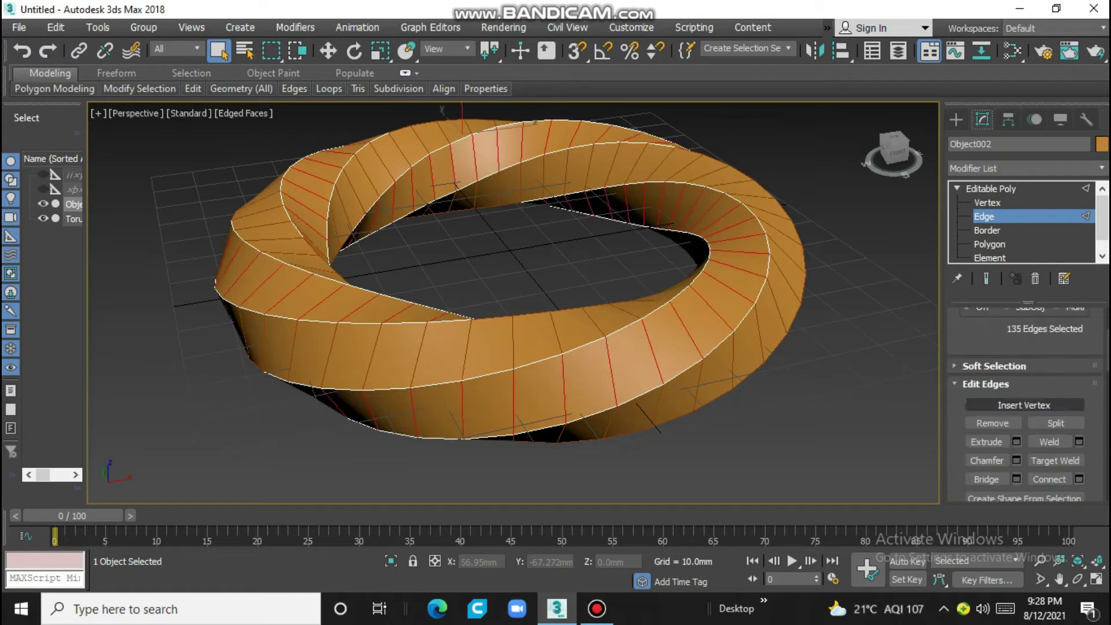
scroll(1024, 405, down, 3)
Step: Connect the edge ring with 3 segments, slide 0 and pinch 35
click(1079, 381)
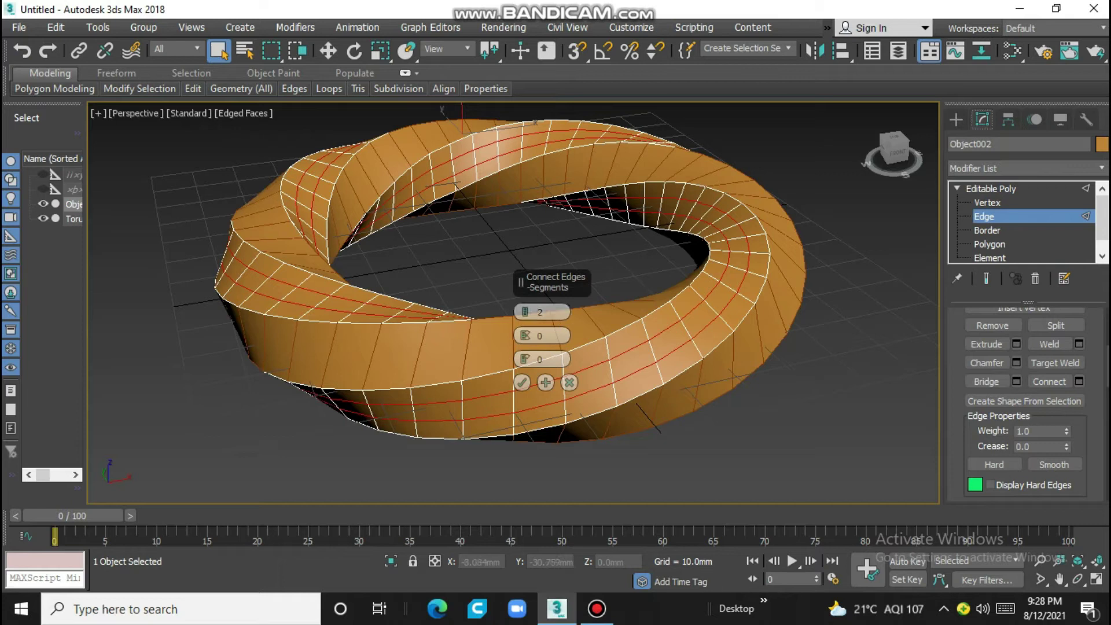
drag(525, 312, 525, 304)
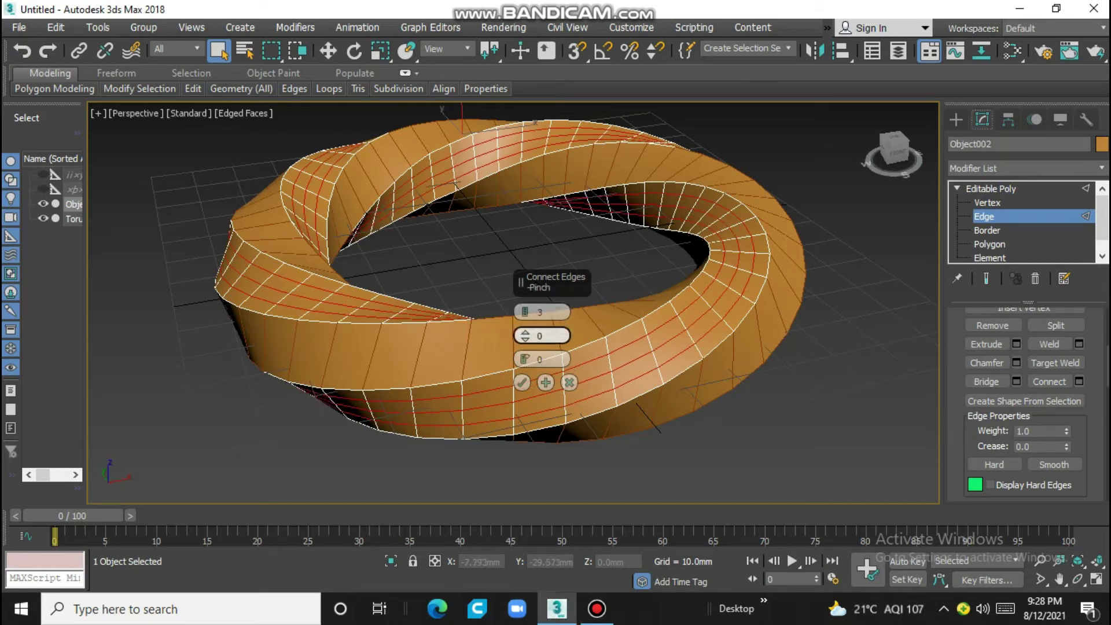
drag(525, 359, 524, 347)
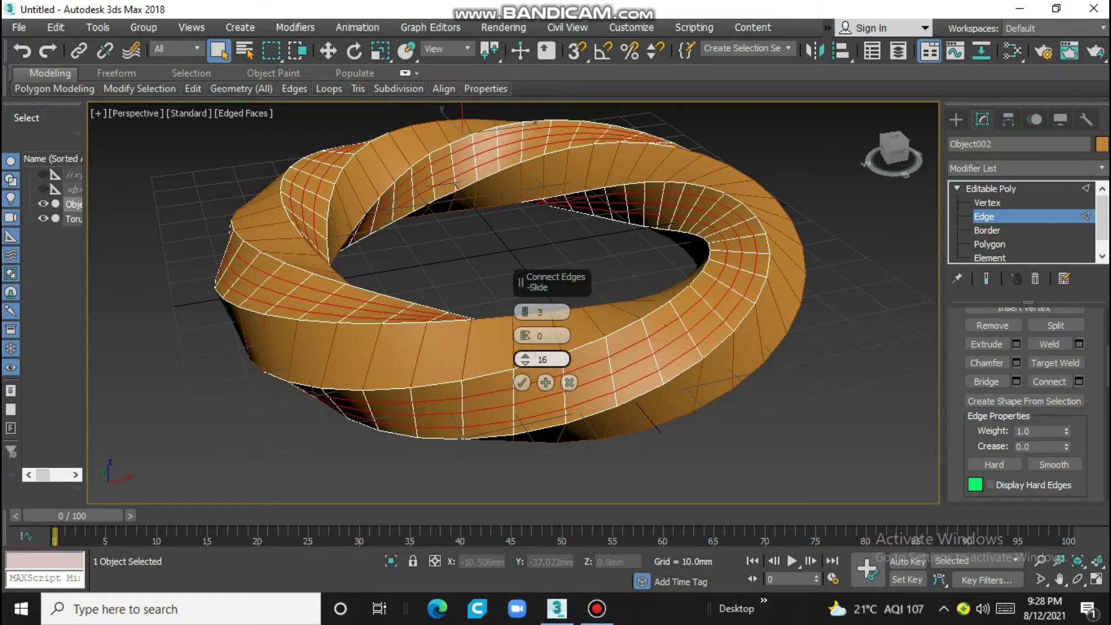
right_click(525, 359)
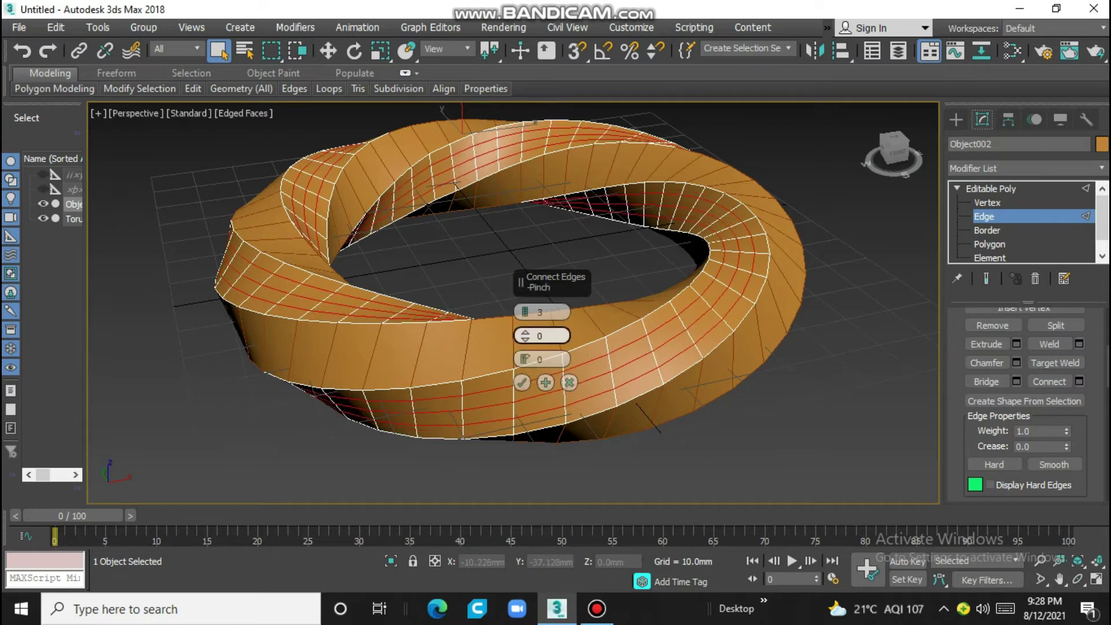
drag(524, 335, 524, 324)
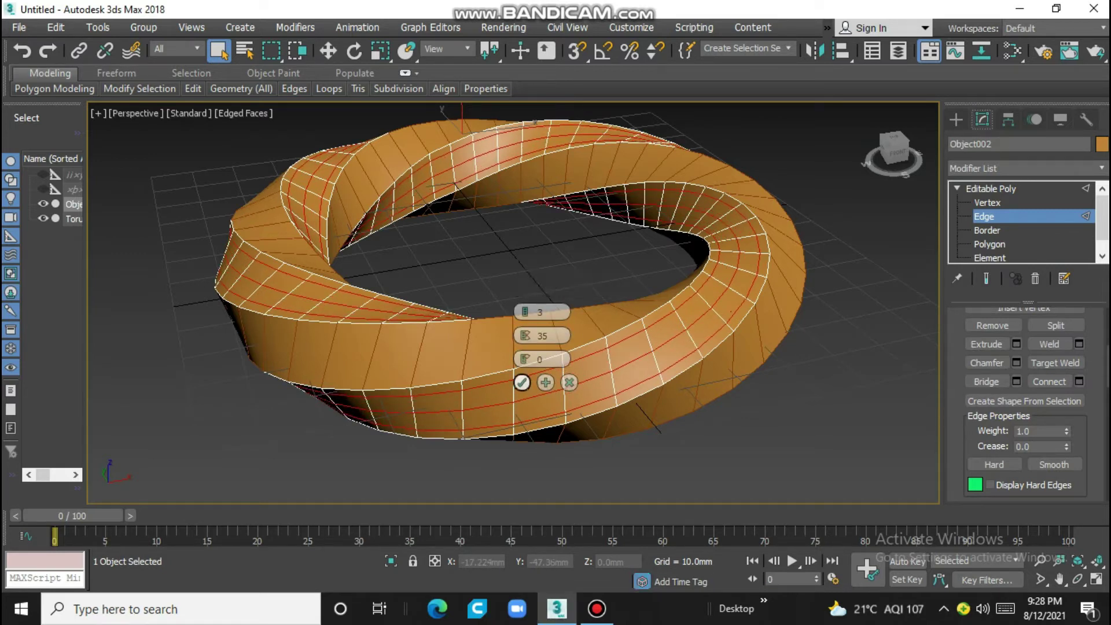
click(522, 382)
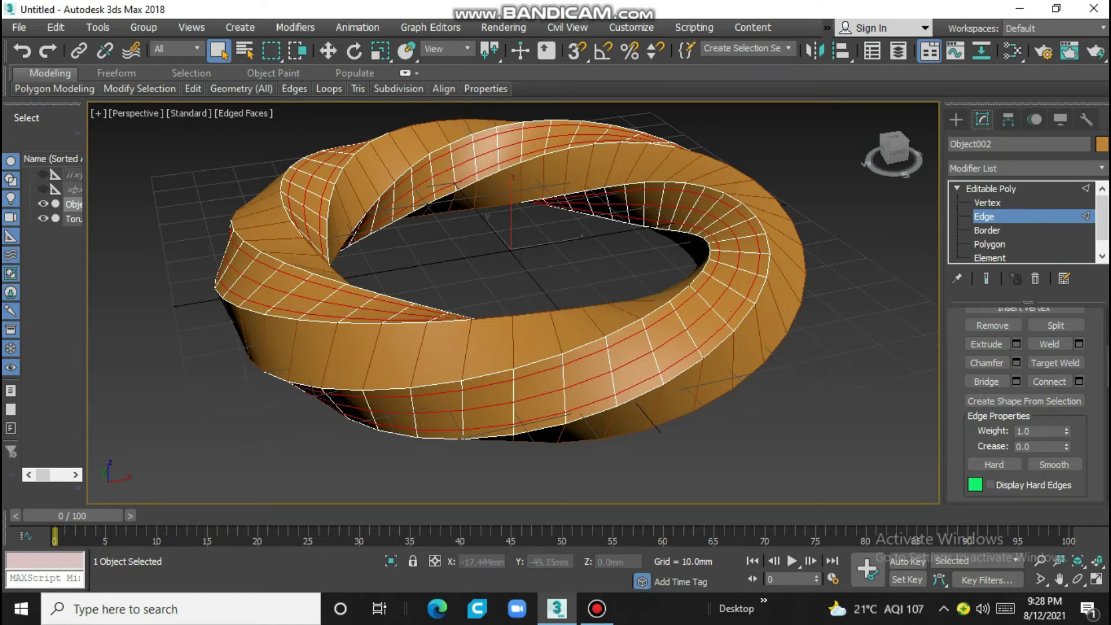
click(488, 365)
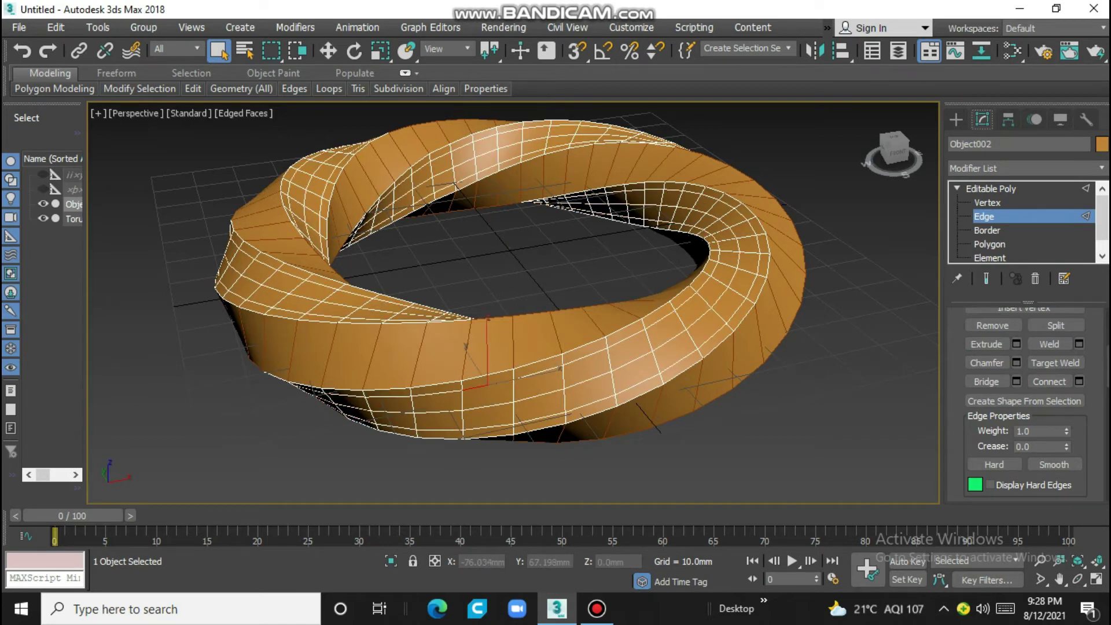
Step: Regenerate Object002's surface as a procedural hexagon topology and close the Topology panel
click(54, 88)
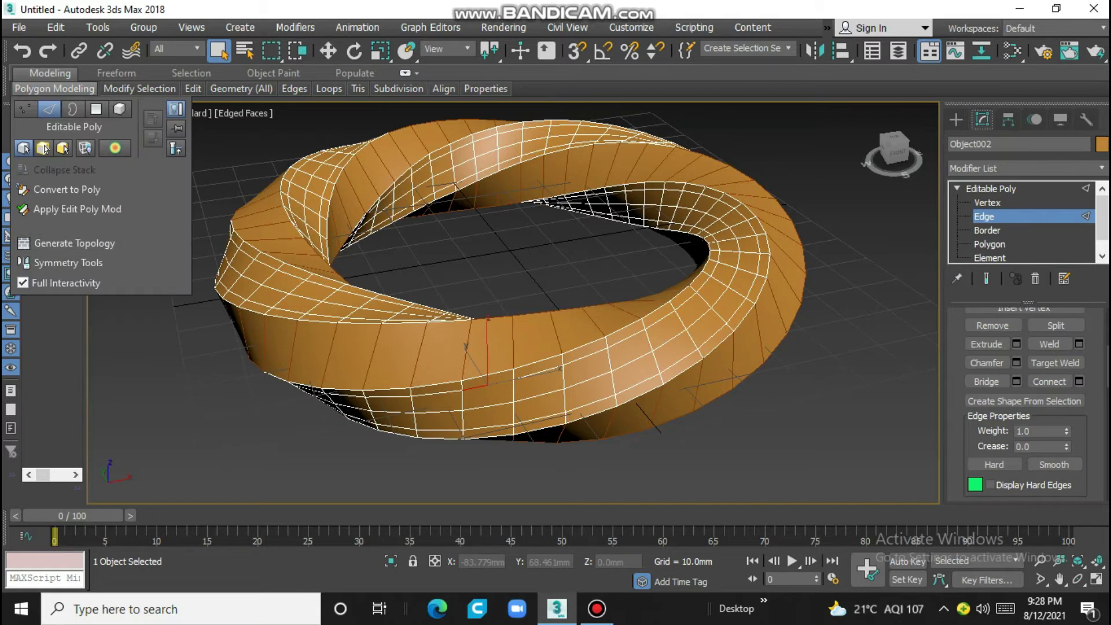
click(74, 243)
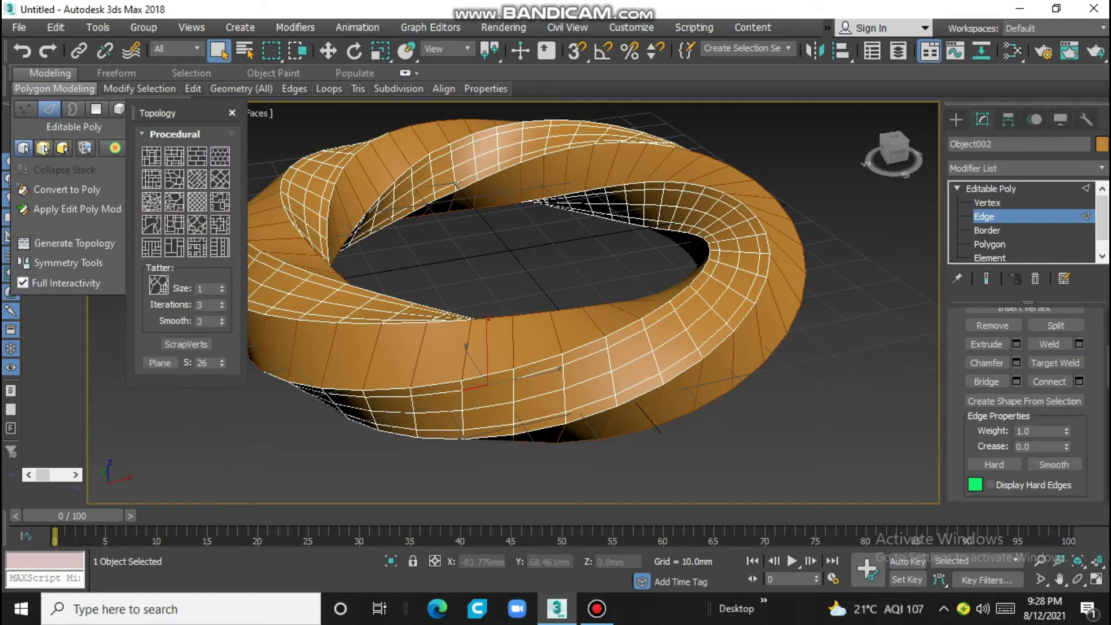
click(220, 156)
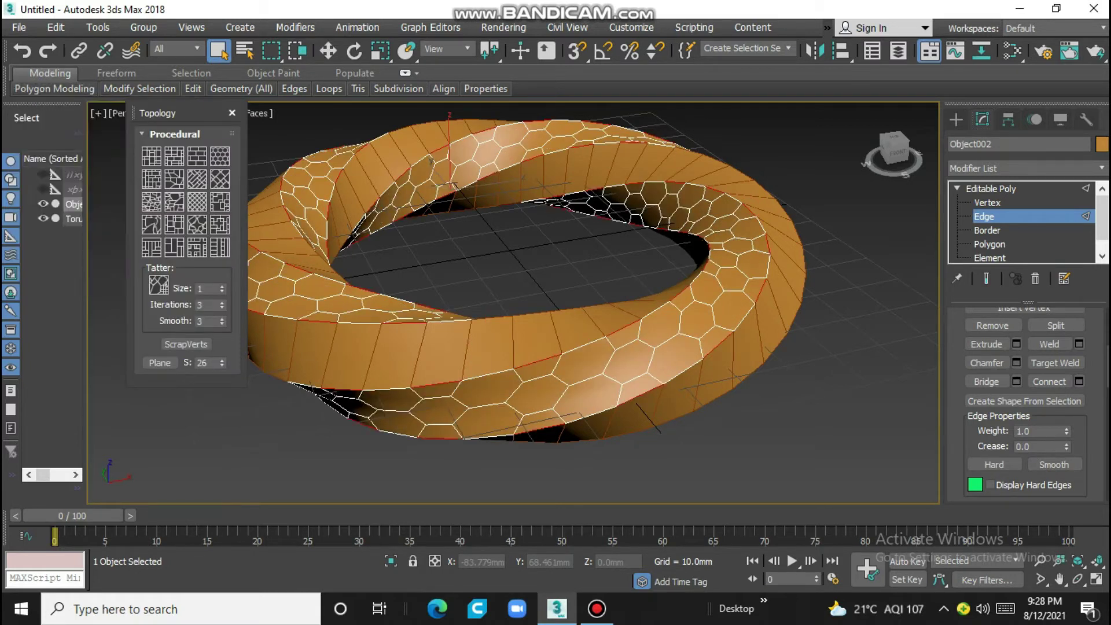
click(232, 113)
scroll(520, 261, up, 3)
scroll(521, 261, down, 6)
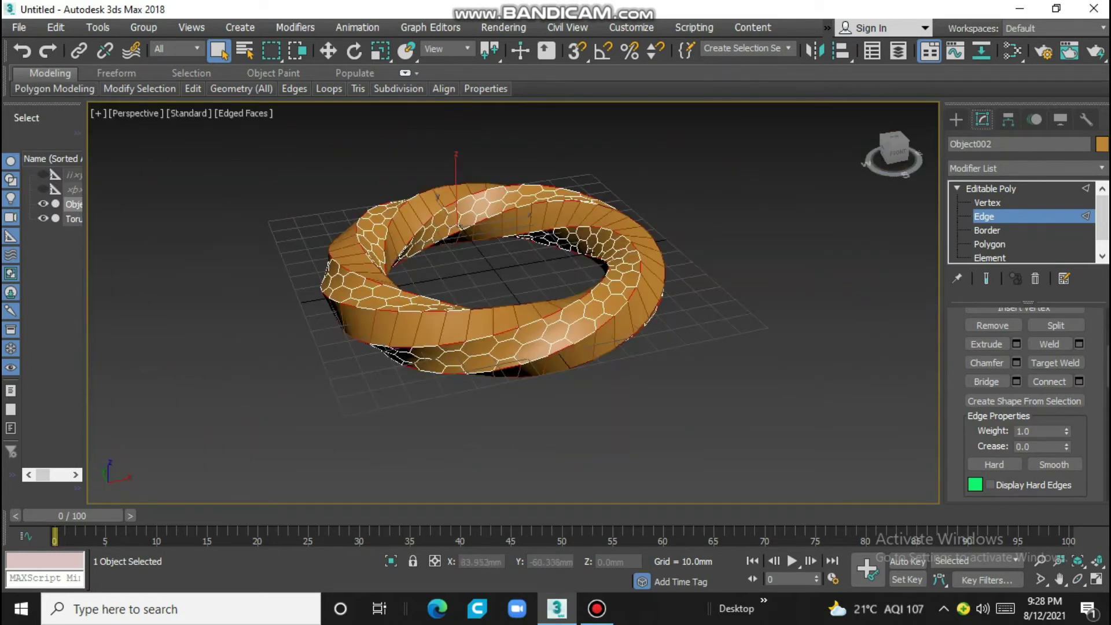
Step: Inset the hexagon polygons By Polygon with an amount of 0.169 mm
key(4)
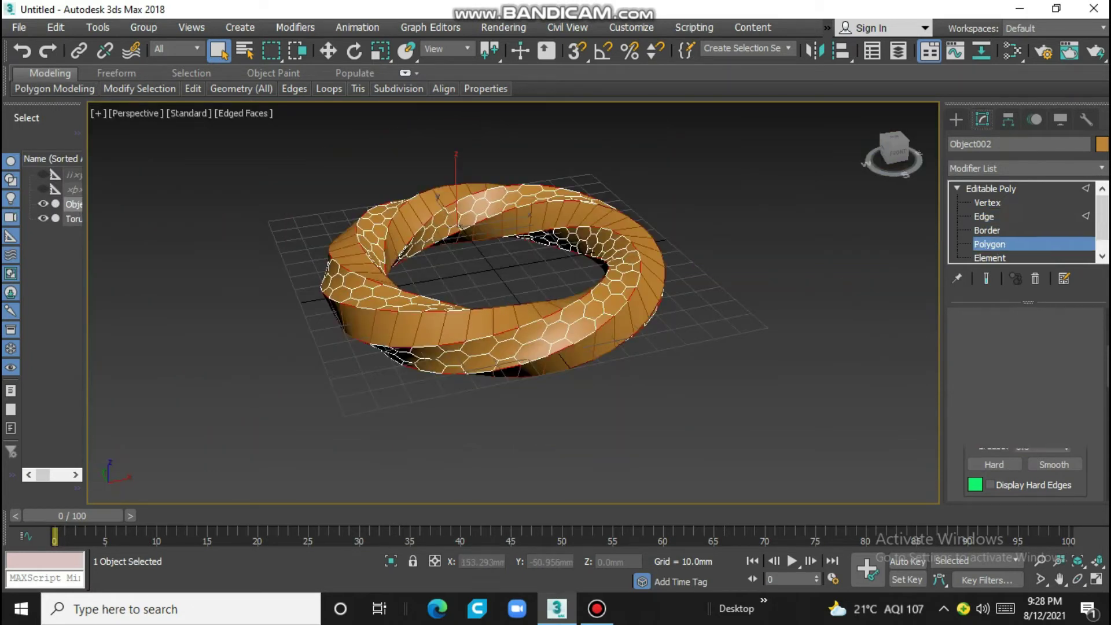
scroll(492, 261, up, 2)
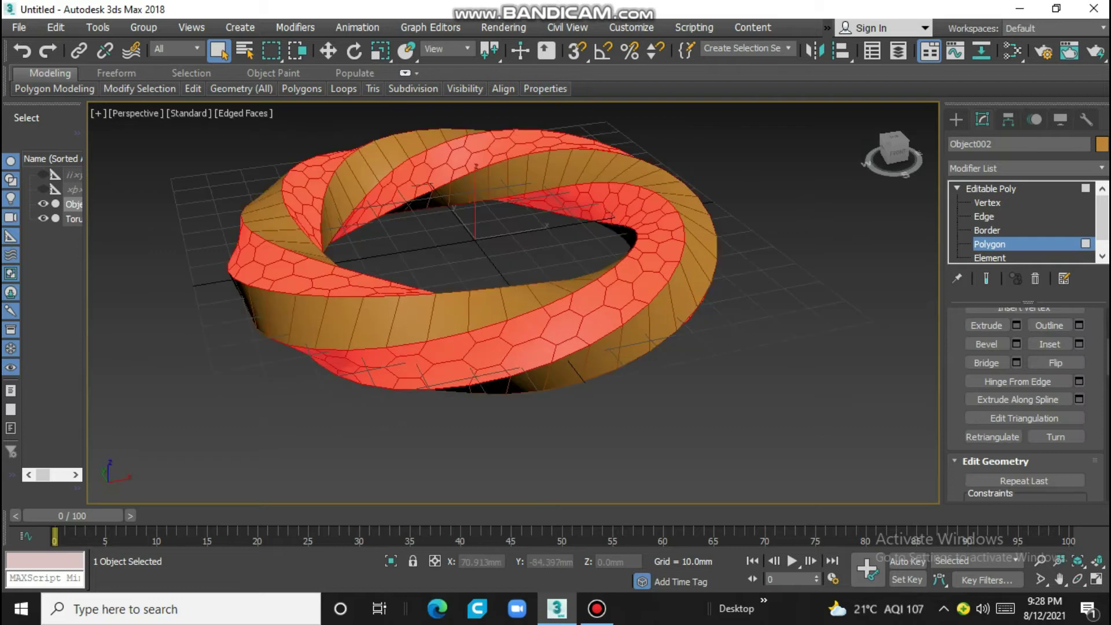
click(1078, 344)
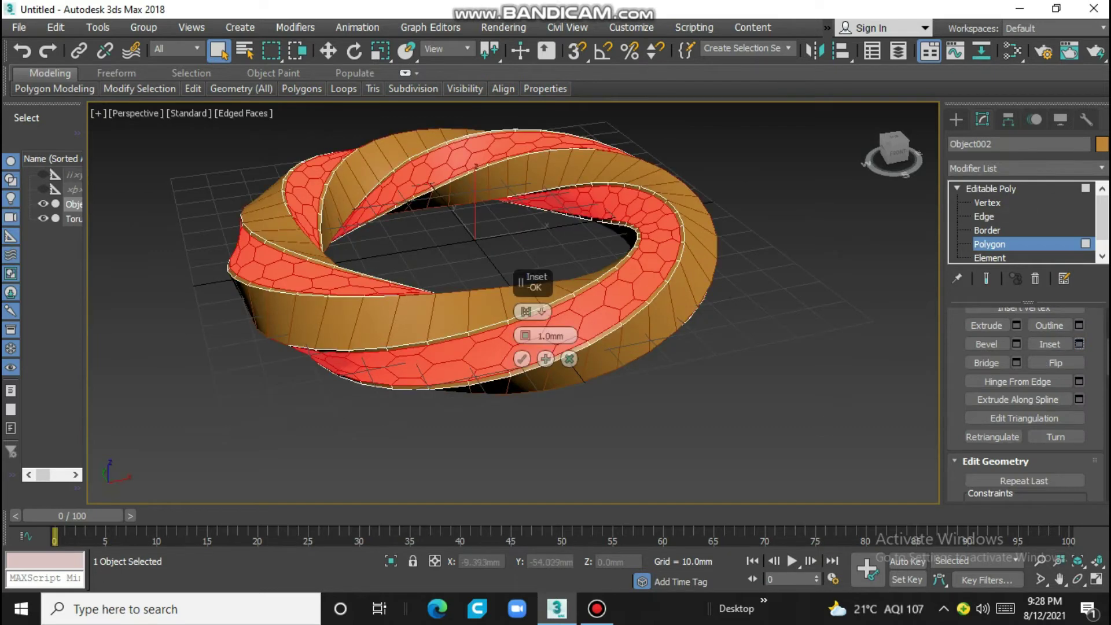
click(526, 311)
click(583, 345)
scroll(549, 333, up, 3)
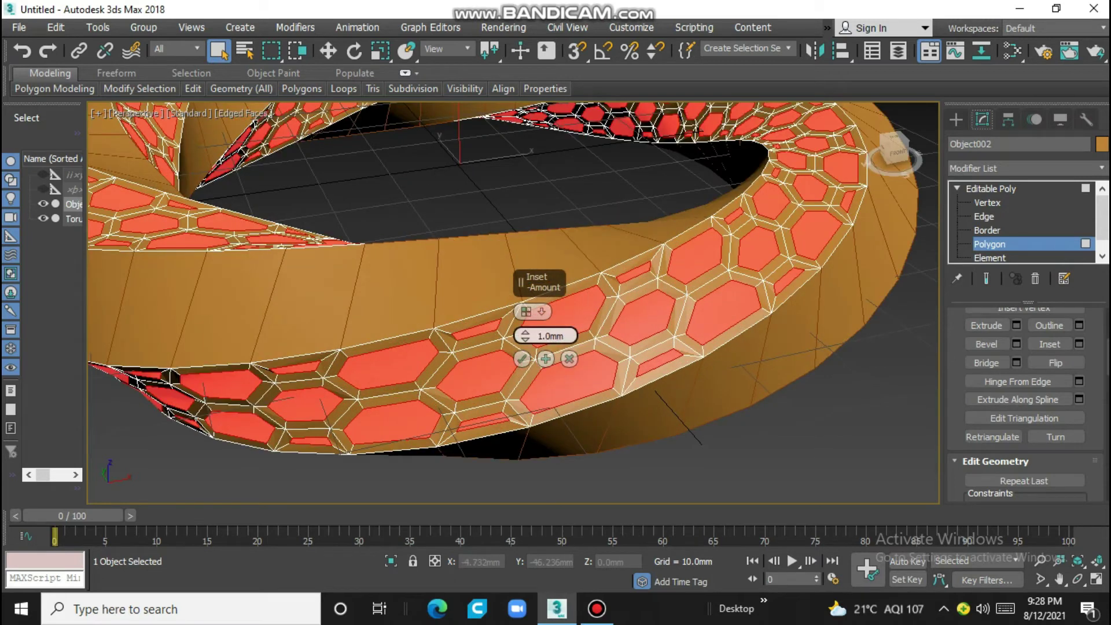
mouse_move(524, 336)
mouse_down()
mouse_move(524, 353)
mouse_move(525, 324)
mouse_up()
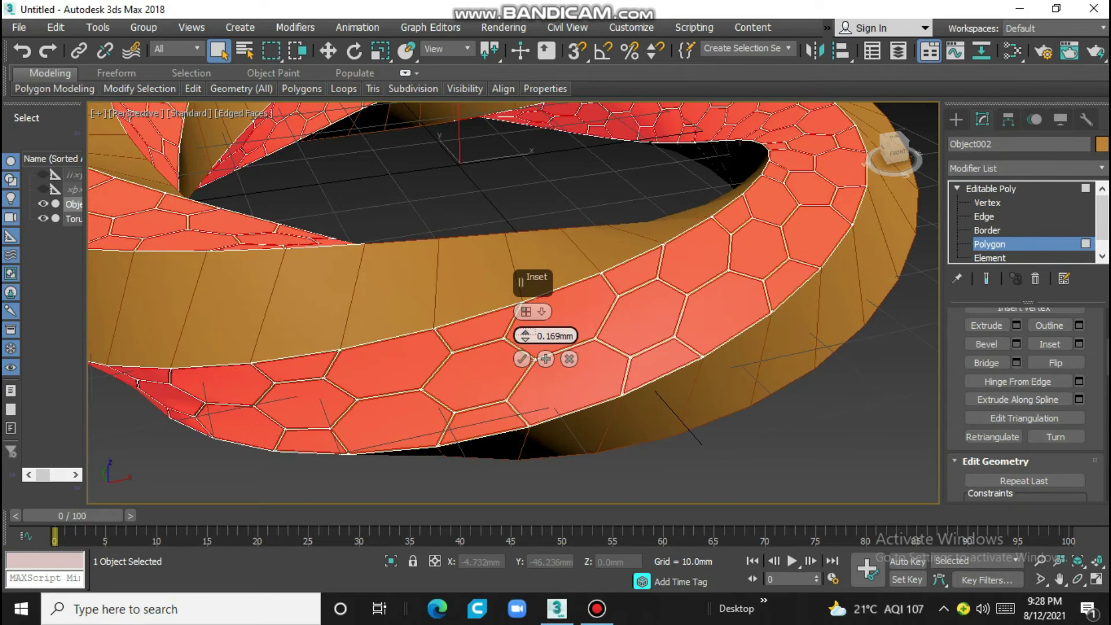
key(Return)
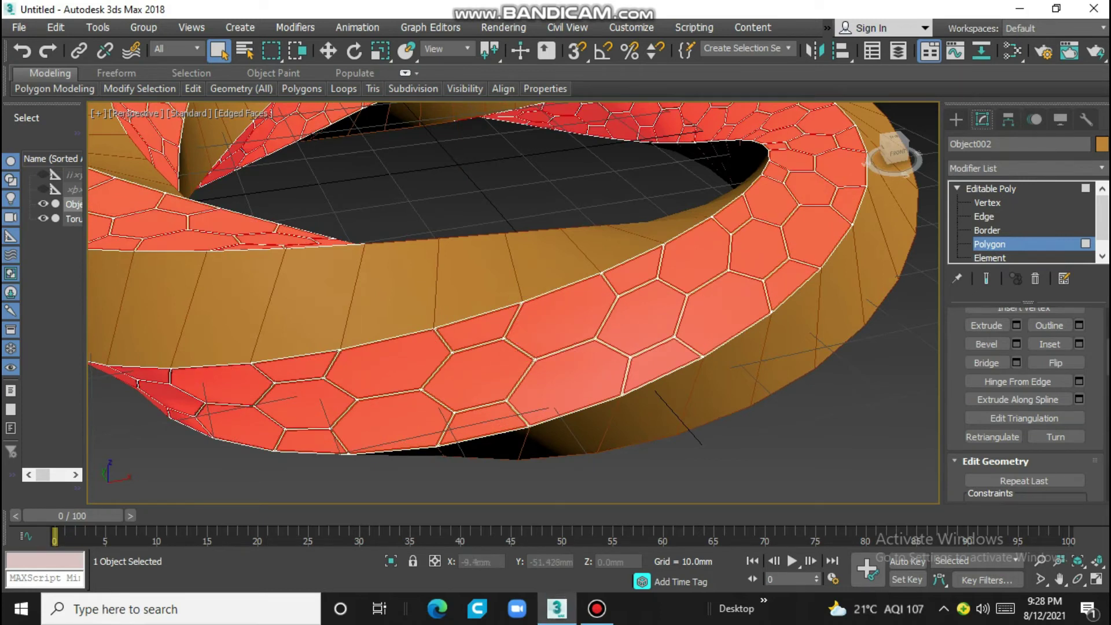
key(r)
scroll(513, 281, down, 5)
Step: Scale down Object002's selected inset hexagons and delete them, leaving an open honeycomb lattice
scroll(512, 281, down, 4)
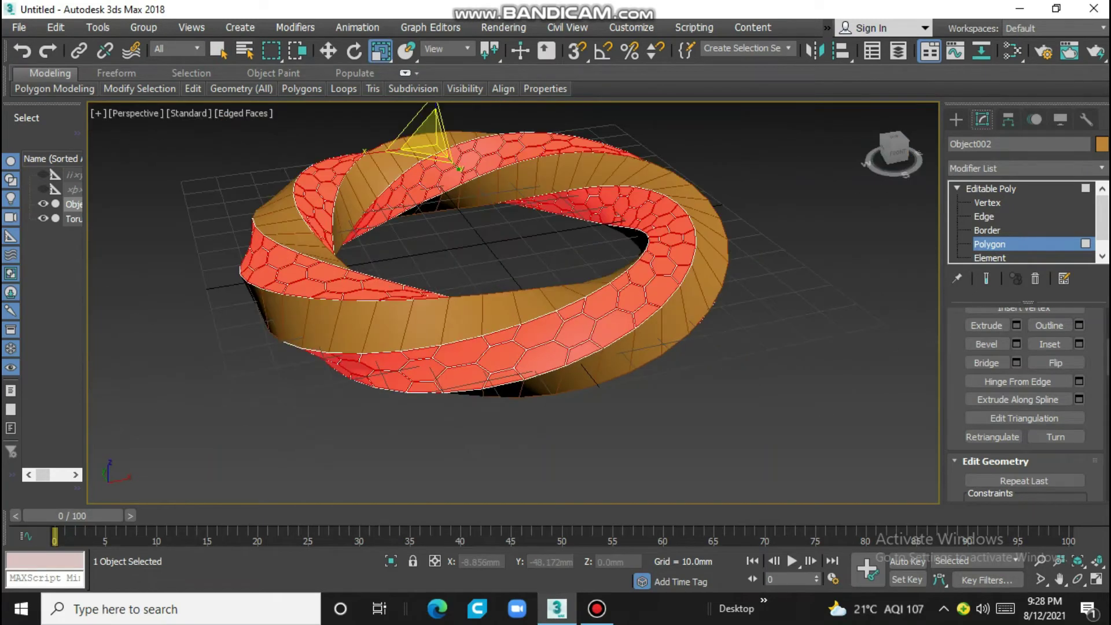
scroll(416, 324, up, 4)
scroll(417, 324, up, 5)
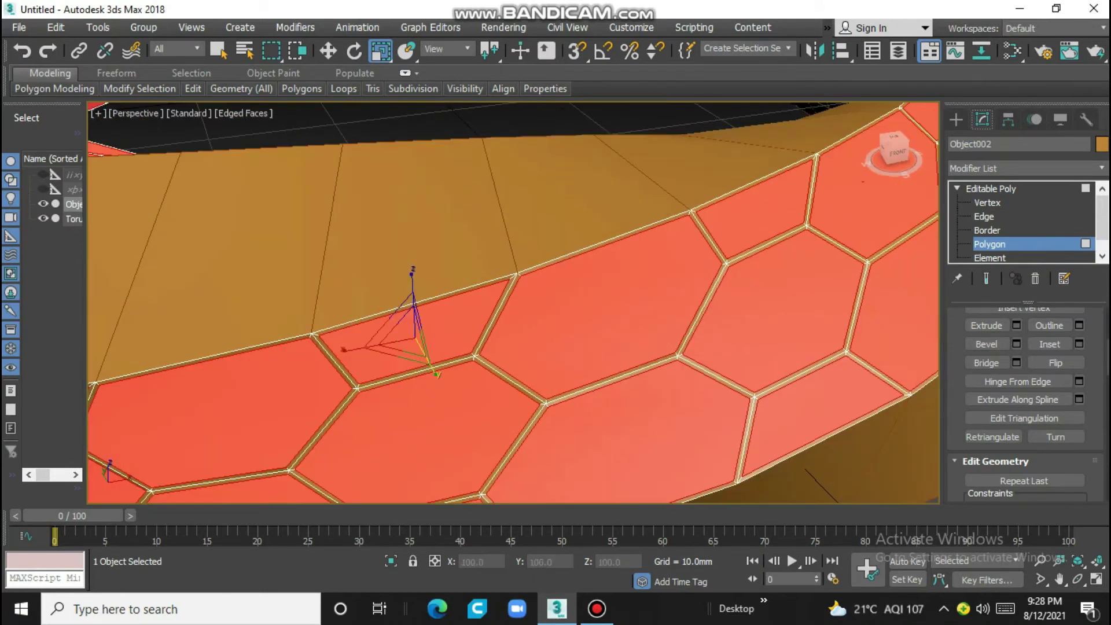
drag(412, 336, 412, 365)
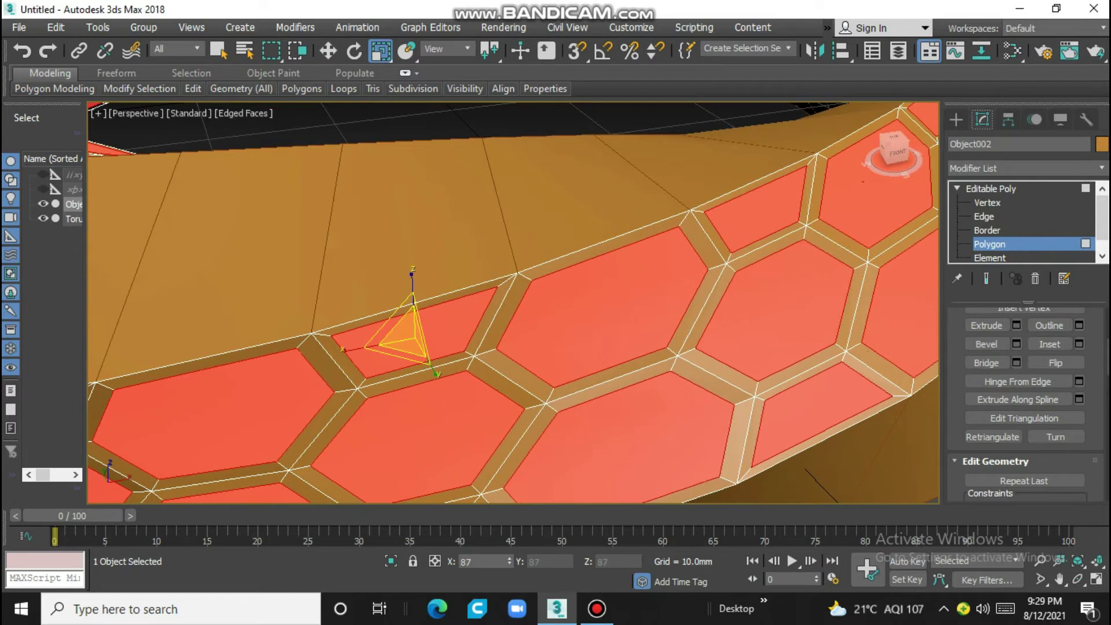
scroll(412, 347, down, 4)
scroll(412, 347, down, 5)
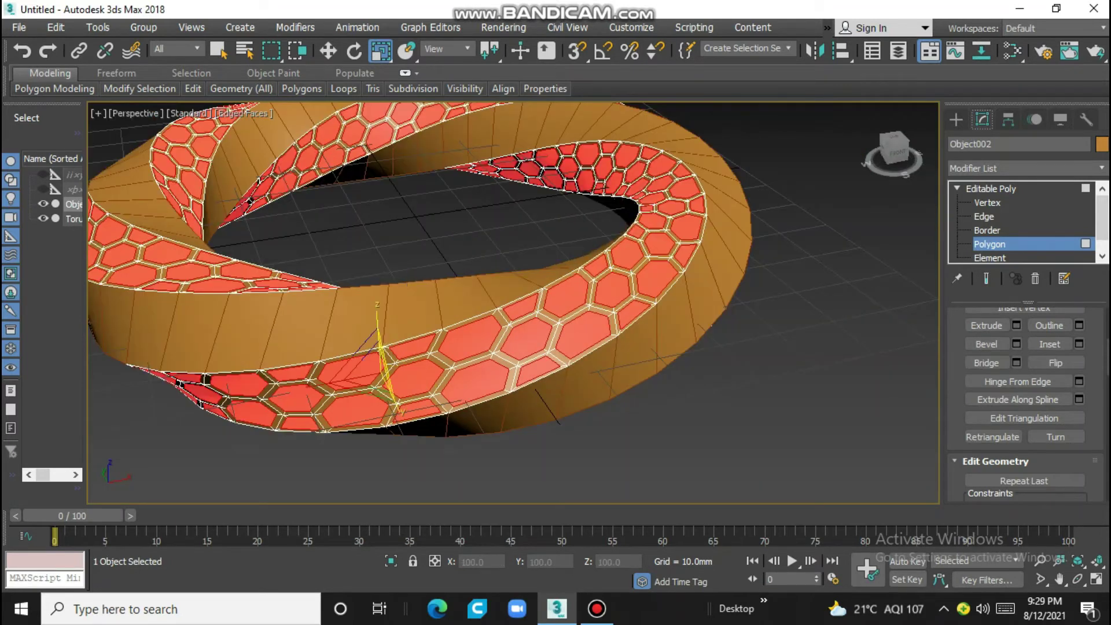
drag(370, 371, 370, 379)
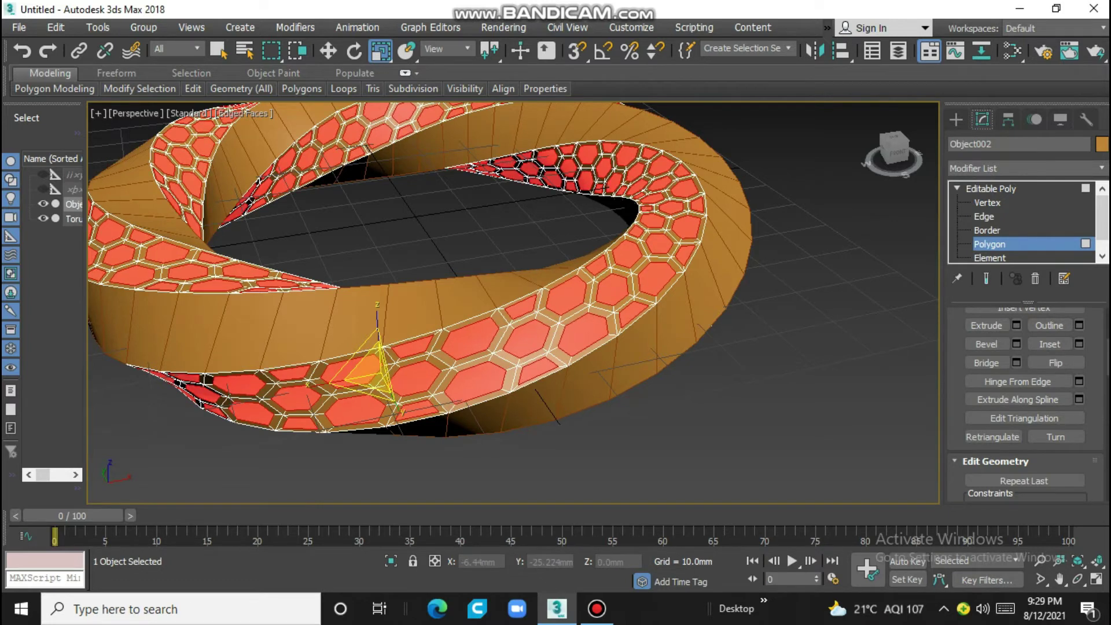
key(Delete)
scroll(405, 261, down, 3)
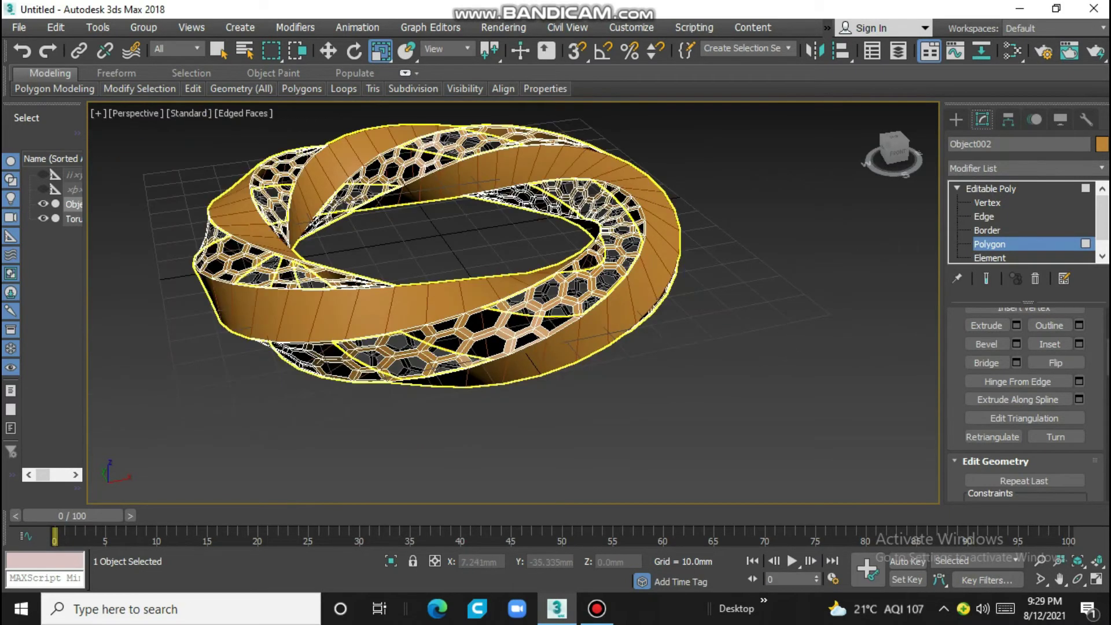
scroll(405, 261, up, 3)
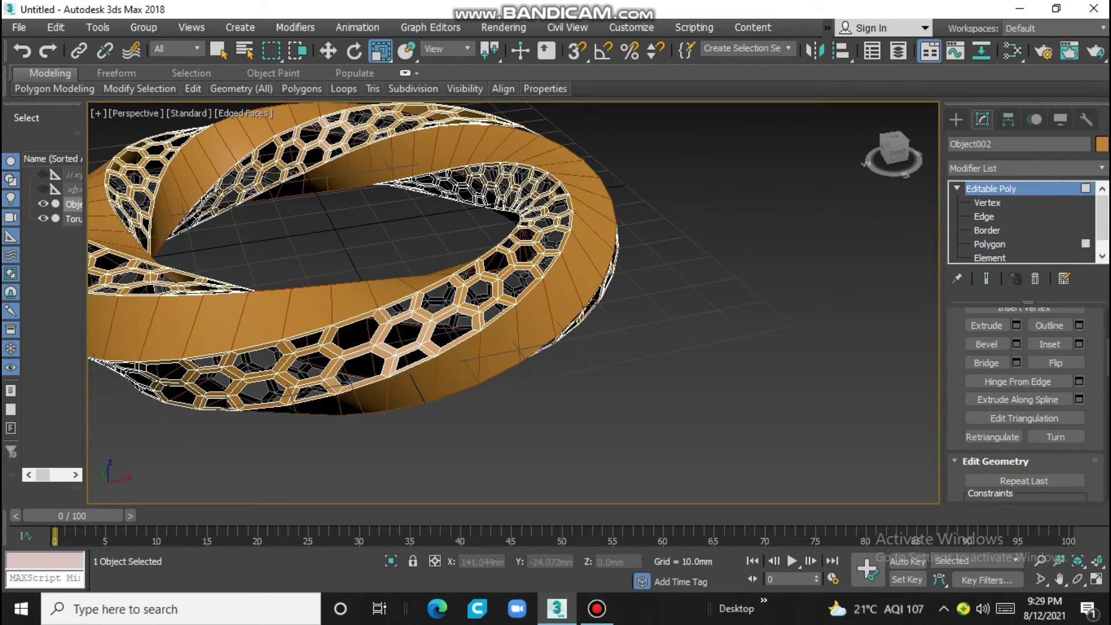
Step: Attach Torus001 to Object002 via the quad-menu Attach, making them a single object
click(991, 189)
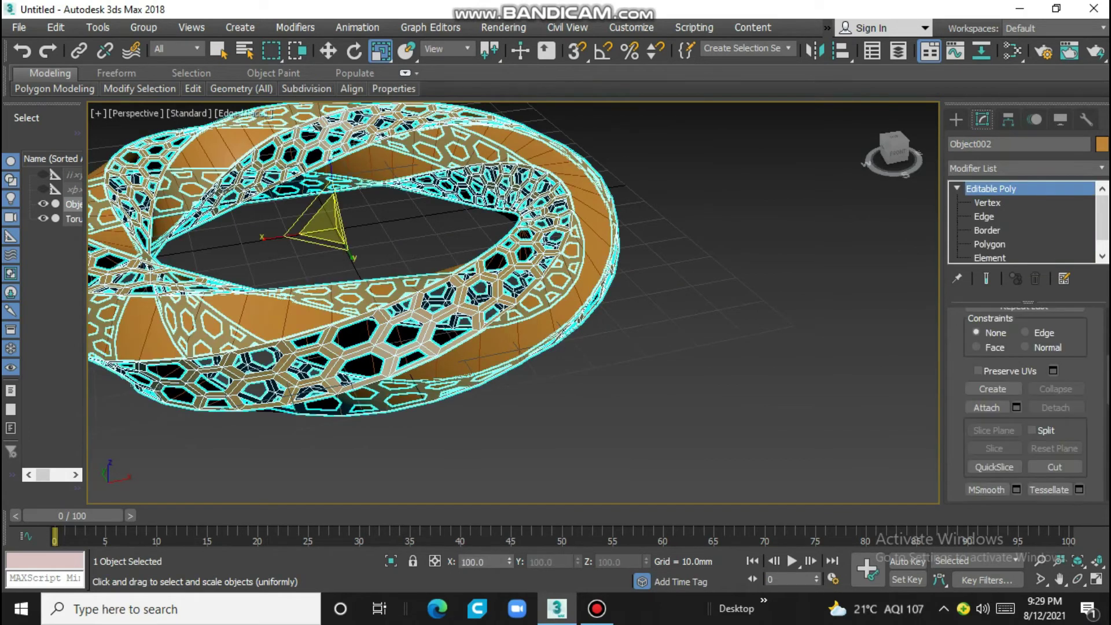
key(w)
right_click(454, 277)
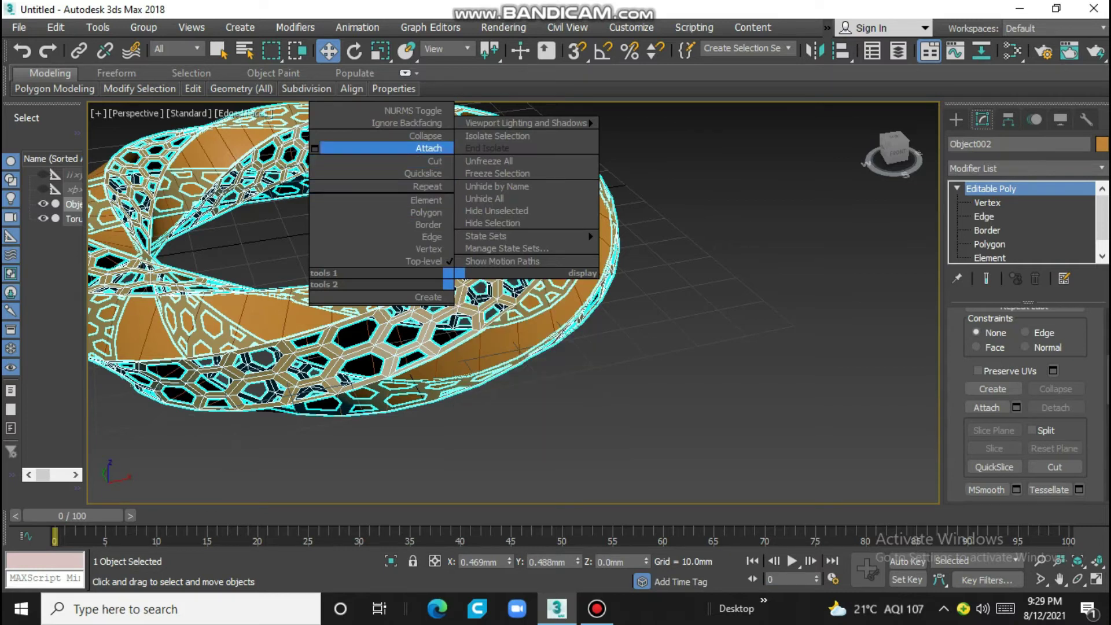
click(431, 148)
click(436, 267)
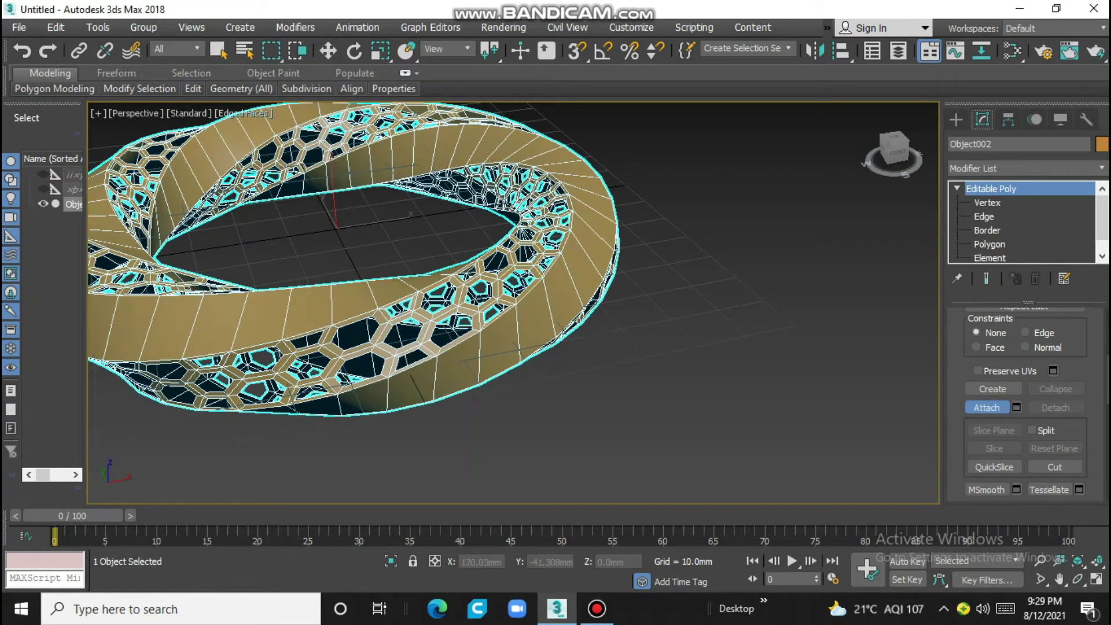
click(1024, 168)
Step: Add a Vertex Weld modifier to the ring
scroll(1018, 347, down, 3)
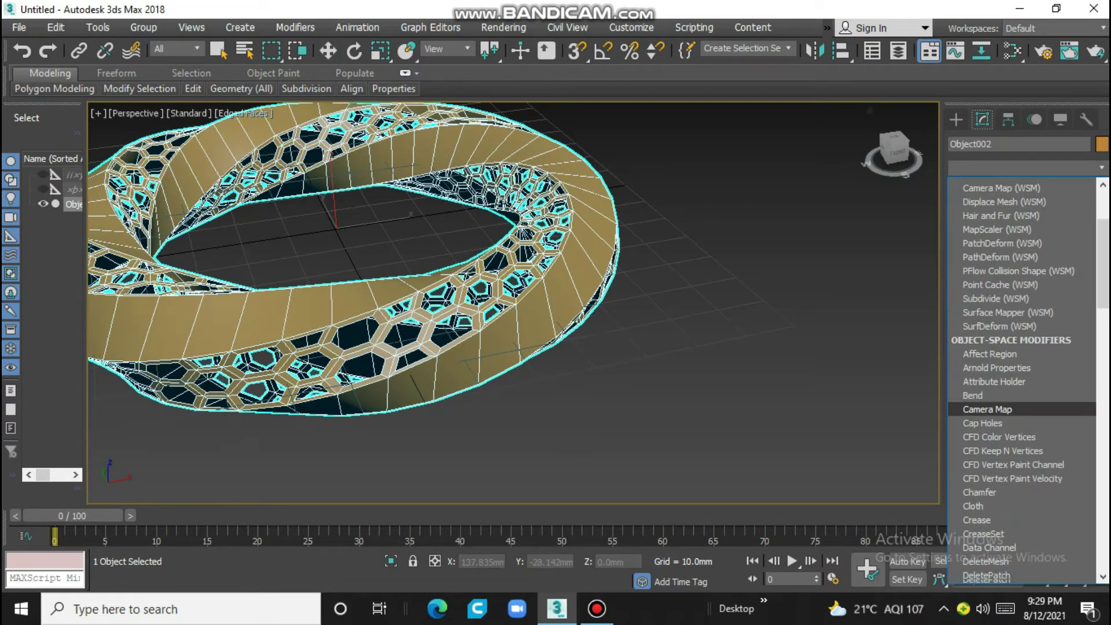
scroll(1021, 376, down, 5)
key(v)
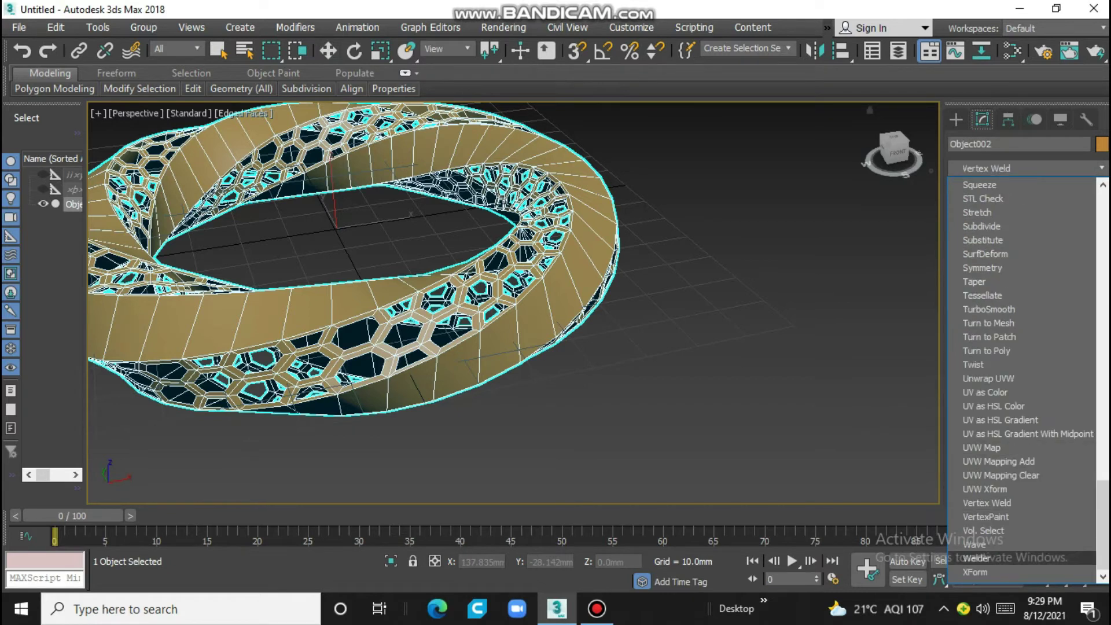
key(Up)
key(Up)
key(Return)
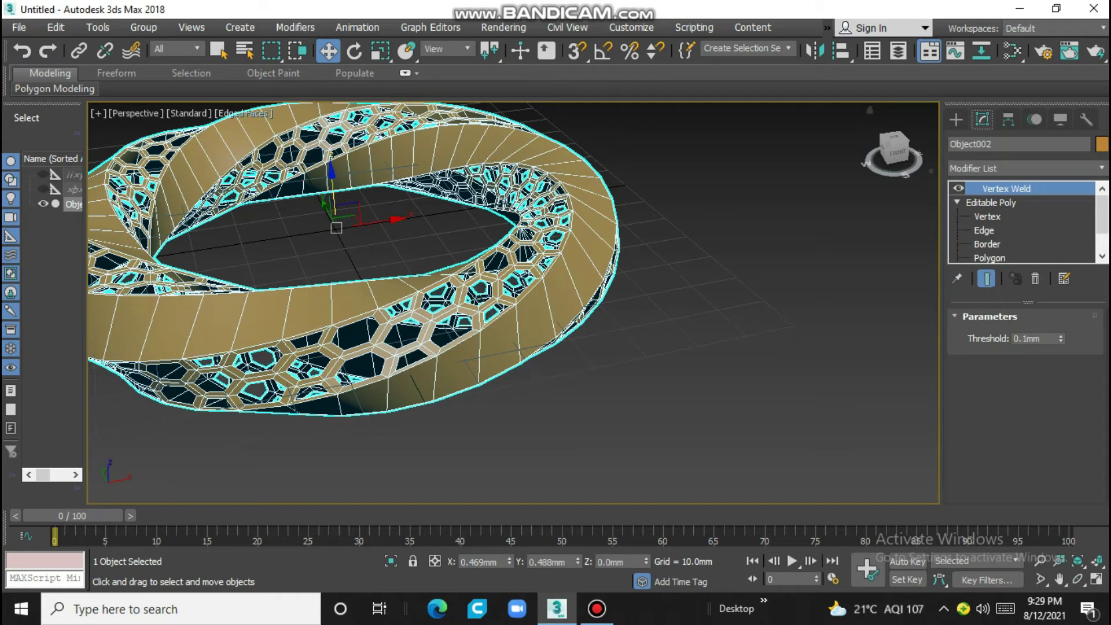
Step: Lower the weld threshold stepwise through 1.3, 0.91, 0.65 and 0.37mm
double_click(1027, 338)
text(1.3)
key(Return)
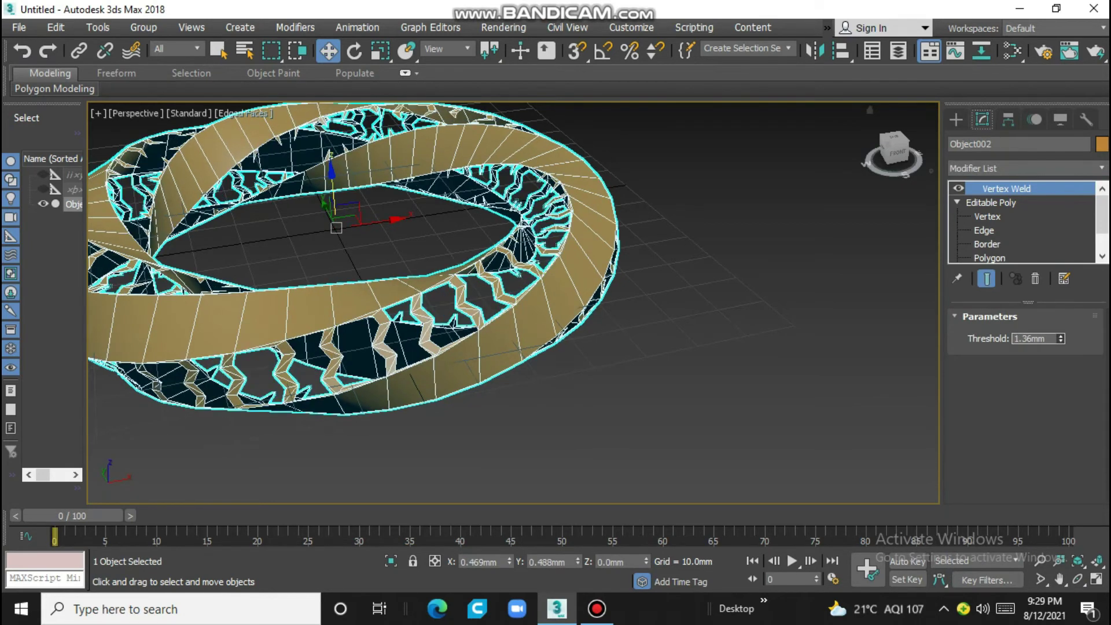
text(0.91)
key(Return)
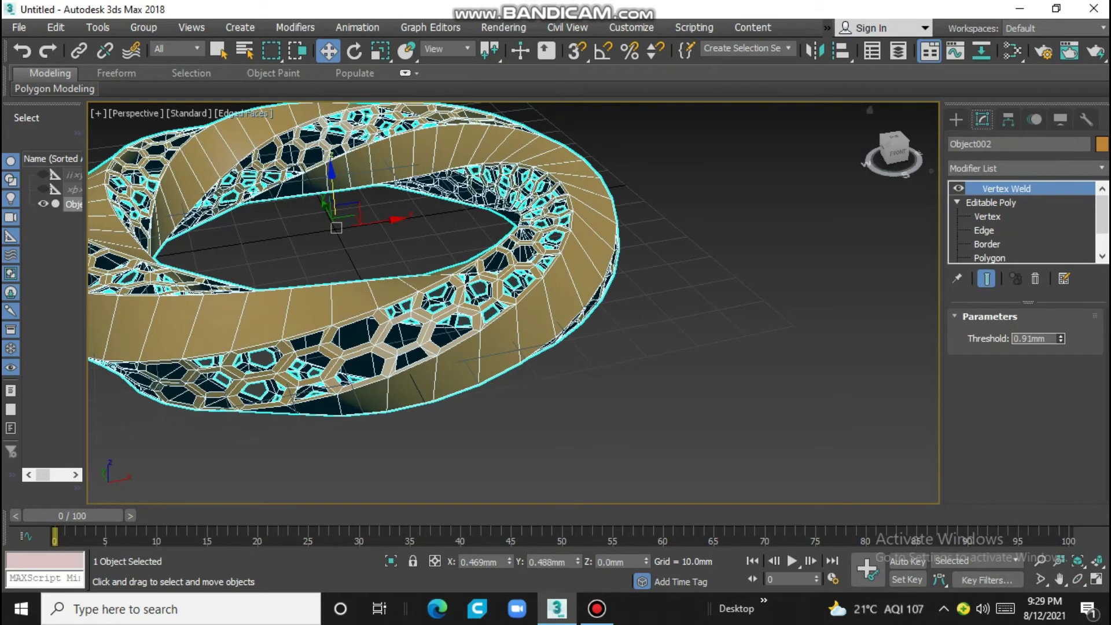
text(0.65)
key(Return)
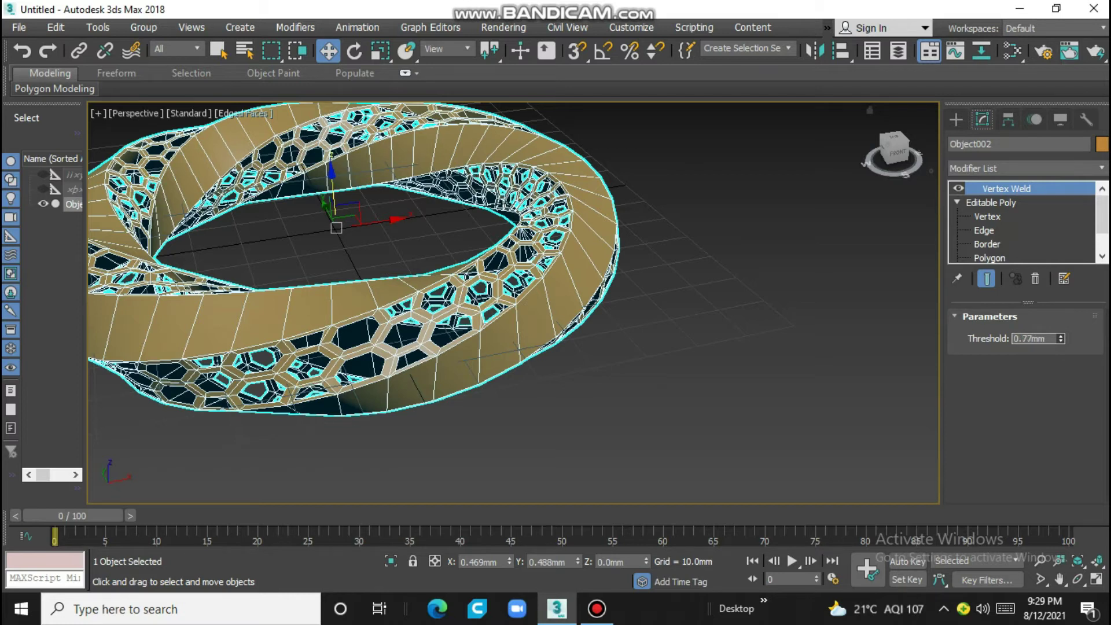
text(0.37)
key(Return)
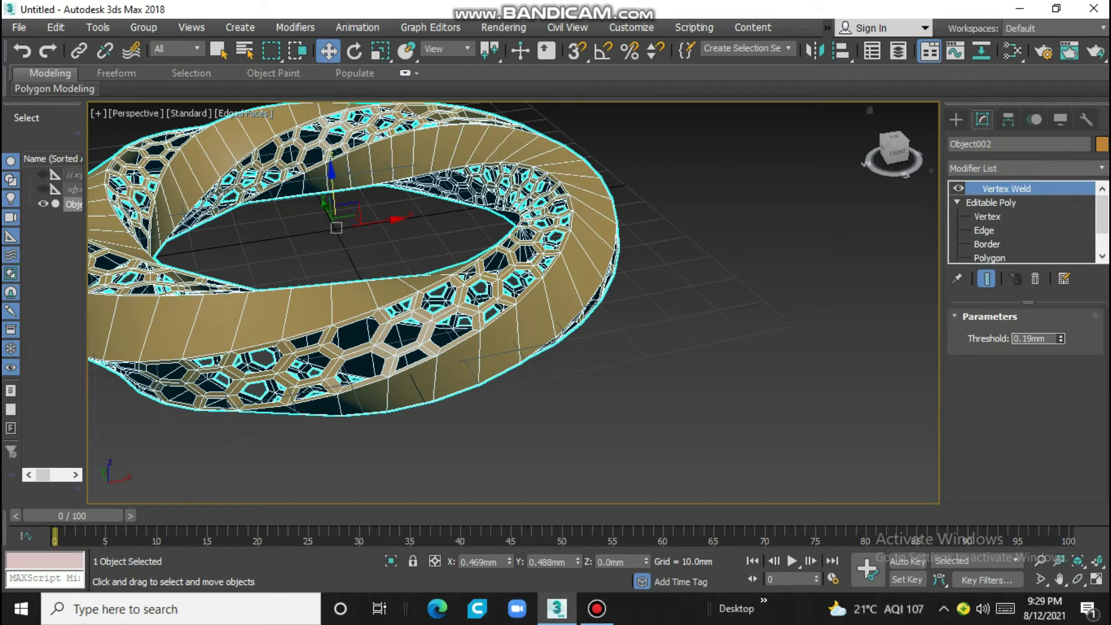
Step: Collapse the ring's entire modifier stack with Collapse All and confirm
right_click(1007, 189)
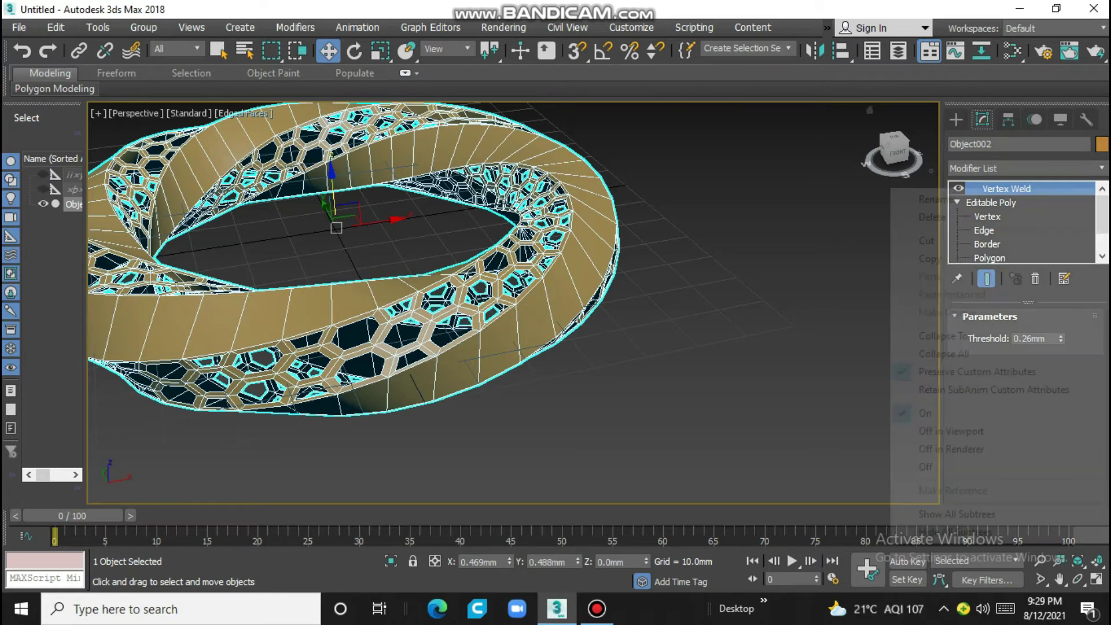
click(943, 354)
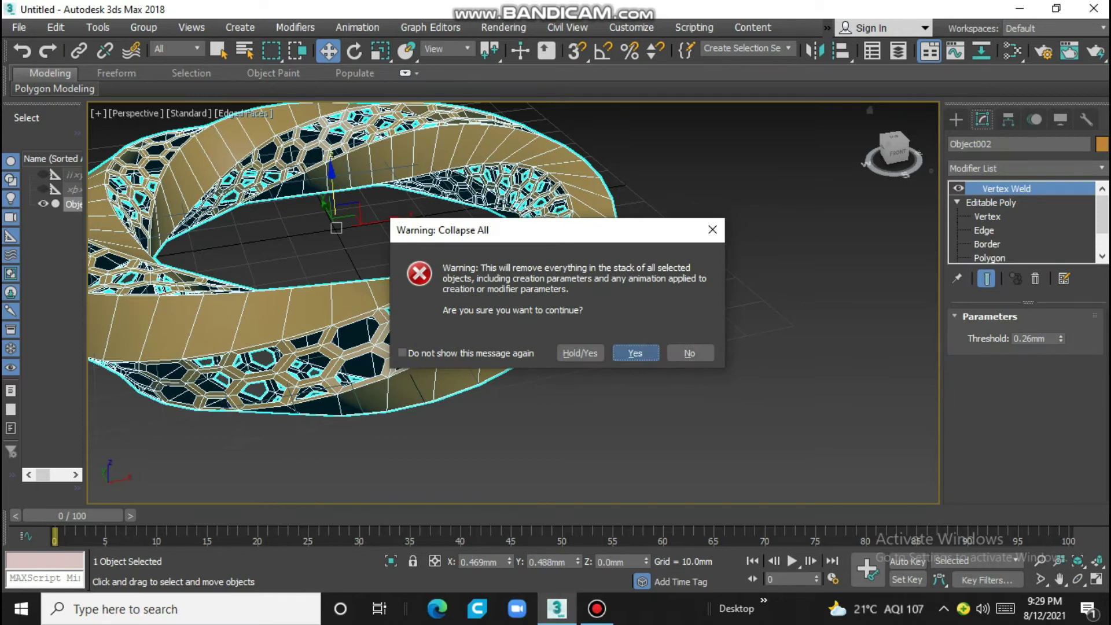
click(635, 353)
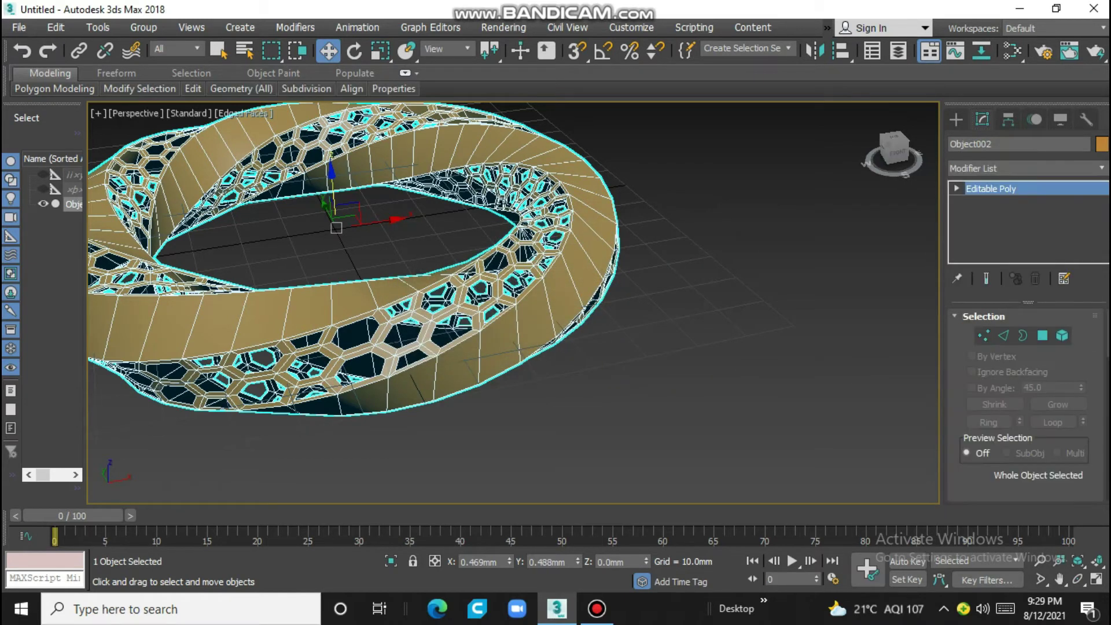
Step: Orbit and zoom the viewport to look down on the whole ring
scroll(555, 272, down, 5)
scroll(520, 301, up, 10)
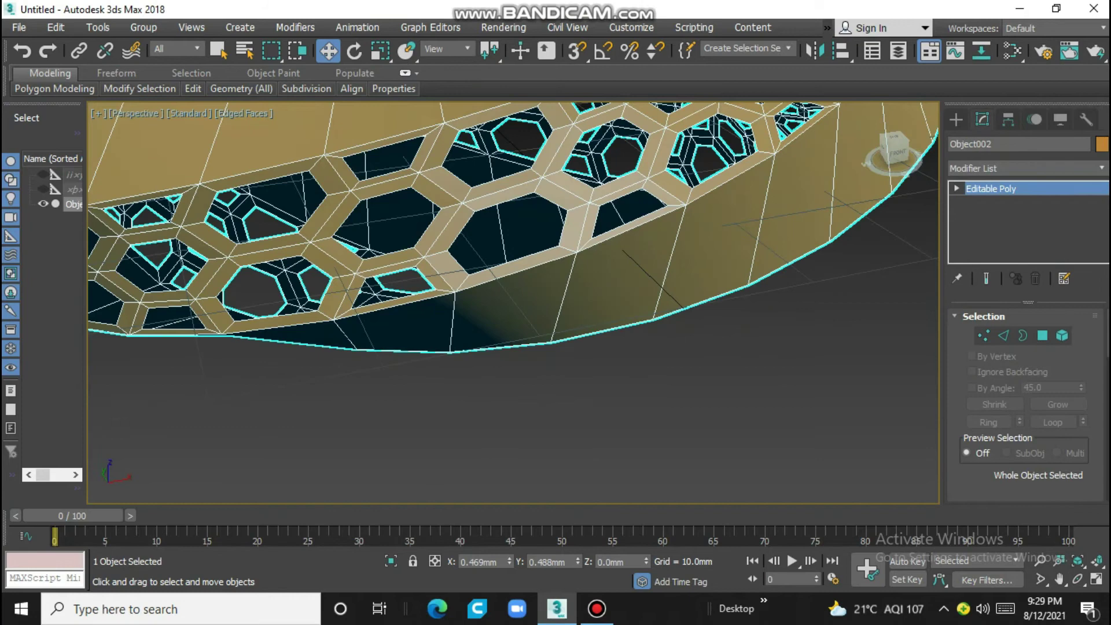
scroll(521, 290, down, 5)
alt+middle_drag(578, 376, 588, 401)
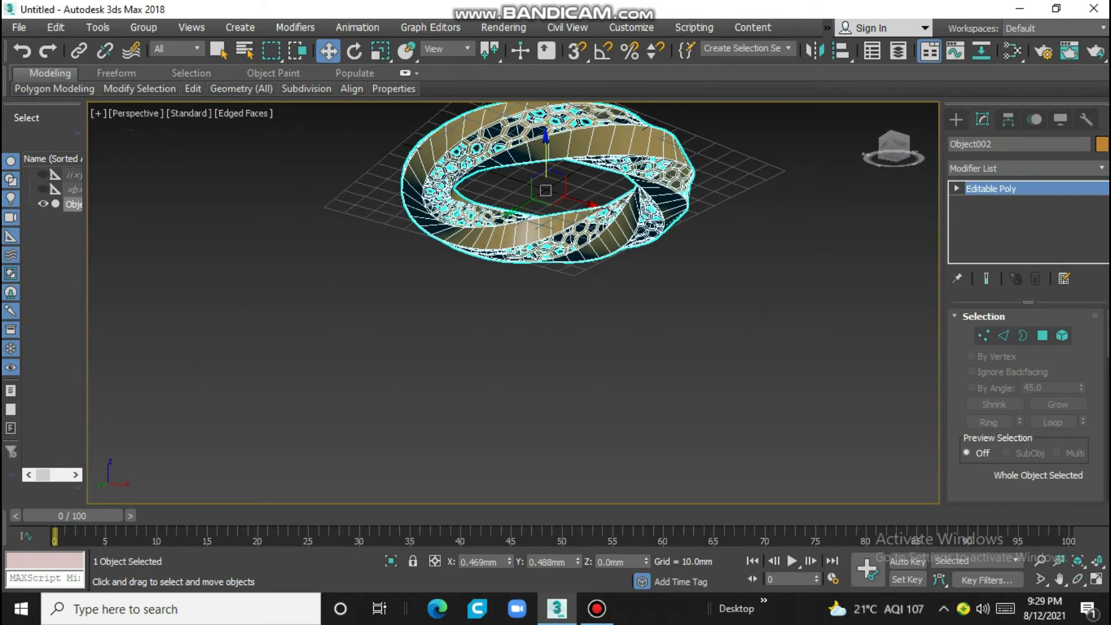
scroll(578, 249, up, 3)
scroll(579, 249, up, 3)
scroll(579, 249, up, 3)
scroll(579, 248, up, 2)
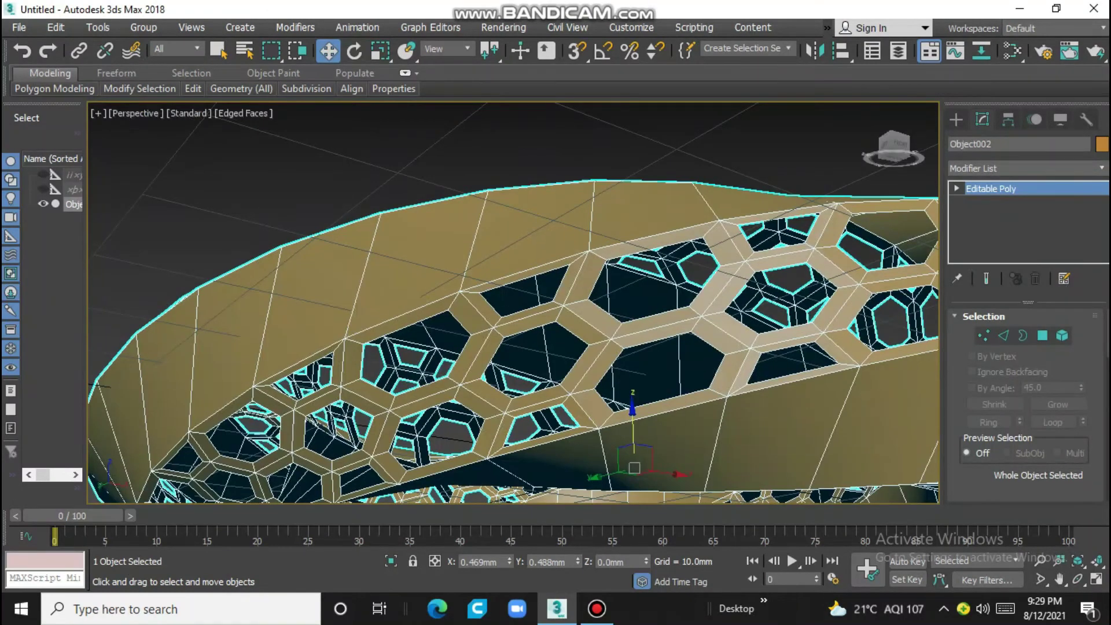
scroll(579, 289, down, 5)
mouse_move(578, 347)
alt+middle_down()
mouse_move(578, 324)
mouse_move(578, 371)
alt+middle_up()
scroll(579, 289, down, 2)
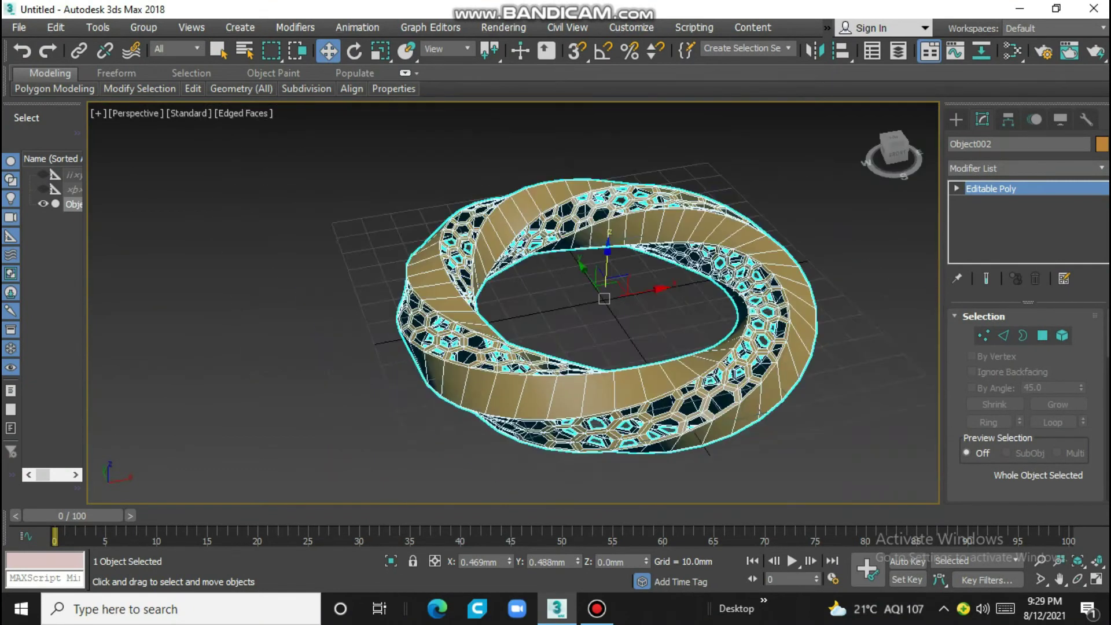
scroll(781, 425, up, 2)
scroll(781, 425, up, 2)
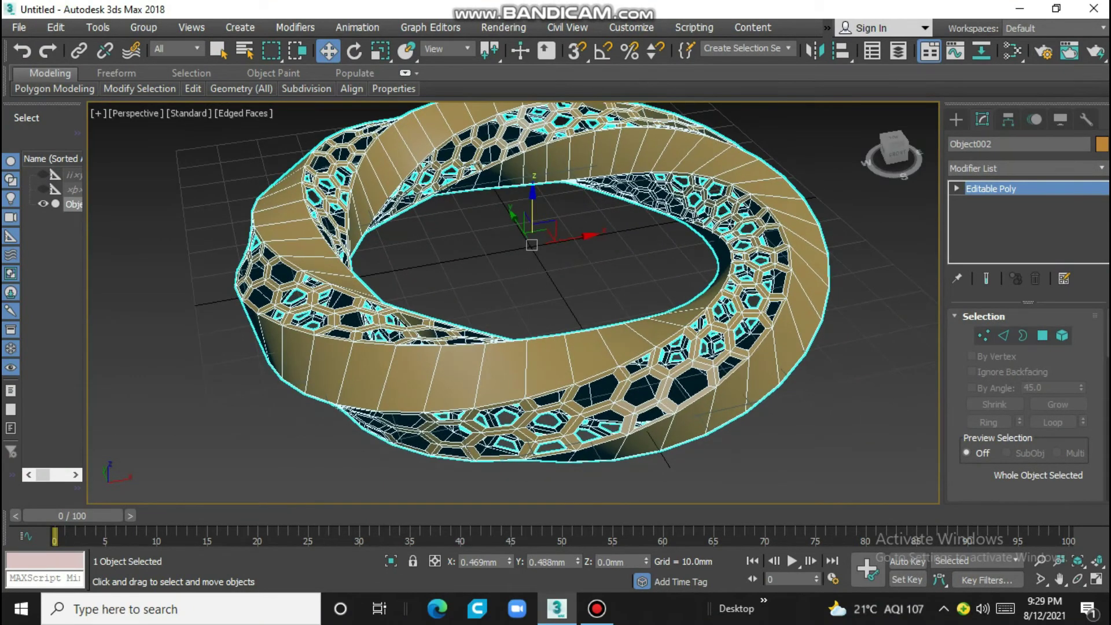
alt+middle_drag(578, 347, 579, 323)
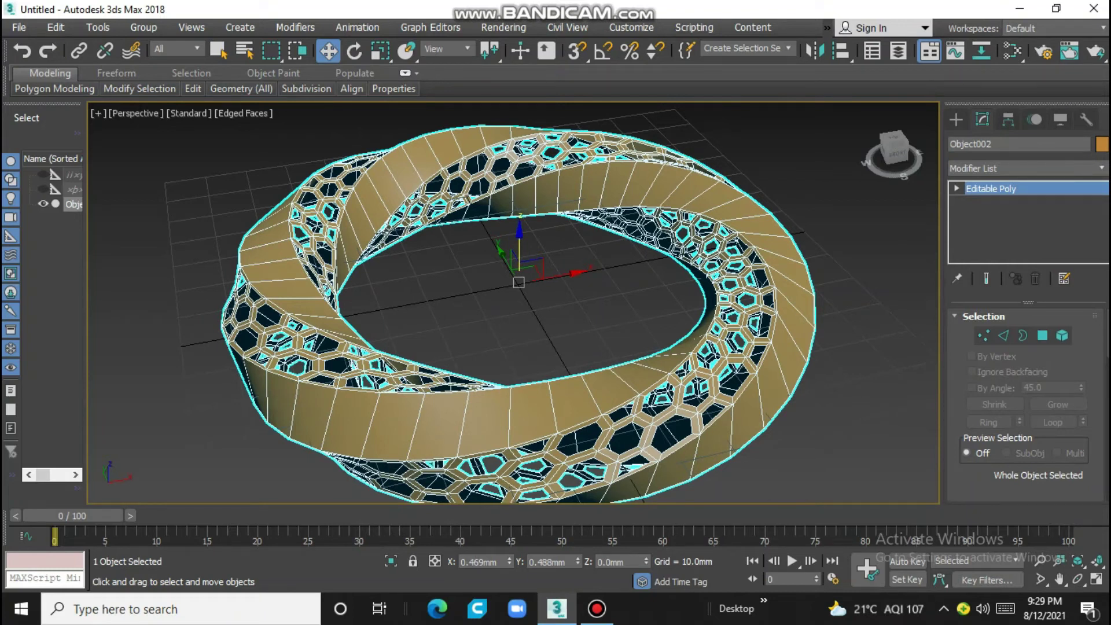
Step: Select the twisted ring and switch to Edge sub-object level
click(665, 290)
mouse_move(726, 304)
alt+middle_down()
mouse_move(726, 278)
mouse_move(726, 304)
alt+middle_up()
click(726, 304)
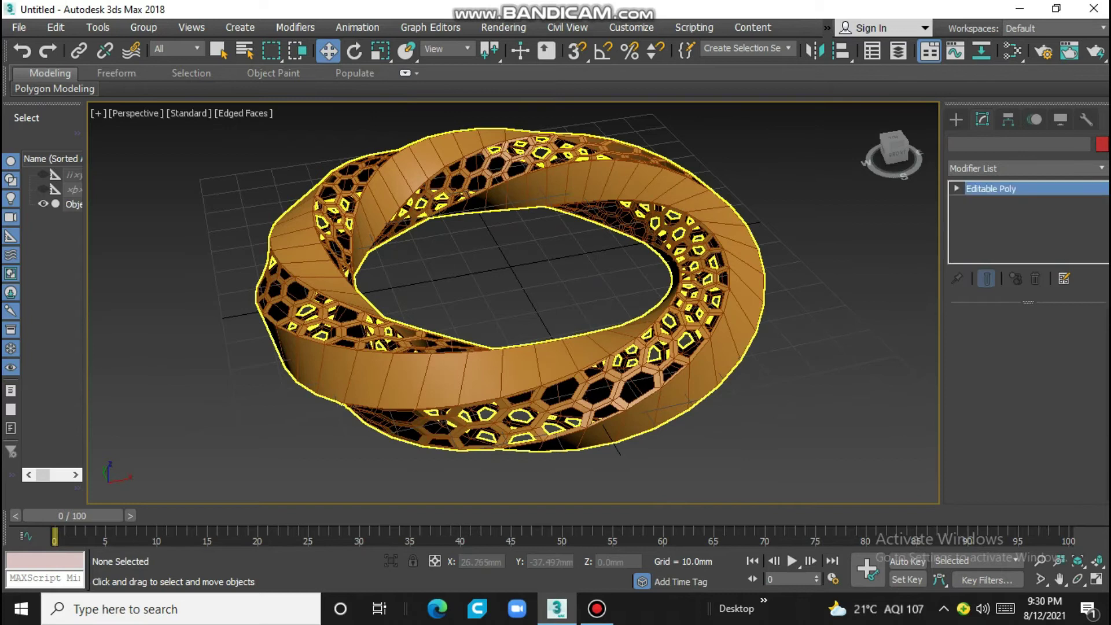
click(726, 304)
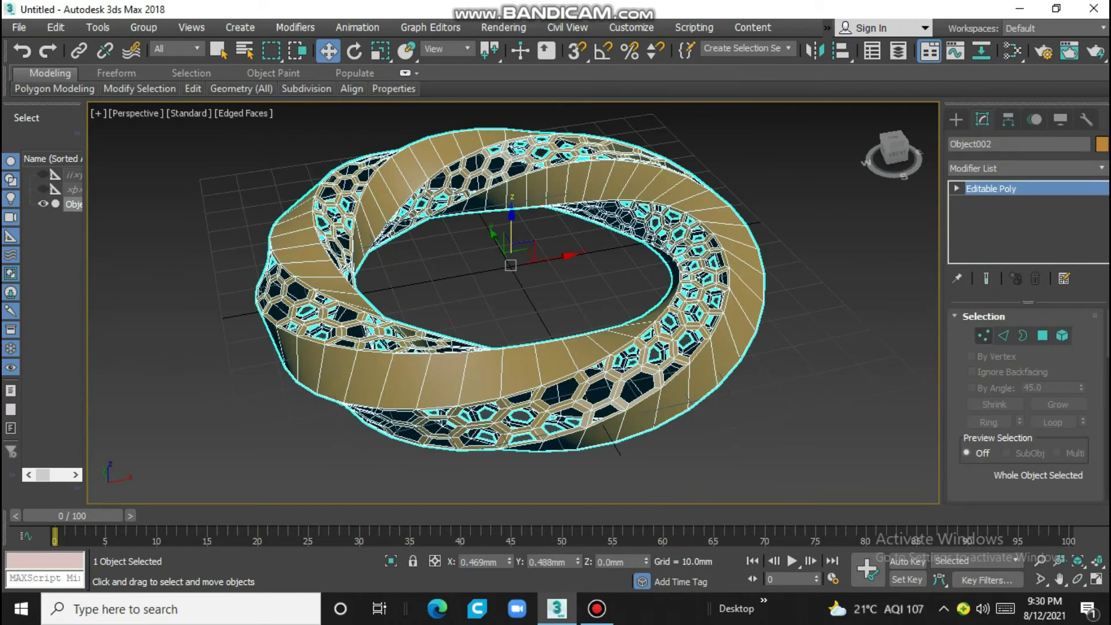
click(1003, 336)
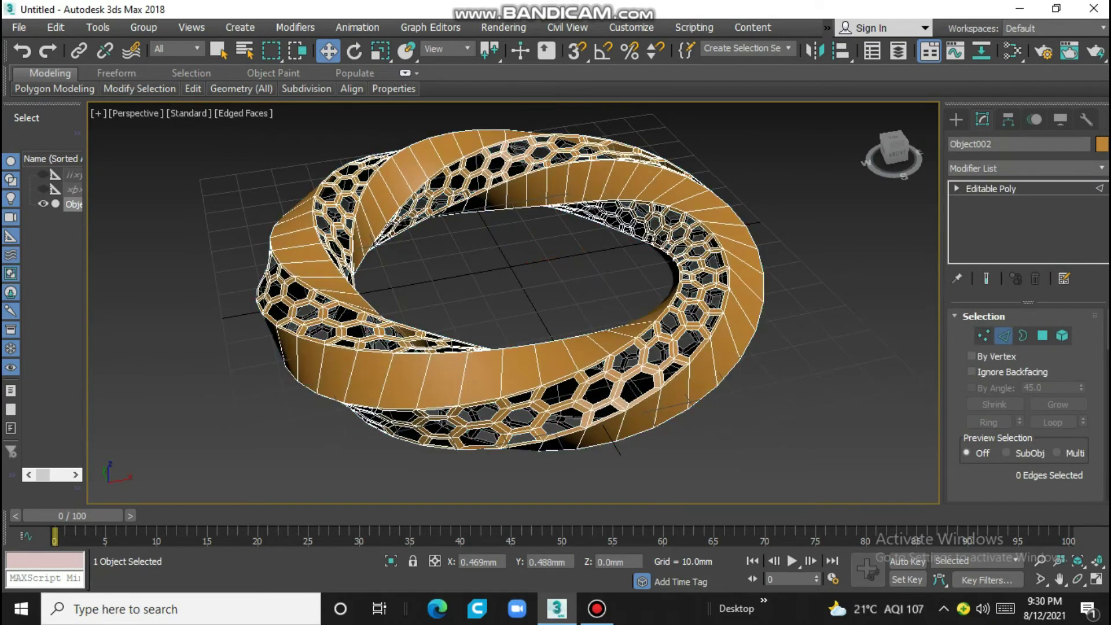
Step: Select one edge across the band and extend it to the full edge ring
scroll(549, 342, up, 2)
click(576, 347)
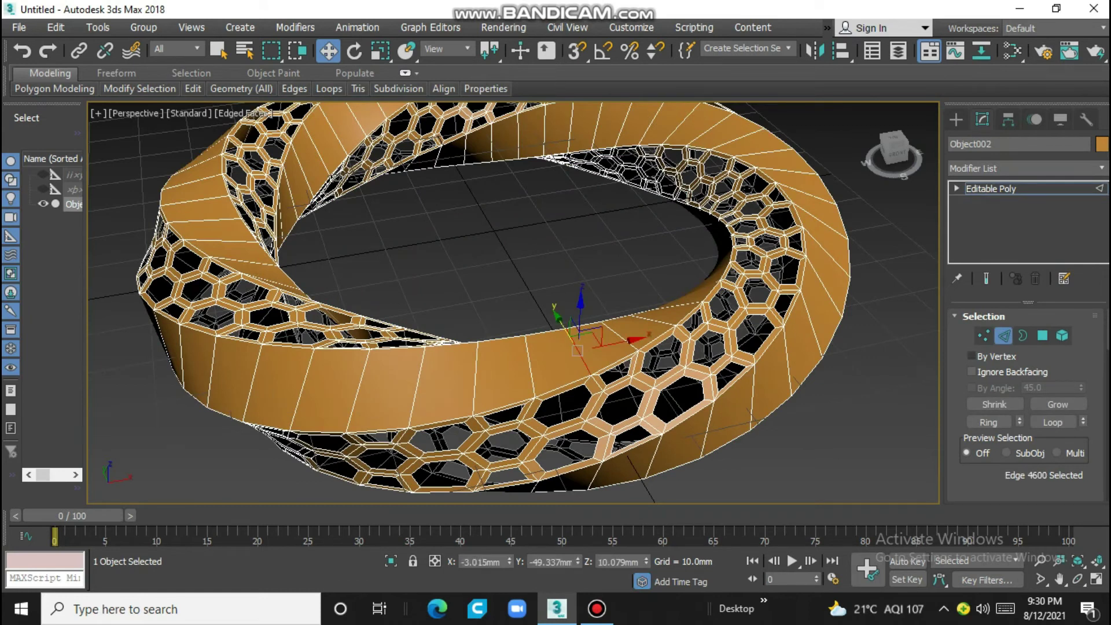
scroll(989, 405, down, 1)
click(987, 393)
scroll(986, 405, down, 3)
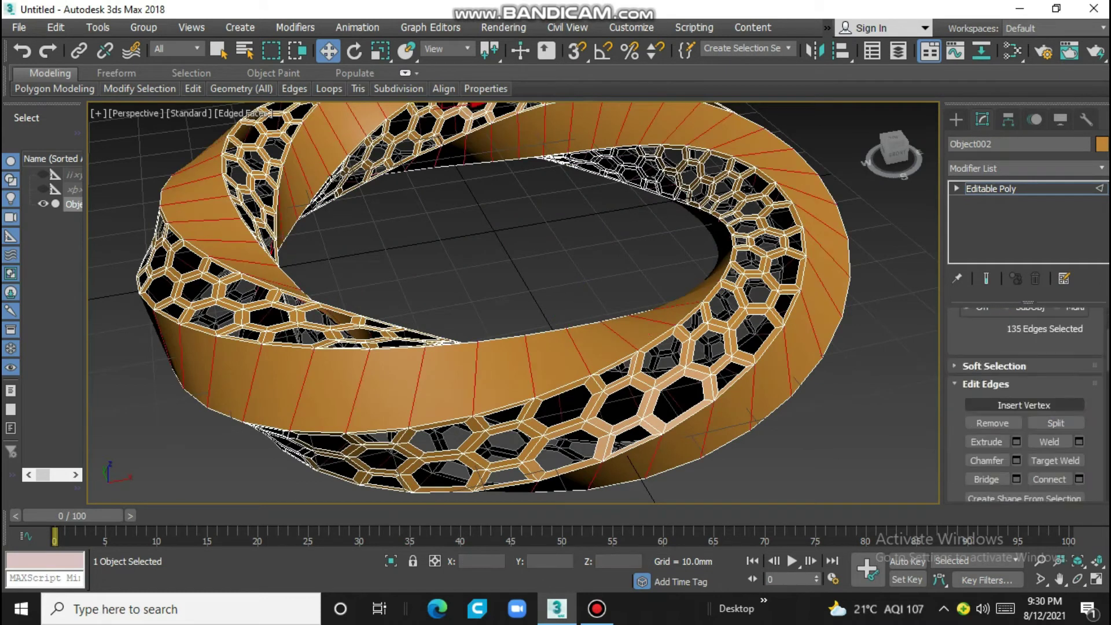
scroll(986, 405, down, 2)
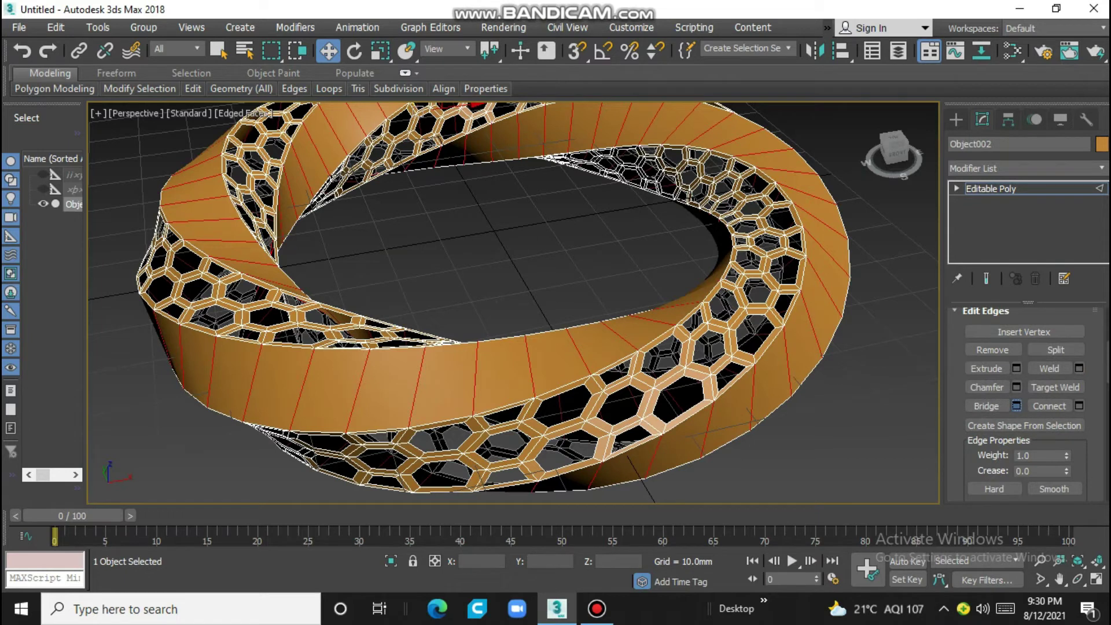
Step: Connect the ring edges with 3 segments pinched to 89
click(1016, 406)
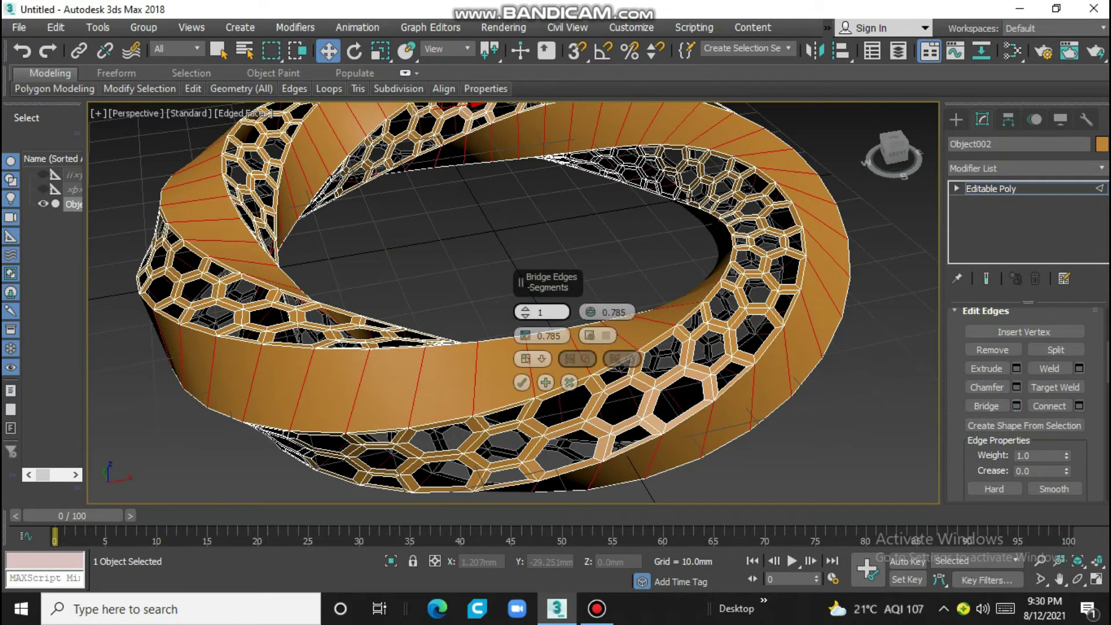
click(569, 382)
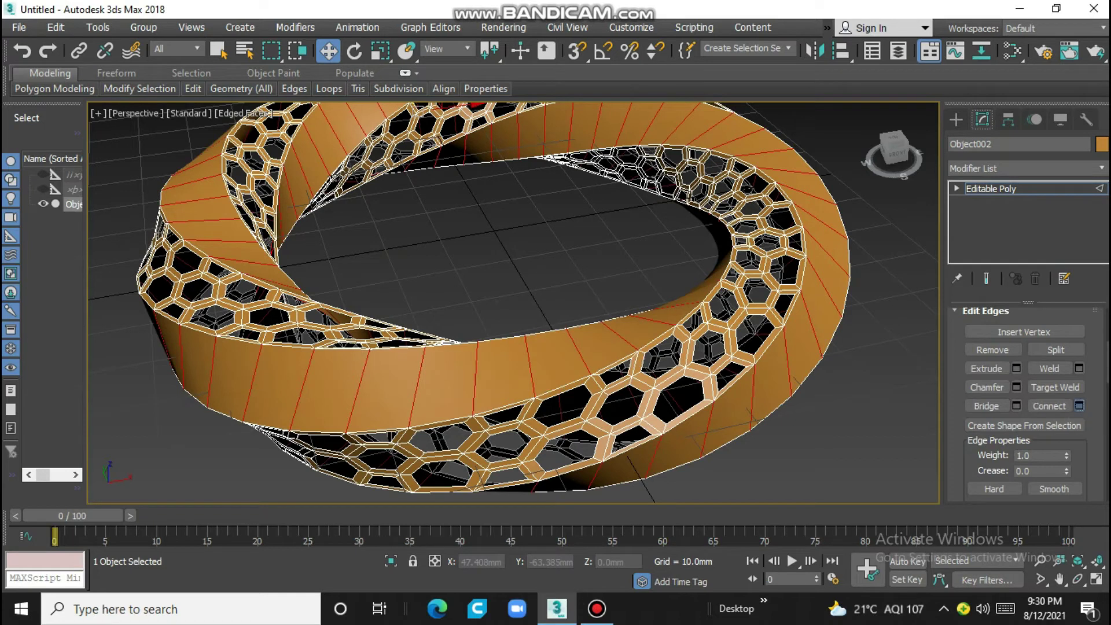
click(1079, 406)
click(525, 309)
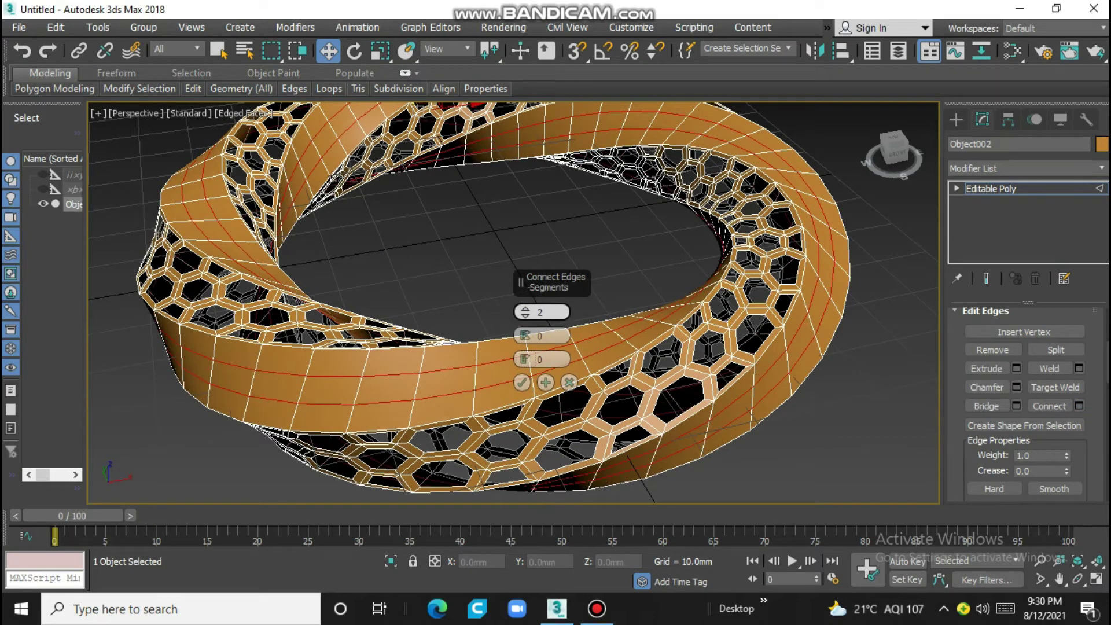
mouse_move(524, 335)
mouse_down()
mouse_move(525, 312)
mouse_move(525, 333)
mouse_up()
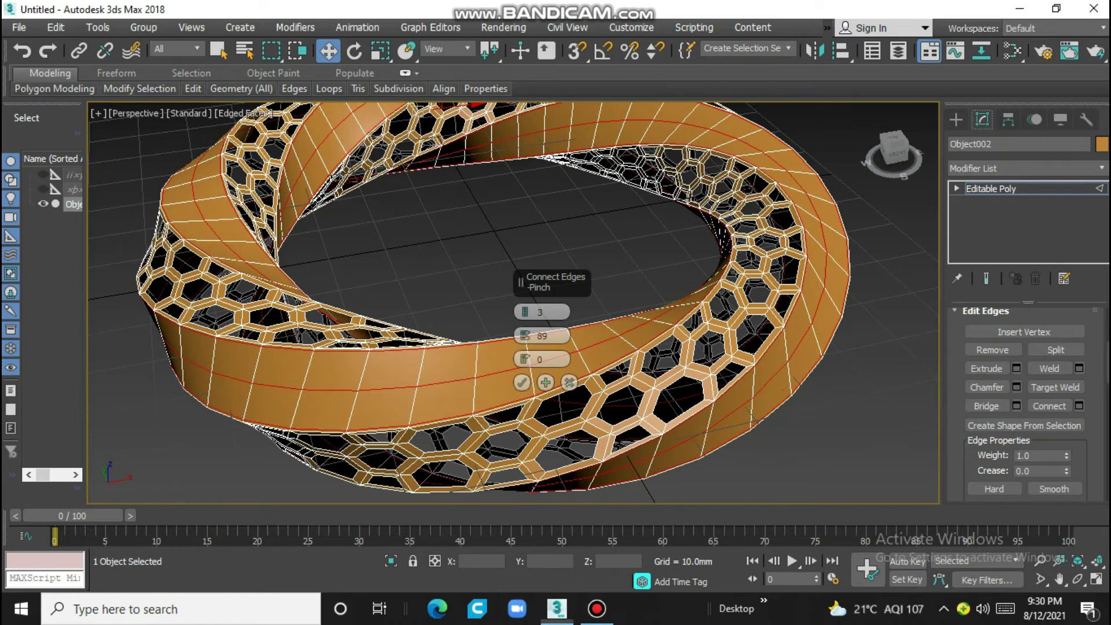
Step: Commit the connecting loops and add TurboSmooth with 2 iterations
click(522, 382)
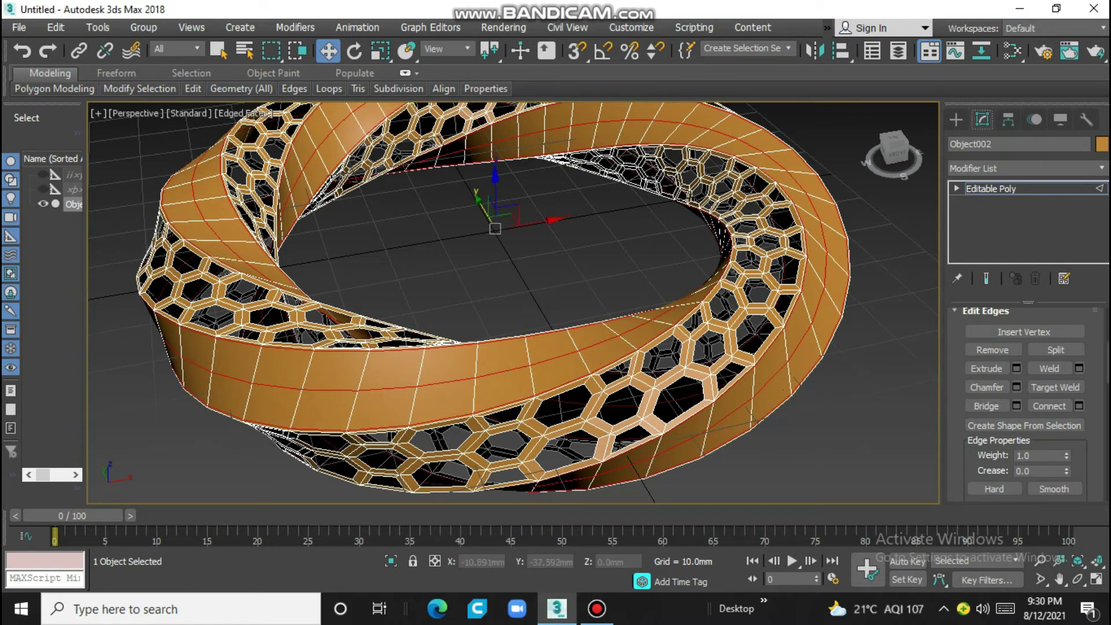
scroll(521, 382, down, 3)
click(1024, 167)
scroll(1021, 376, down, 5)
scroll(1021, 309, down, 15)
scroll(1021, 308, down, 10)
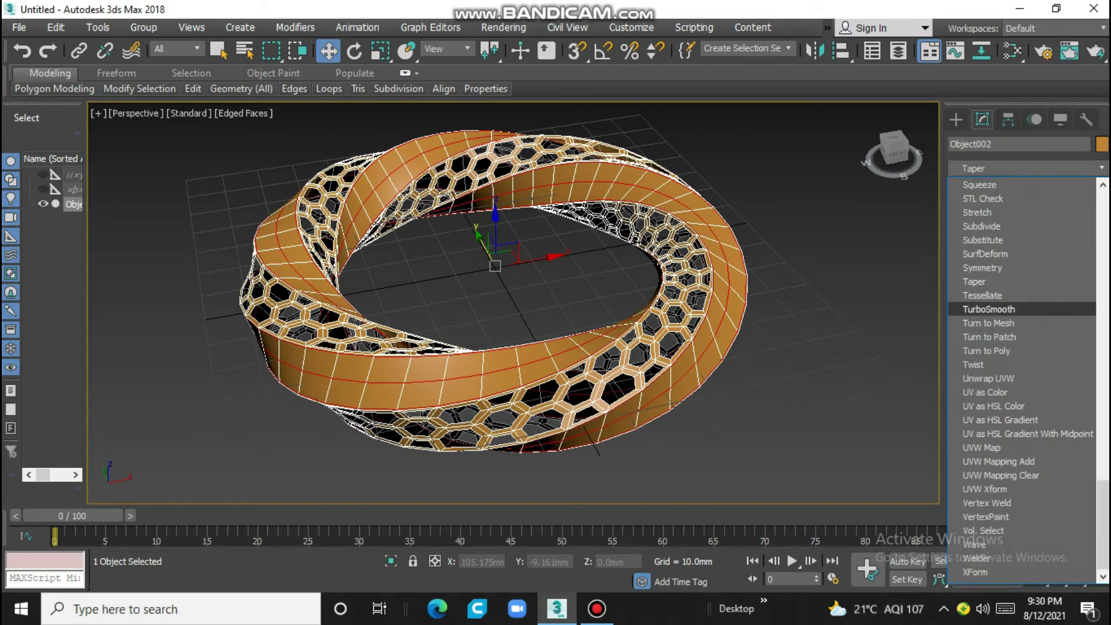
click(988, 309)
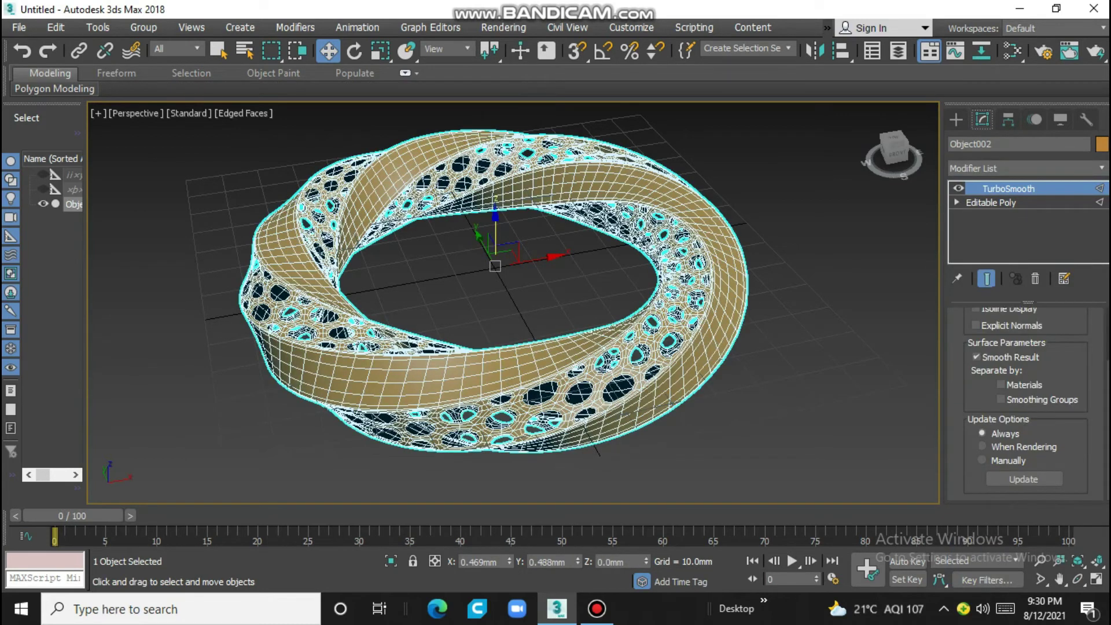
scroll(1024, 377, up, 3)
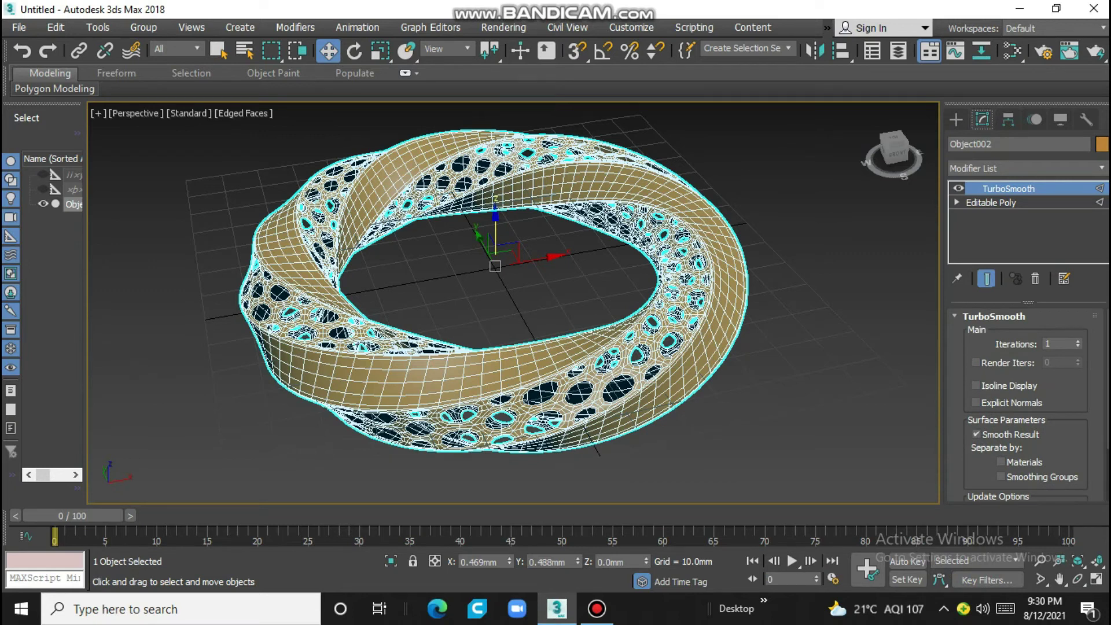
click(1078, 341)
Step: Hide edged faces with F4, then reselect and frame the smoothed ring
click(956, 119)
key(ctrl+d)
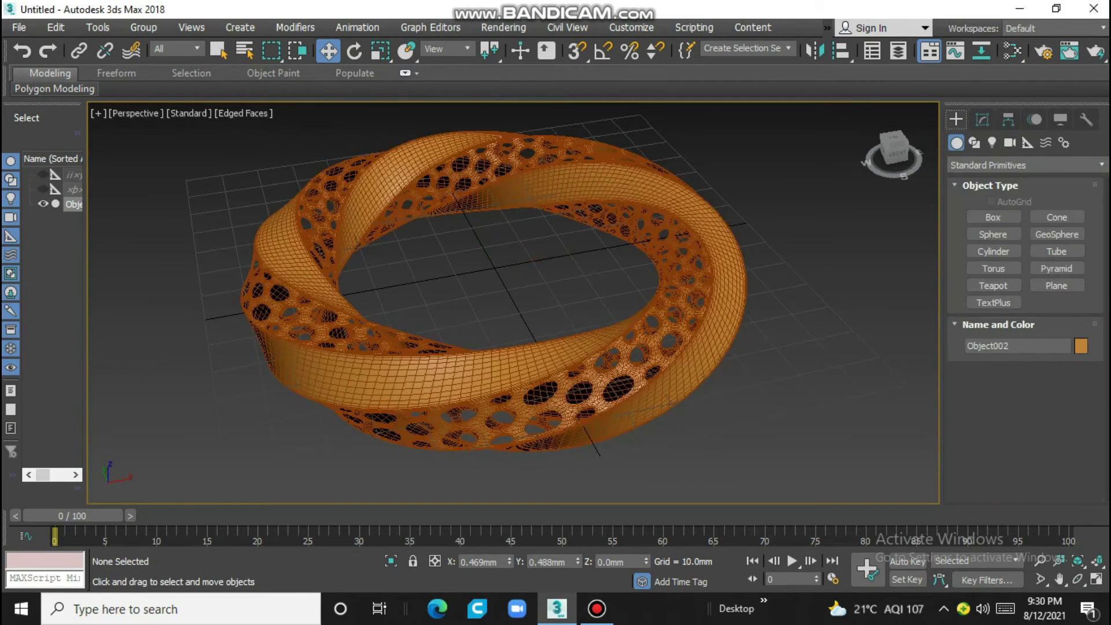
key(F4)
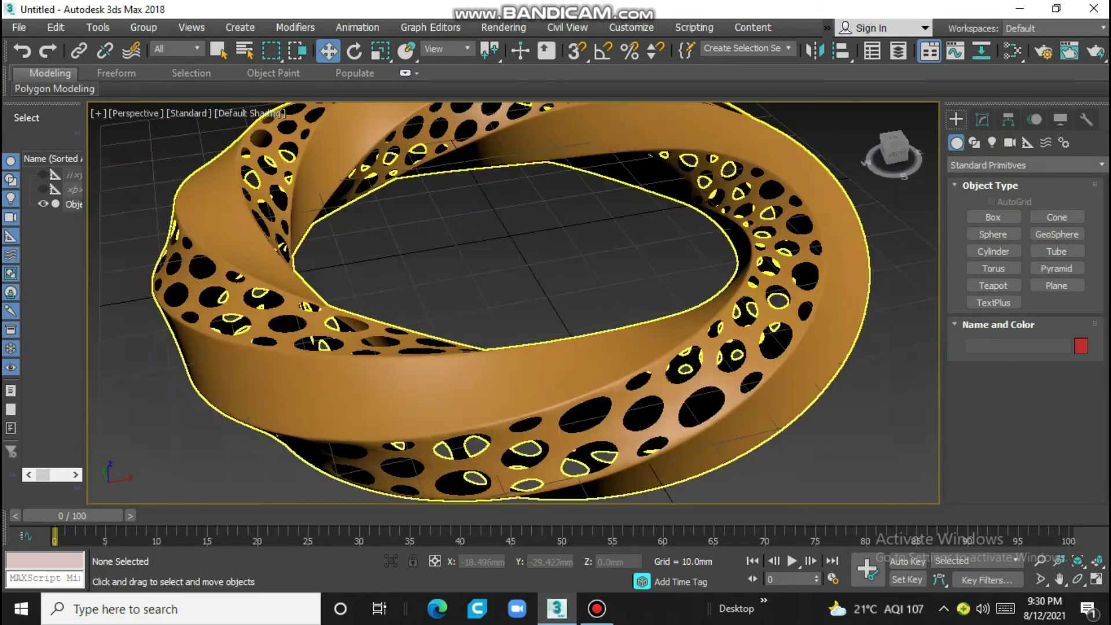
mouse_move(463, 324)
alt+middle_down()
mouse_move(486, 304)
mouse_move(434, 222)
alt+middle_up()
key(ctrl+a)
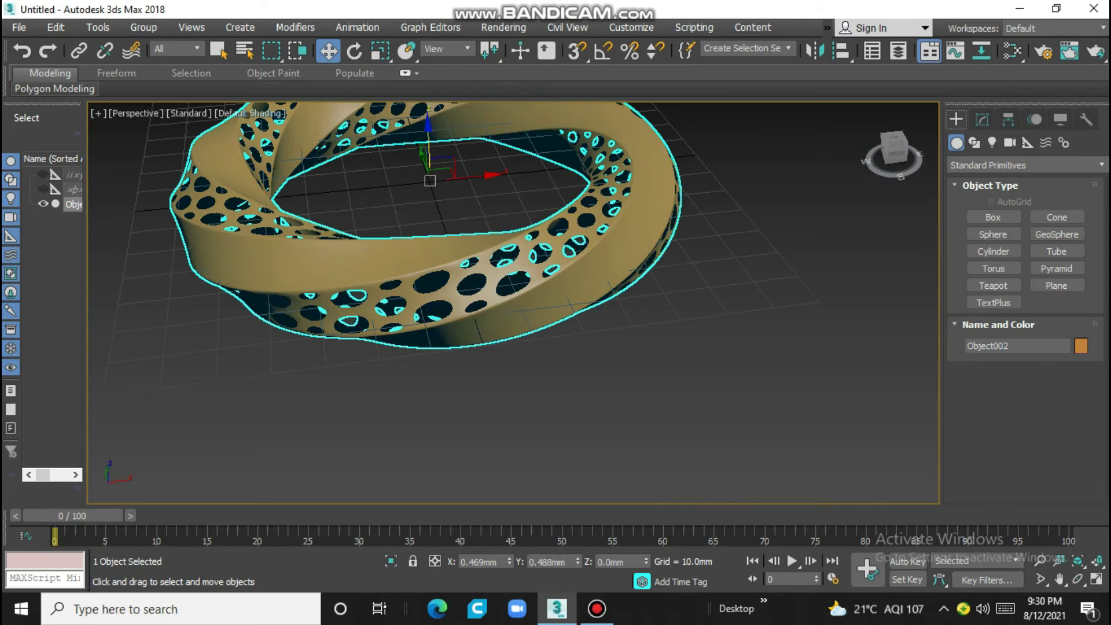
key(z)
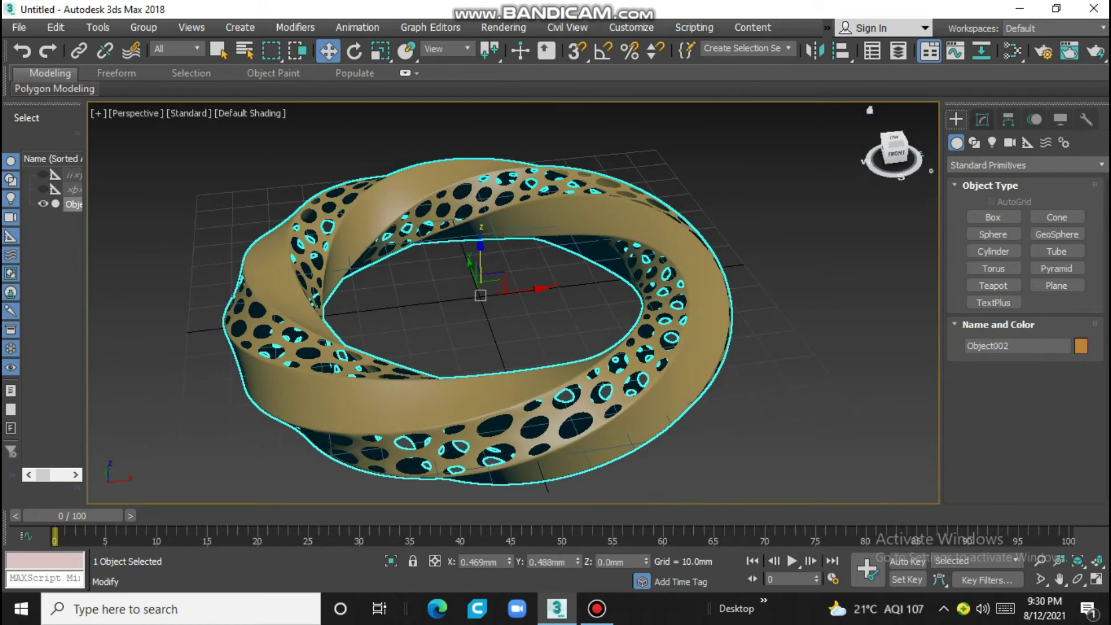
key(ctrl+t)
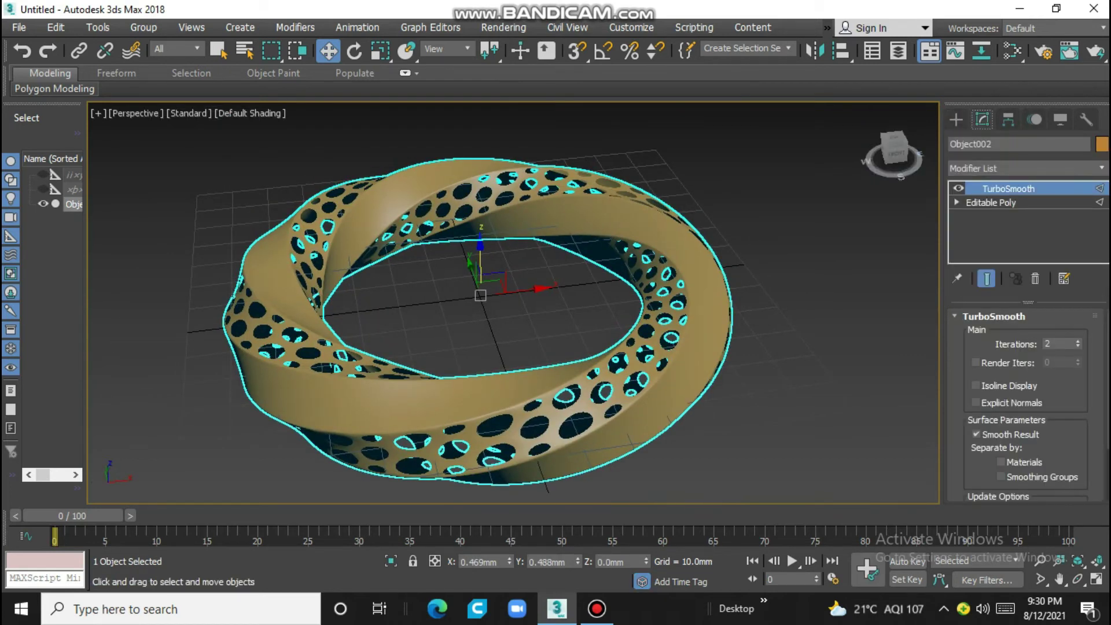
click(1024, 168)
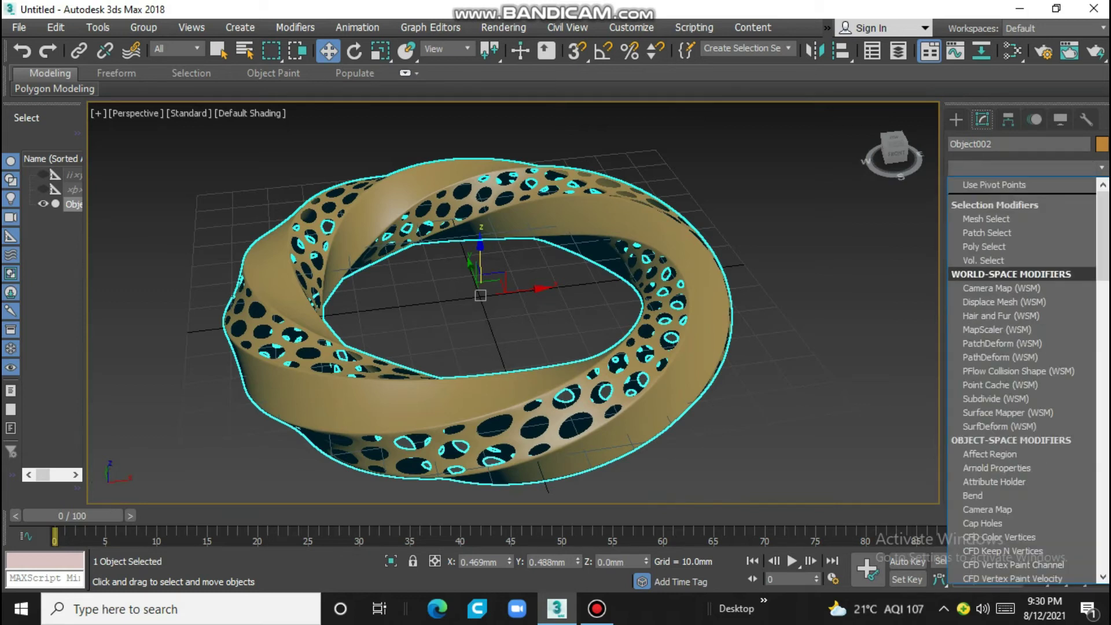
Step: Add a Shell modifier with 0.0mm outer and 2.0mm inner amount
scroll(1021, 376, down, 5)
scroll(1021, 376, down, 3)
scroll(1021, 376, down, 2)
scroll(1021, 376, down, 3)
scroll(1021, 376, down, 5)
scroll(1021, 376, down, 8)
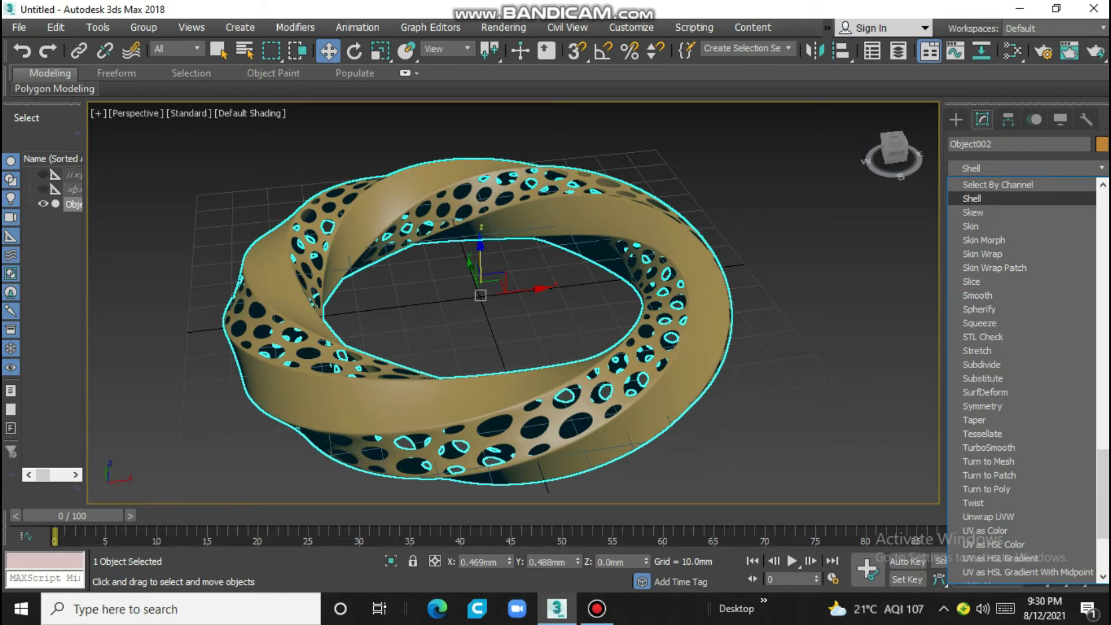
key(Return)
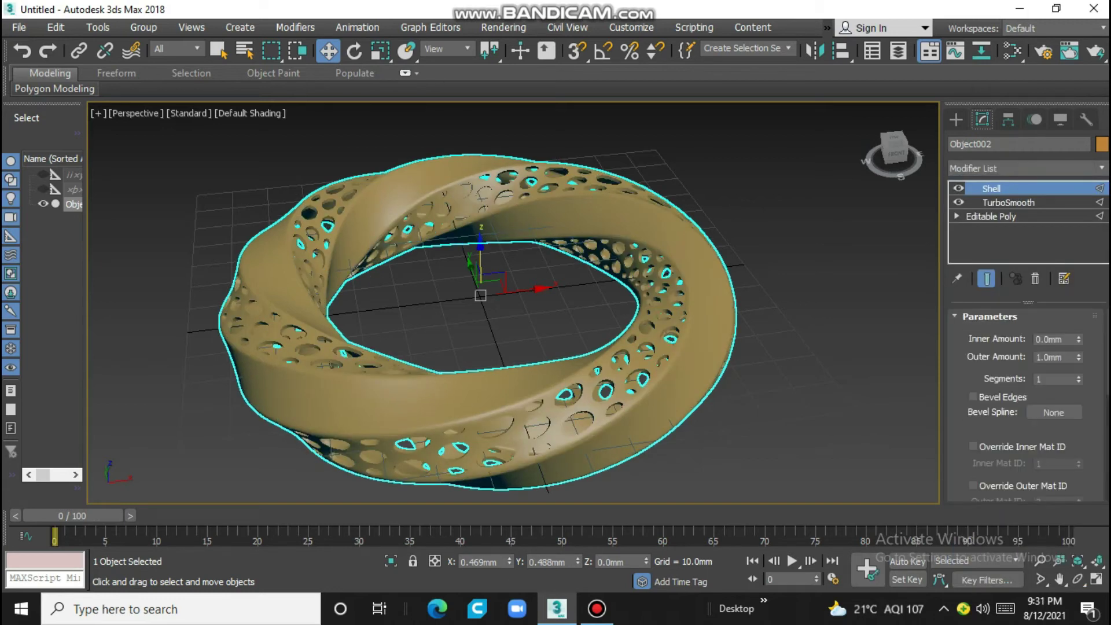
right_click(1078, 357)
text(2)
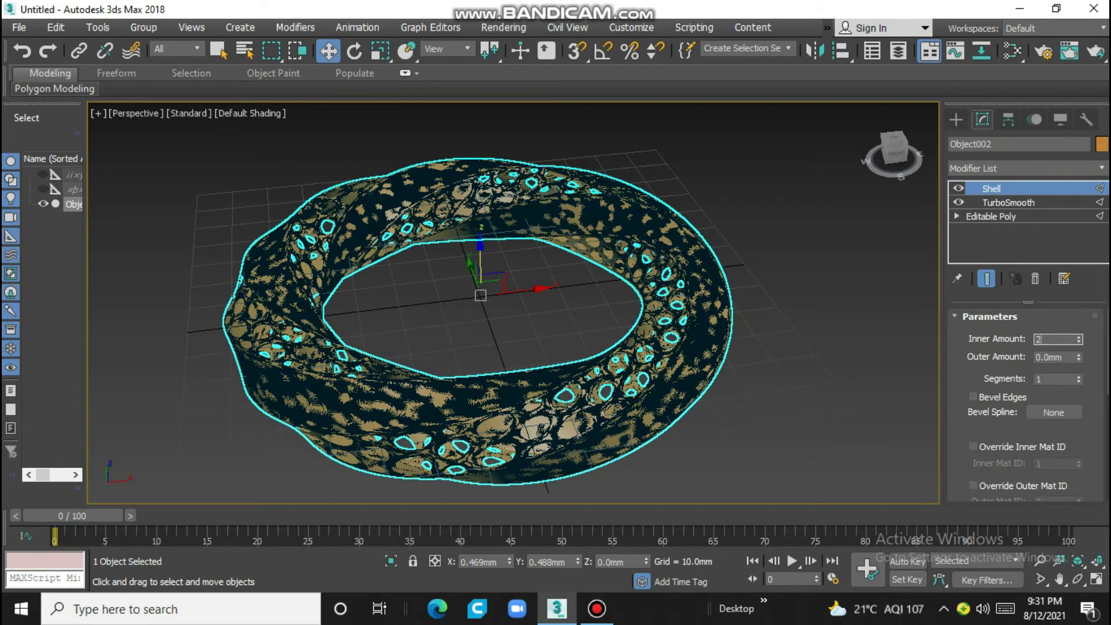
key(Return)
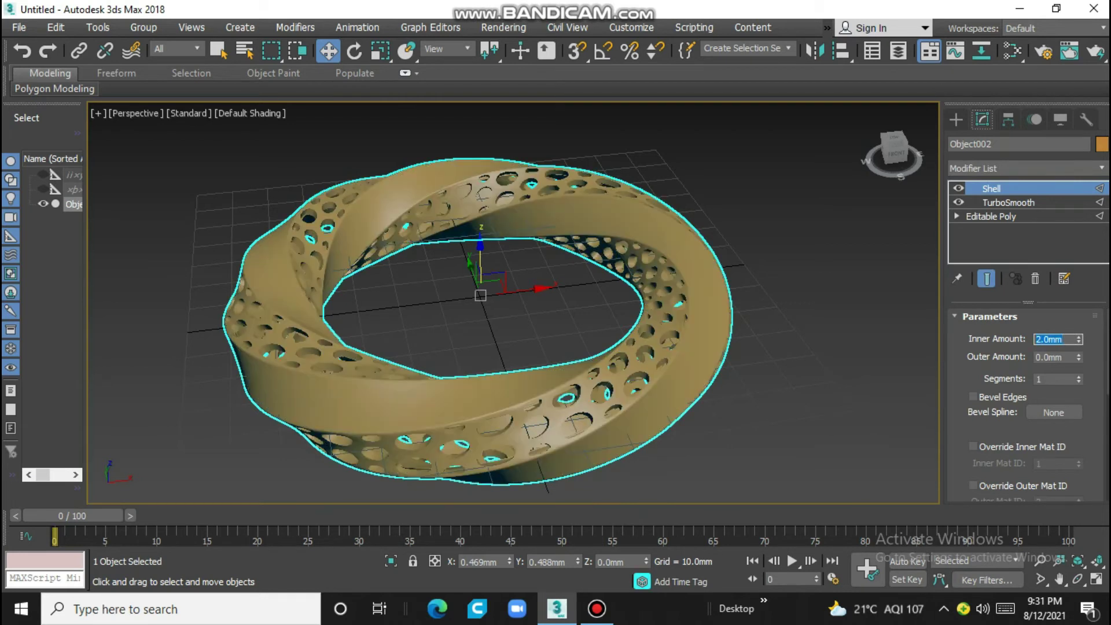
scroll(428, 358, up, 3)
scroll(427, 358, down, 5)
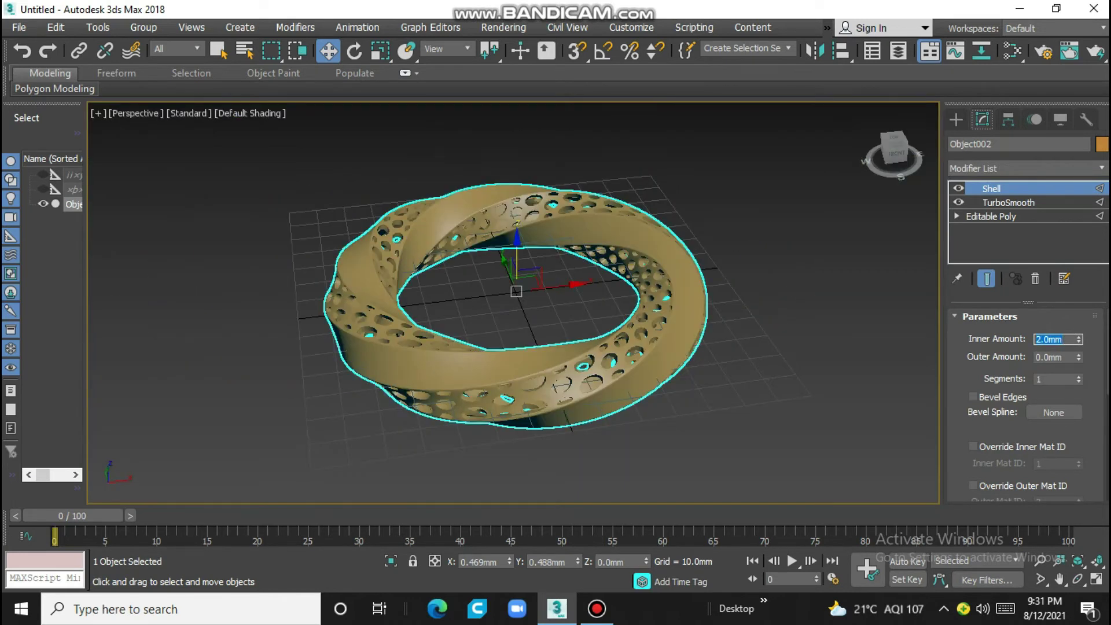
mouse_move(894, 151)
mouse_down()
mouse_move(894, 174)
mouse_move(894, 139)
mouse_up()
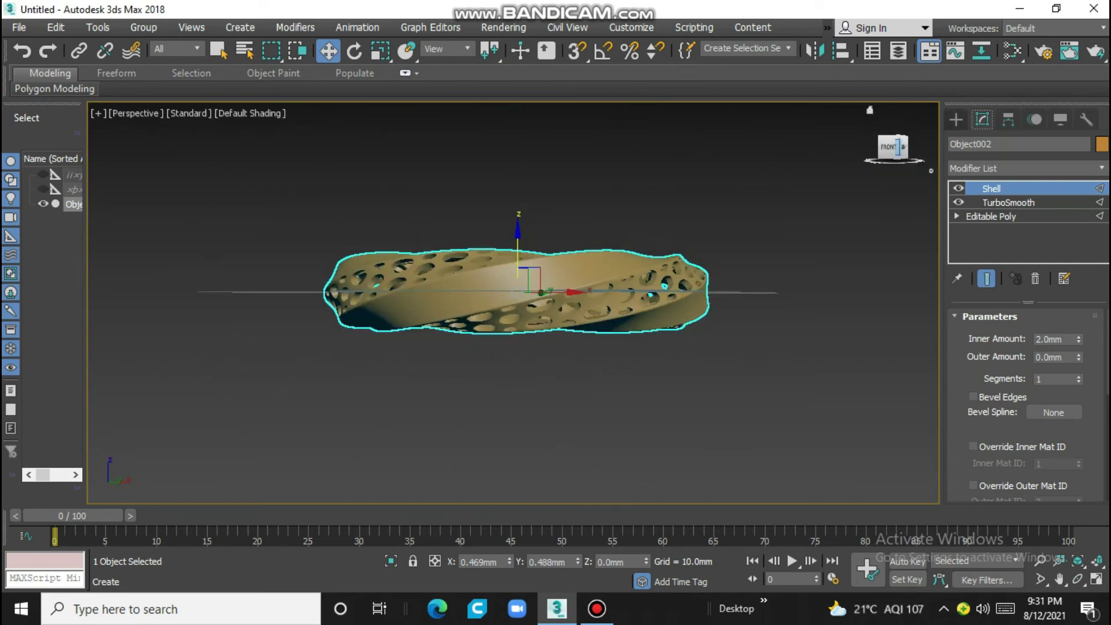
click(956, 119)
drag(894, 147, 894, 168)
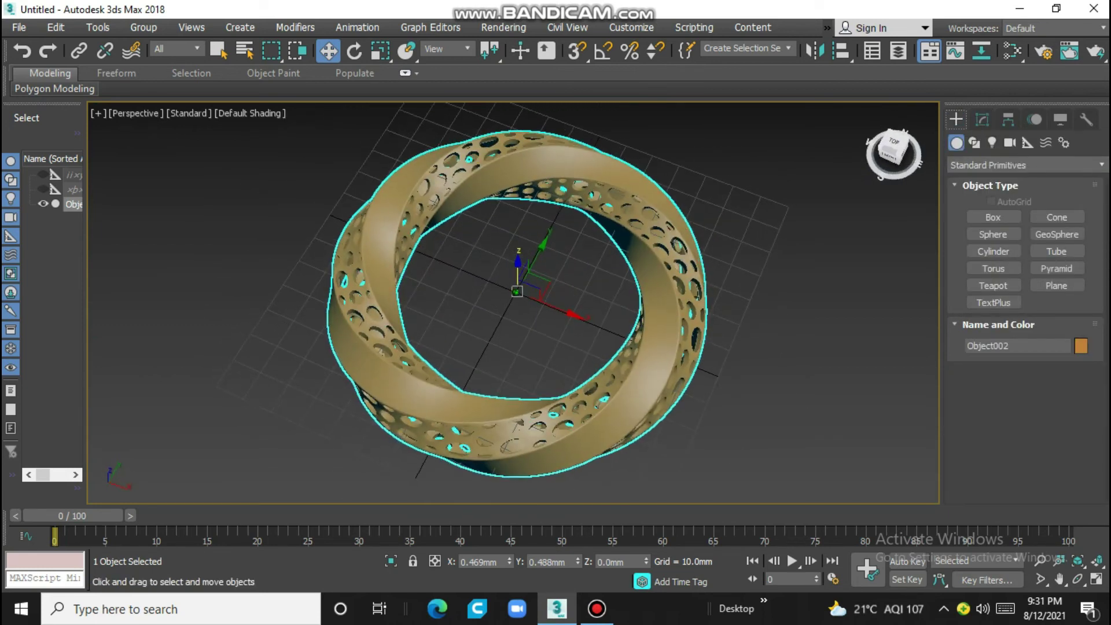
scroll(581, 278, up, 1)
scroll(582, 278, up, 3)
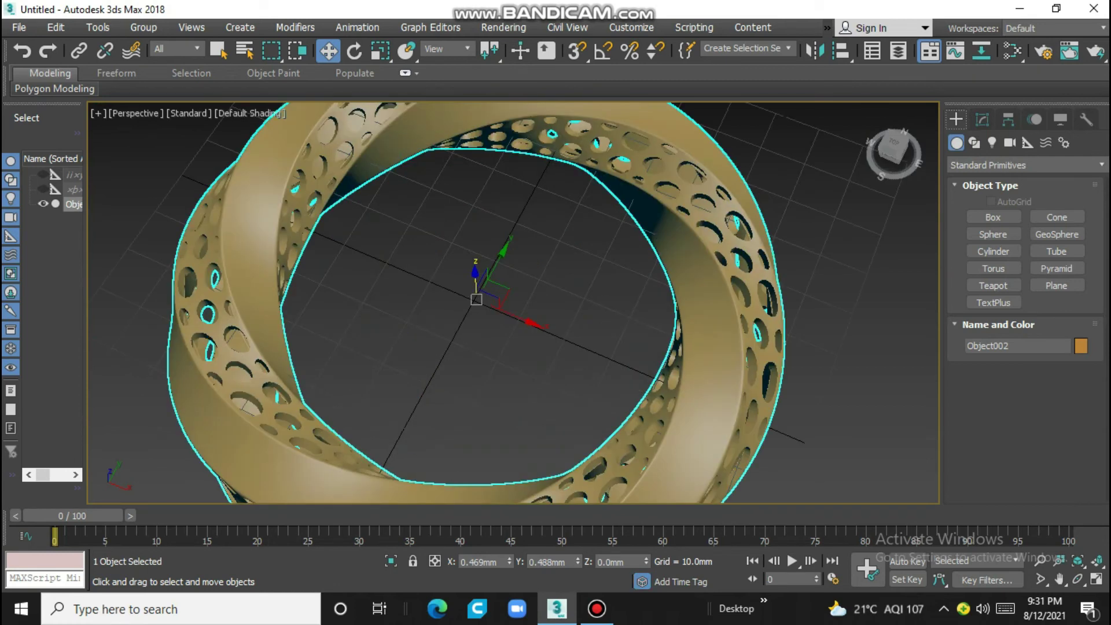
scroll(590, 276, down, 3)
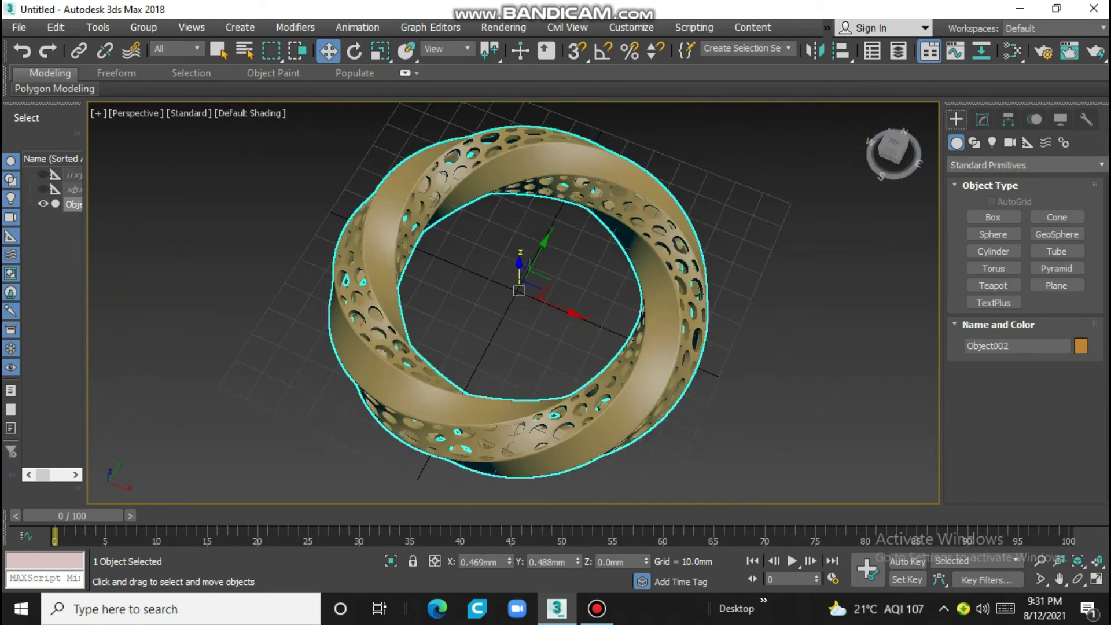
click(982, 119)
Step: Collapse the ring's modifier stack into a single mesh and confirm
right_click(983, 188)
click(943, 353)
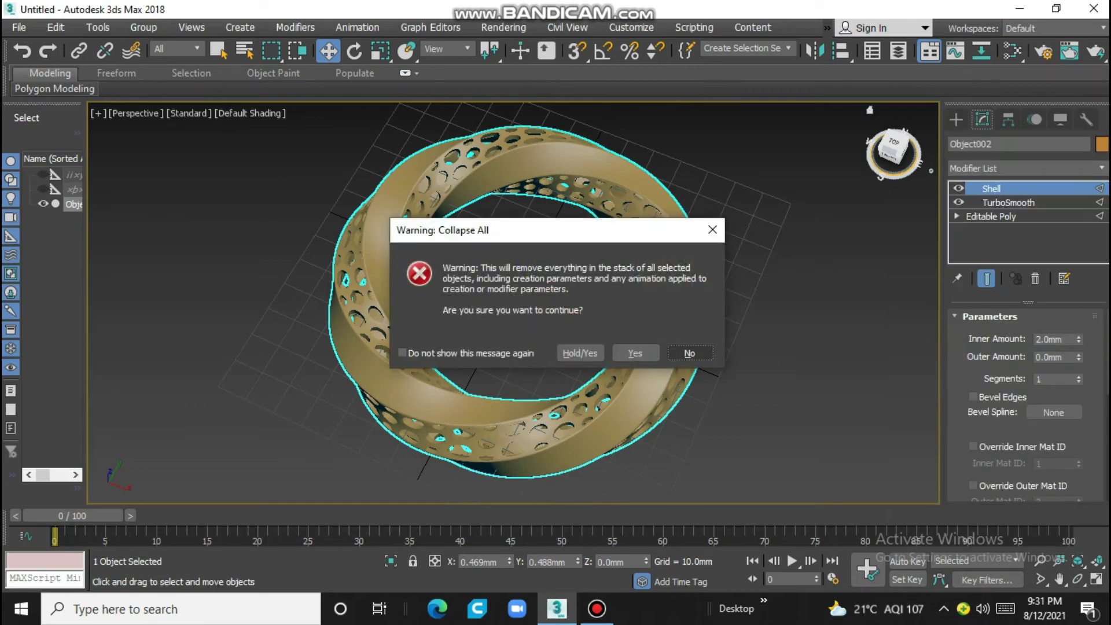
click(634, 353)
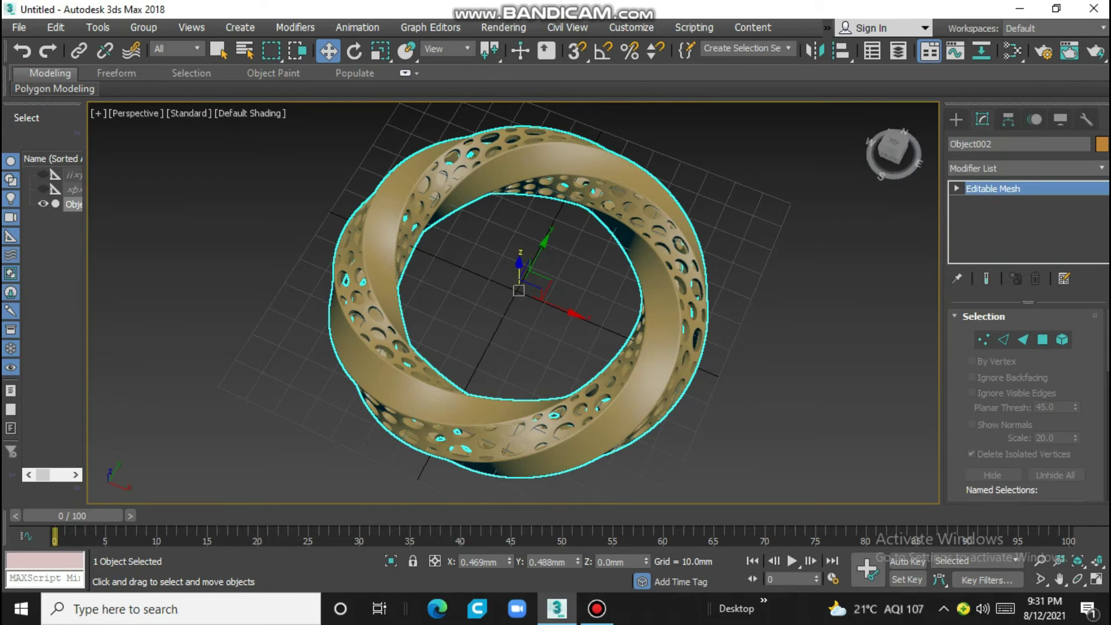
Step: Convert the collapsed mesh to Editable Poly and view it from a lower angle
right_click(984, 188)
click(992, 310)
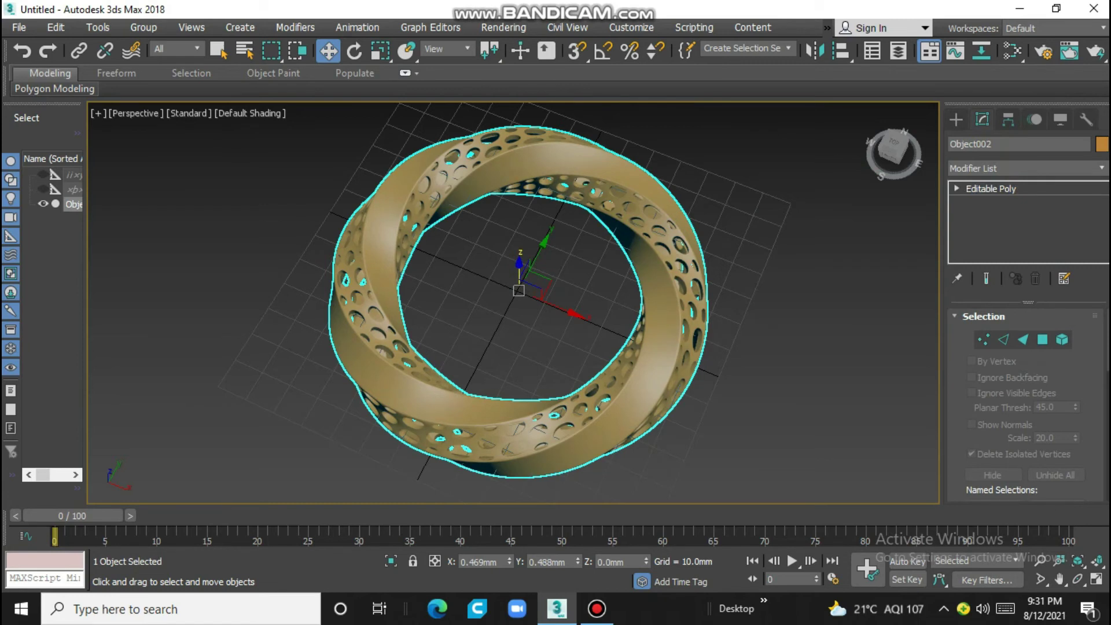
click(991, 188)
alt+middle_drag(520, 261, 521, 203)
scroll(520, 289, up, 3)
key(F4)
key(F4)
key(F4)
key(F4)
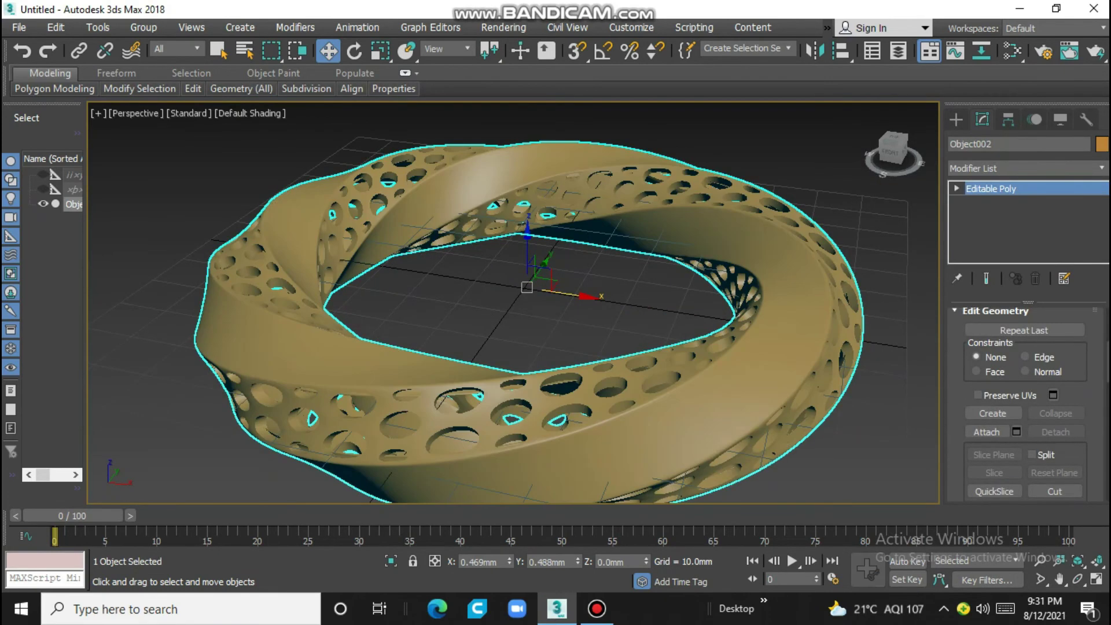
Step: Deselect the ring and zoom in on it in the Top view
scroll(514, 302, down, 5)
key(ctrl+d)
key(t)
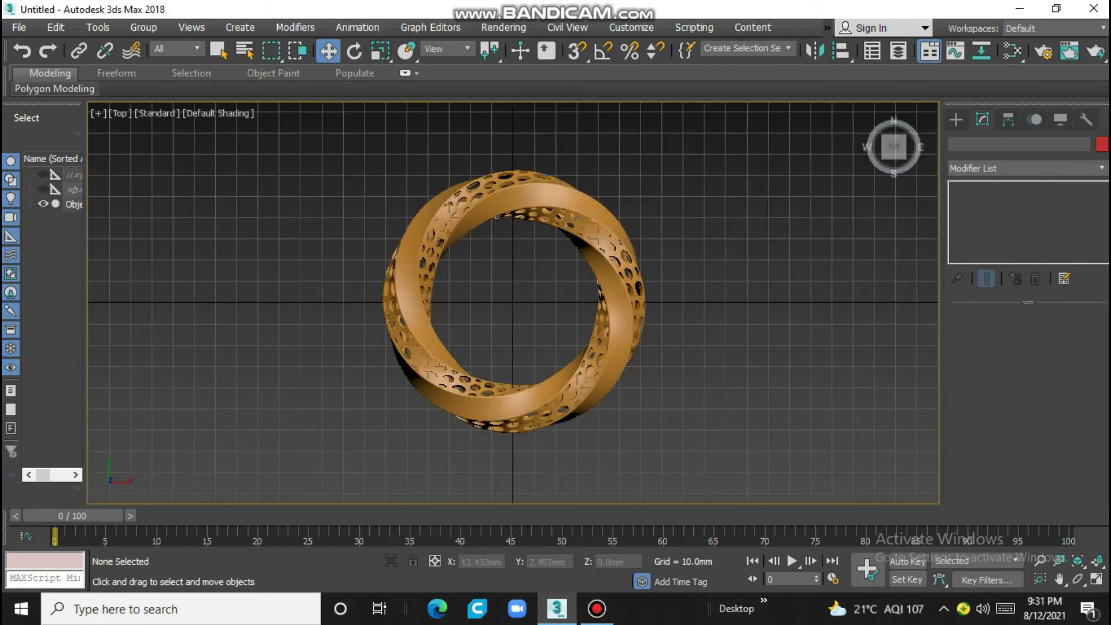
scroll(513, 303, up, 3)
scroll(513, 303, up, 2)
scroll(636, 289, down, 1)
scroll(636, 289, down, 3)
scroll(636, 289, up, 4)
scroll(636, 289, down, 3)
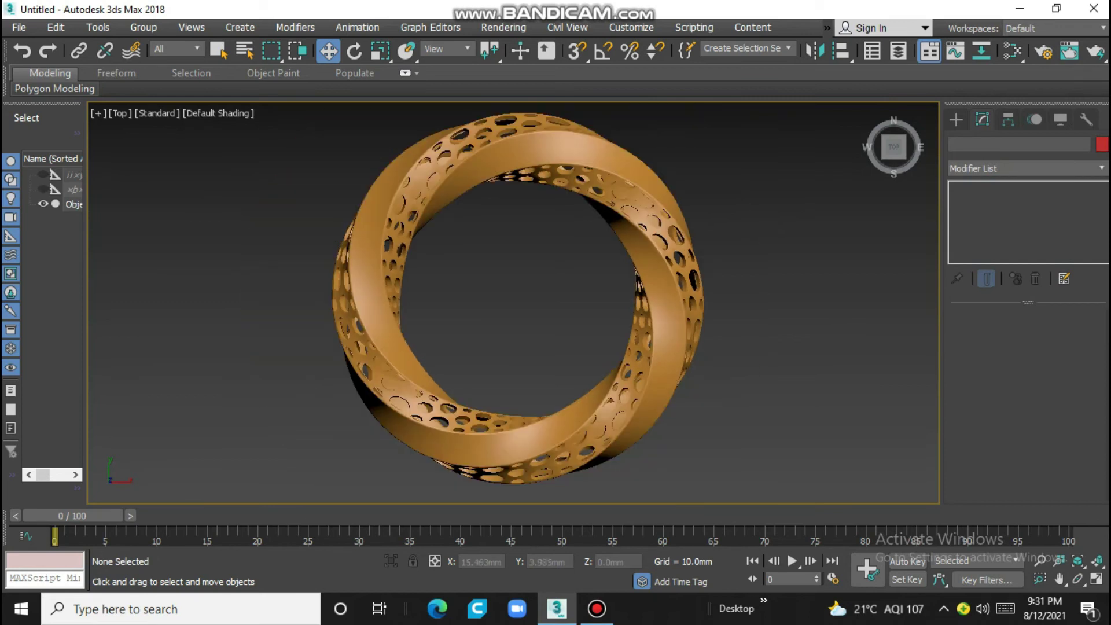
Step: Return to Perspective view, tilting and recentring the ring
key(p)
scroll(532, 295, down, 2)
scroll(532, 295, up, 2)
alt+middle_drag(542, 370, 542, 318)
middle_drag(521, 289, 507, 303)
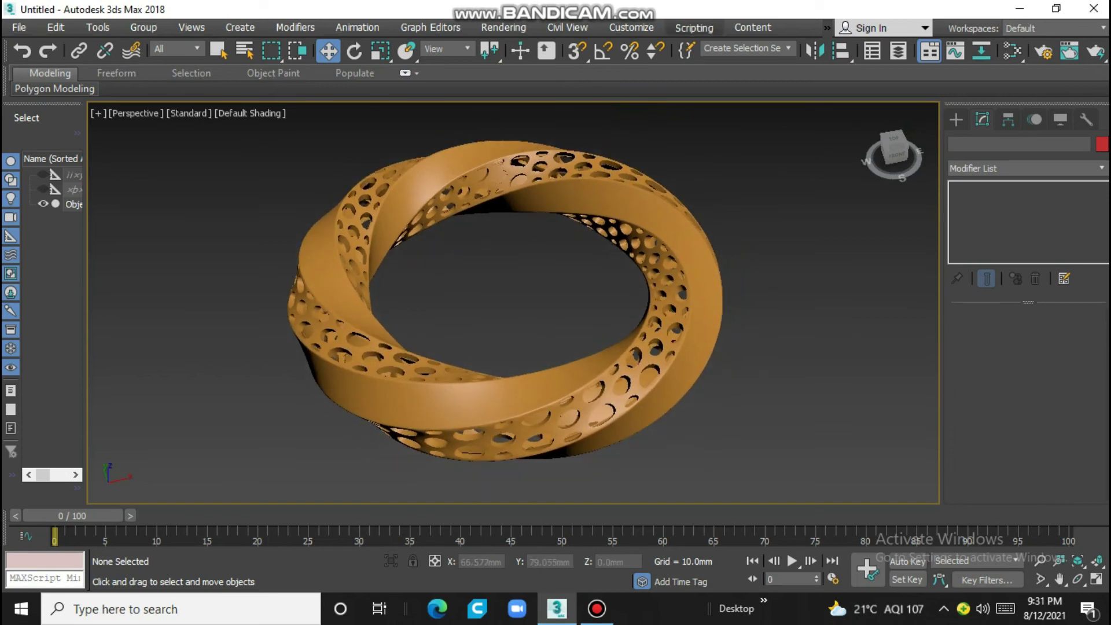
middle_drag(507, 303, 525, 307)
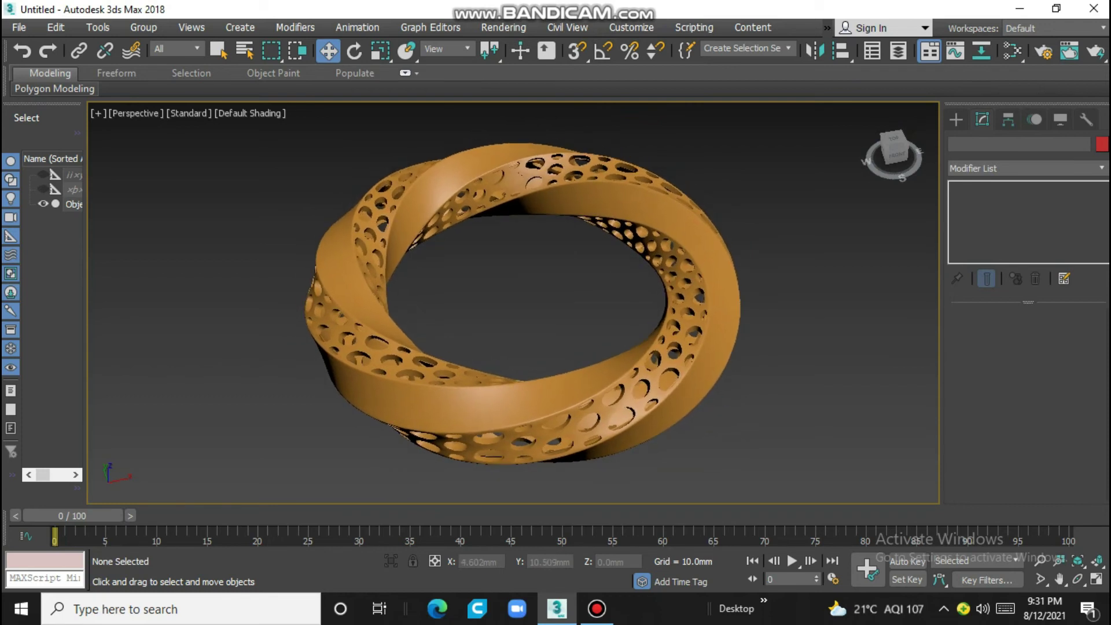
click(503, 27)
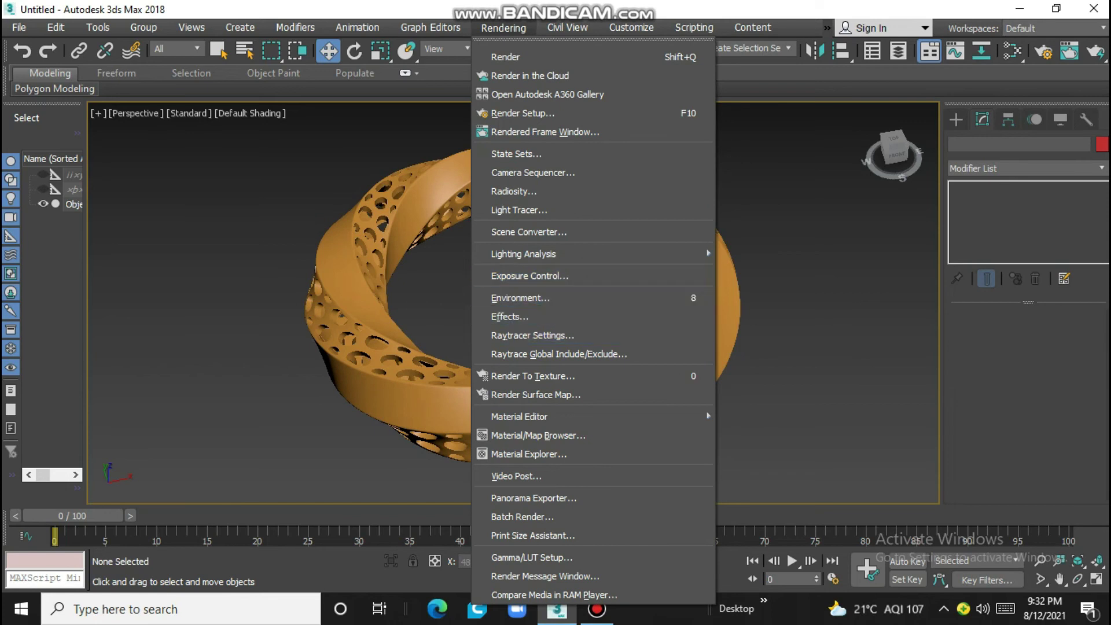
Step: Set the Environment background colour to white (255, 255, 255) and close the dialog
click(520, 297)
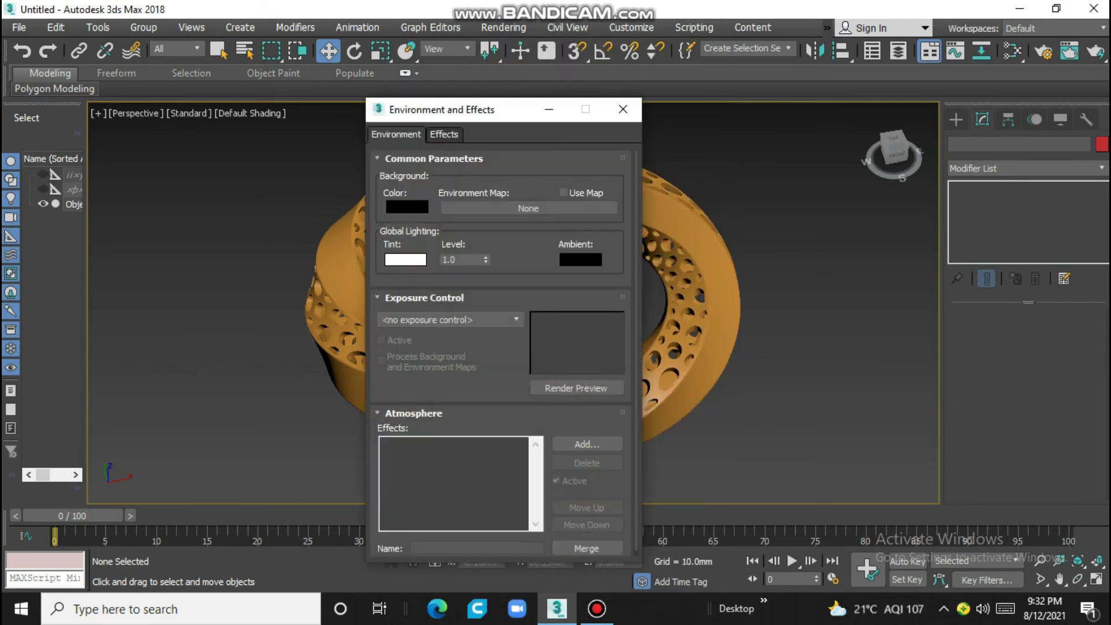
click(406, 207)
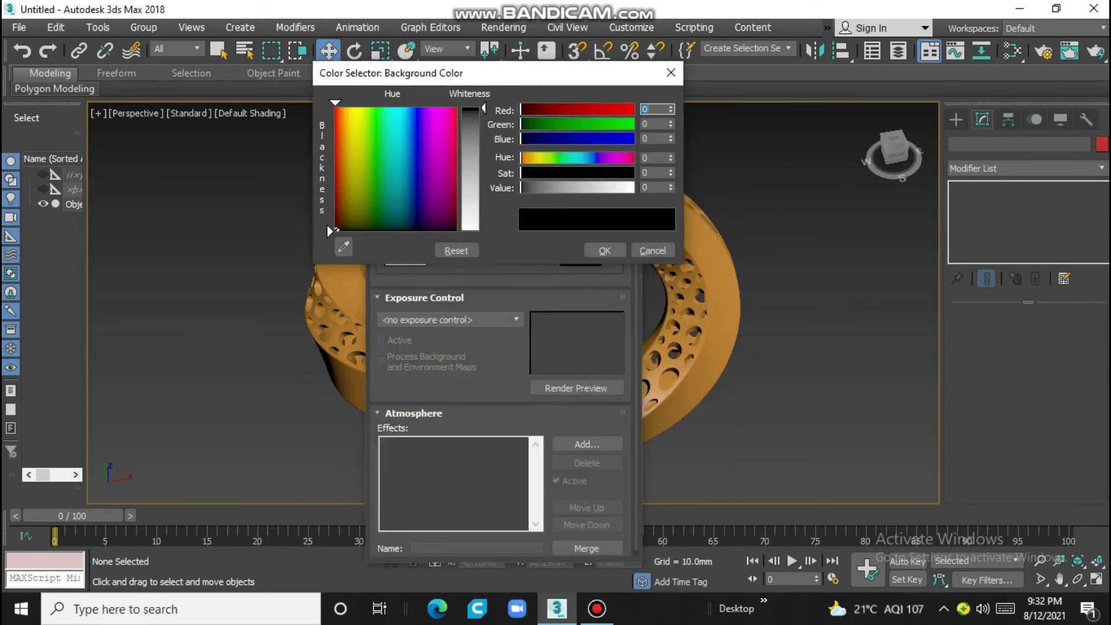
drag(484, 108, 483, 231)
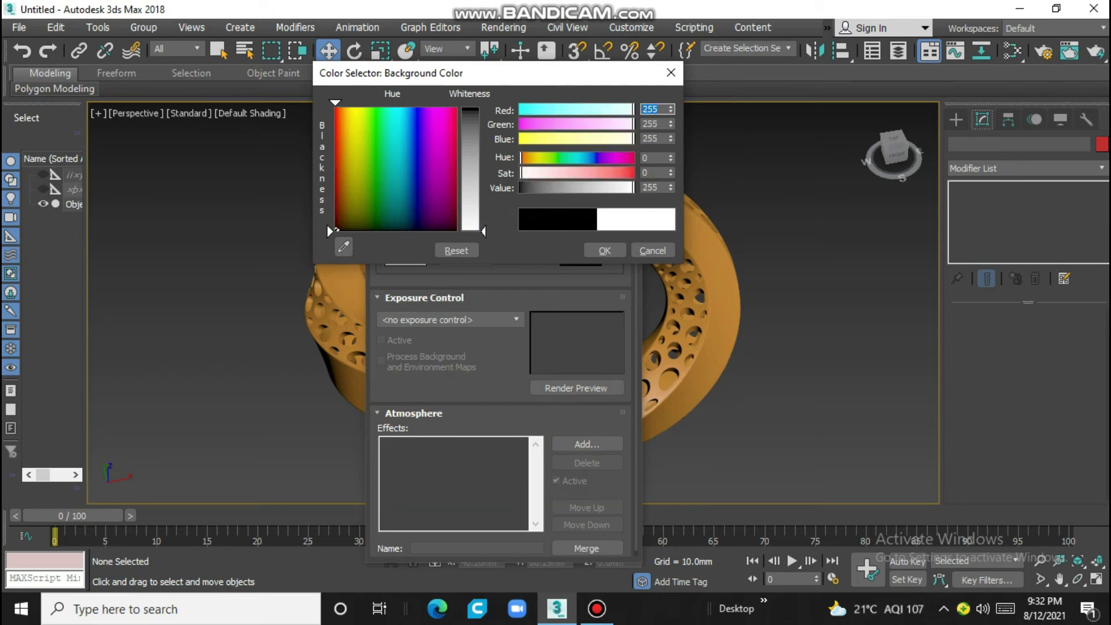
key(Return)
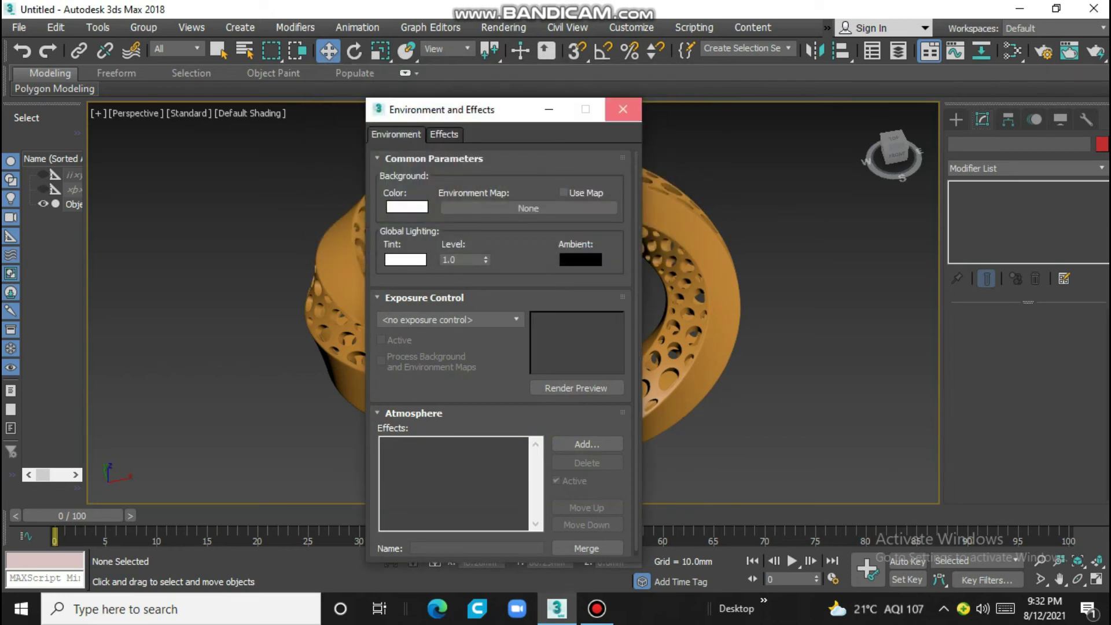
click(622, 109)
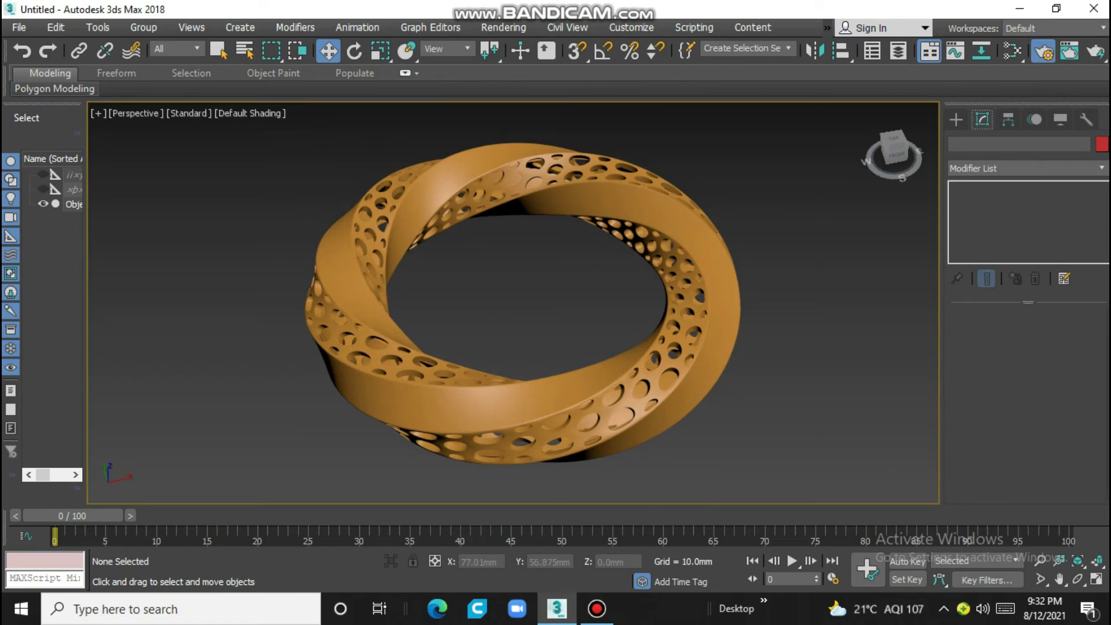
Step: Set the render output size to 1600 × 900 and render the perspective view
click(1043, 51)
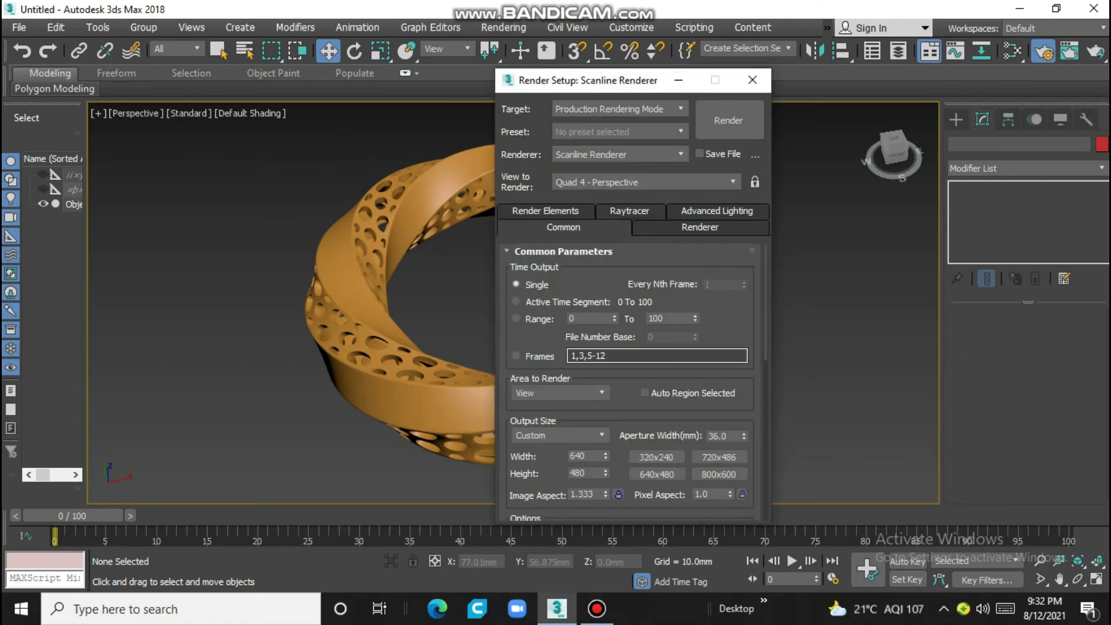
double_click(577, 455)
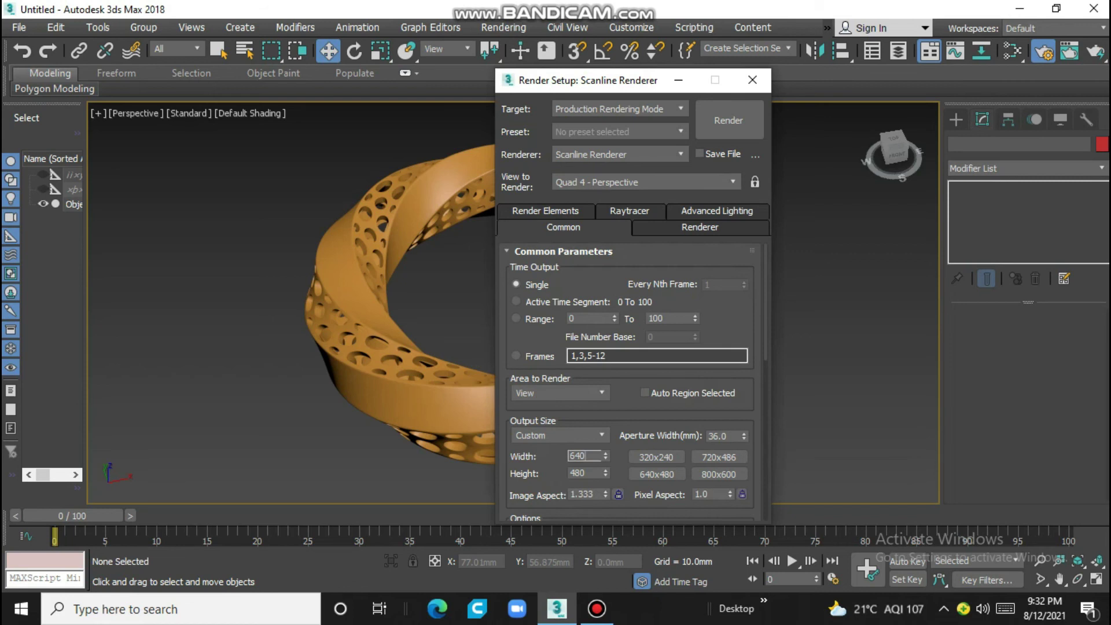
text(1600)
key(Tab)
text(900)
key(Return)
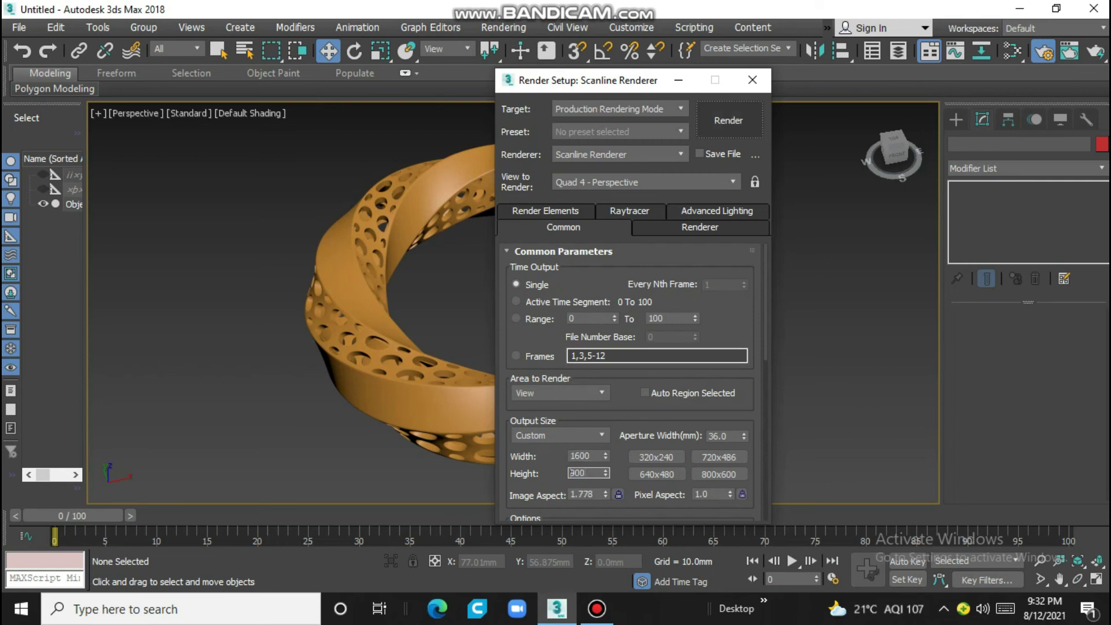
key(Return)
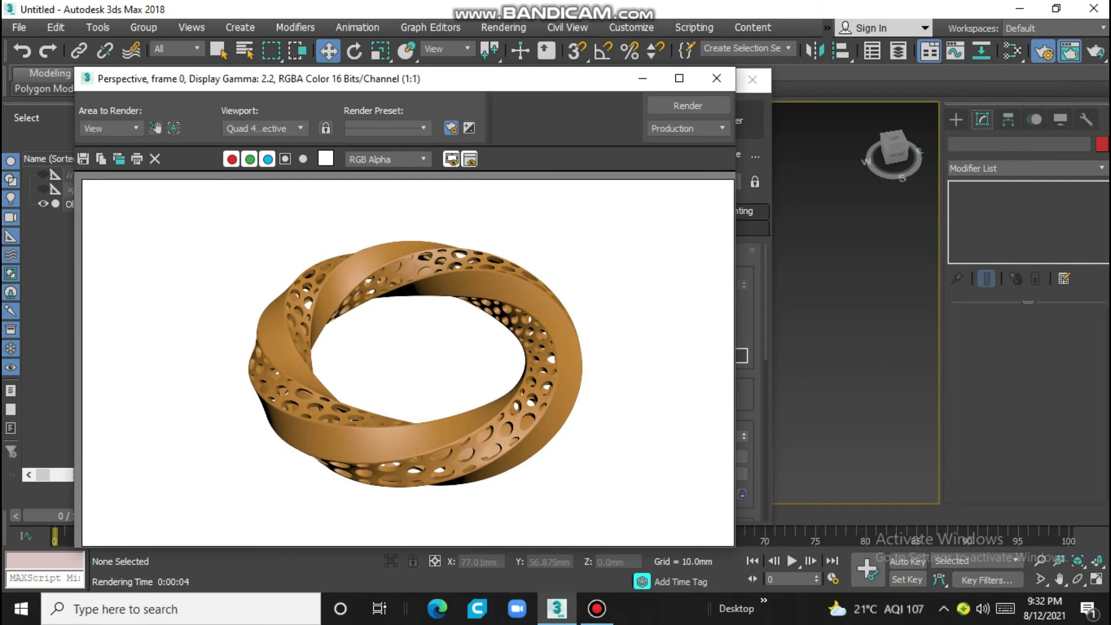
Step: Zoom the frame buffer in and out to inspect the rendered ring, then bring up Save Image
scroll(399, 411, up, 2)
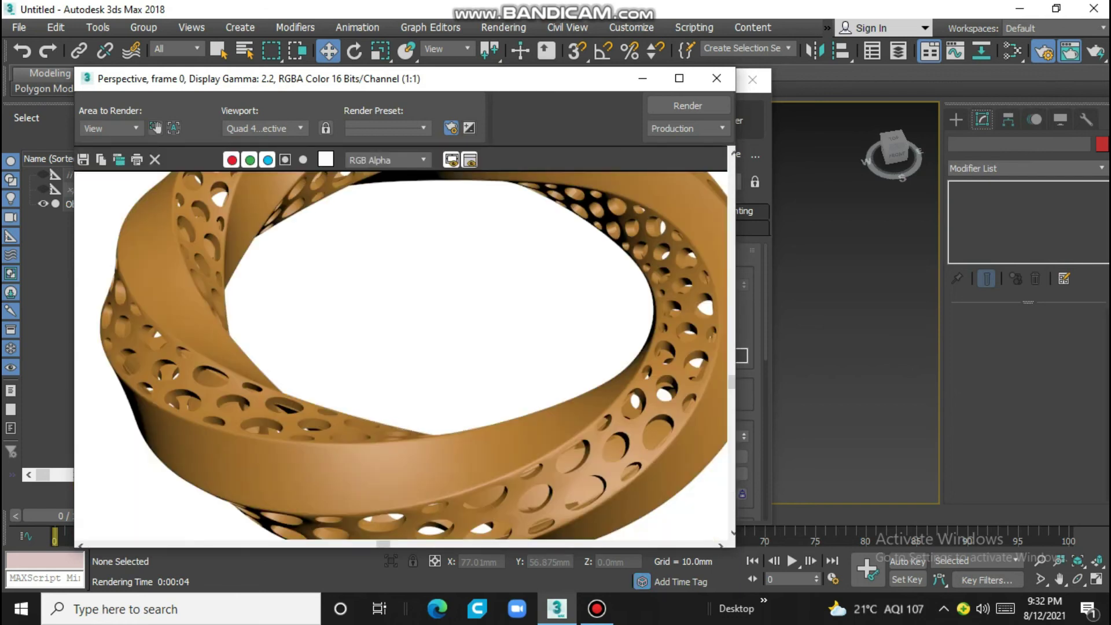
scroll(399, 353, down, 2)
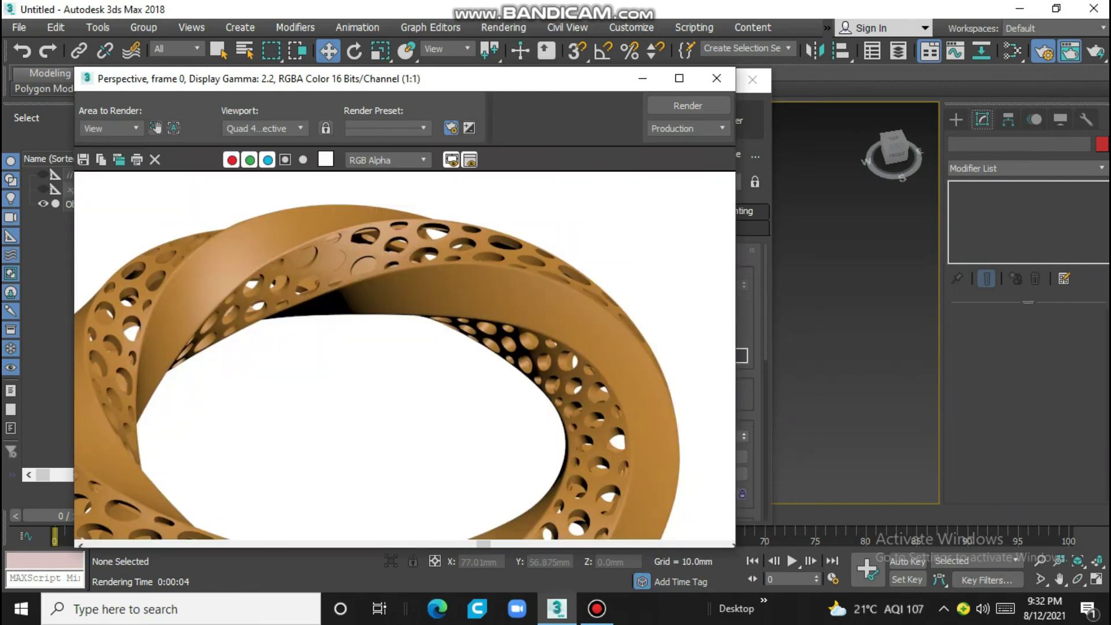
scroll(405, 359, down, 1)
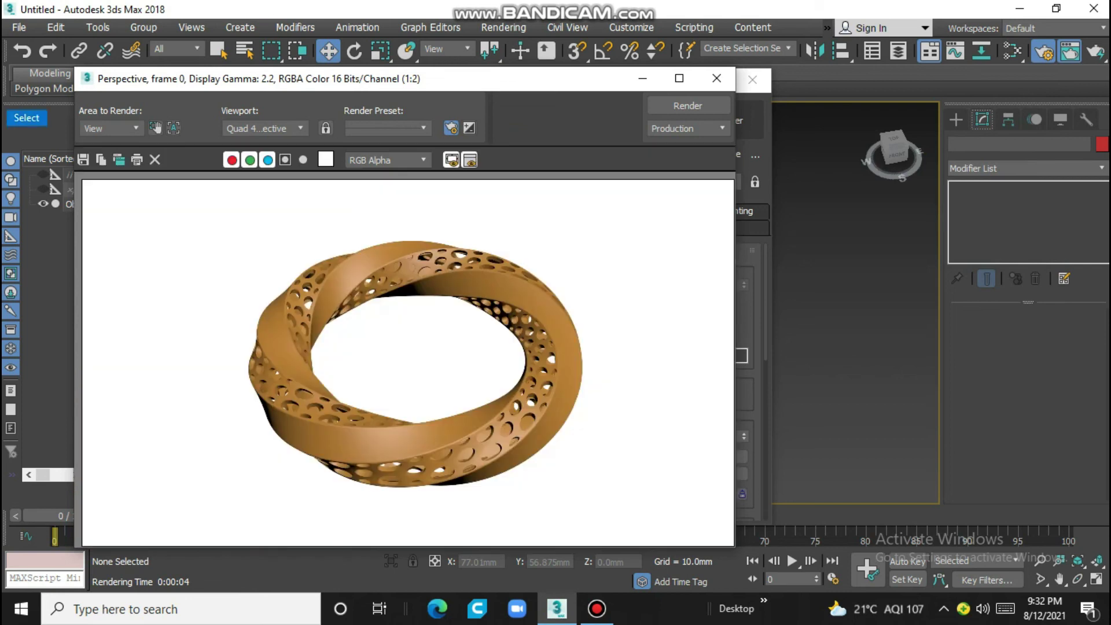
click(84, 160)
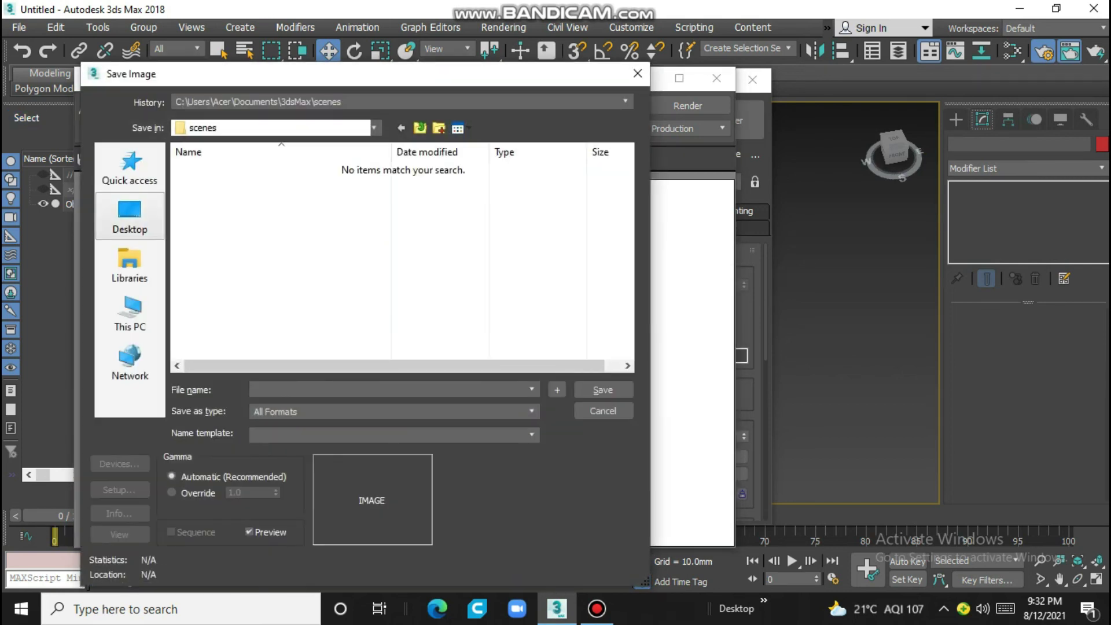
Step: Target the Desktop's A NEW WORK folder and name the image 'PA RING'
click(129, 216)
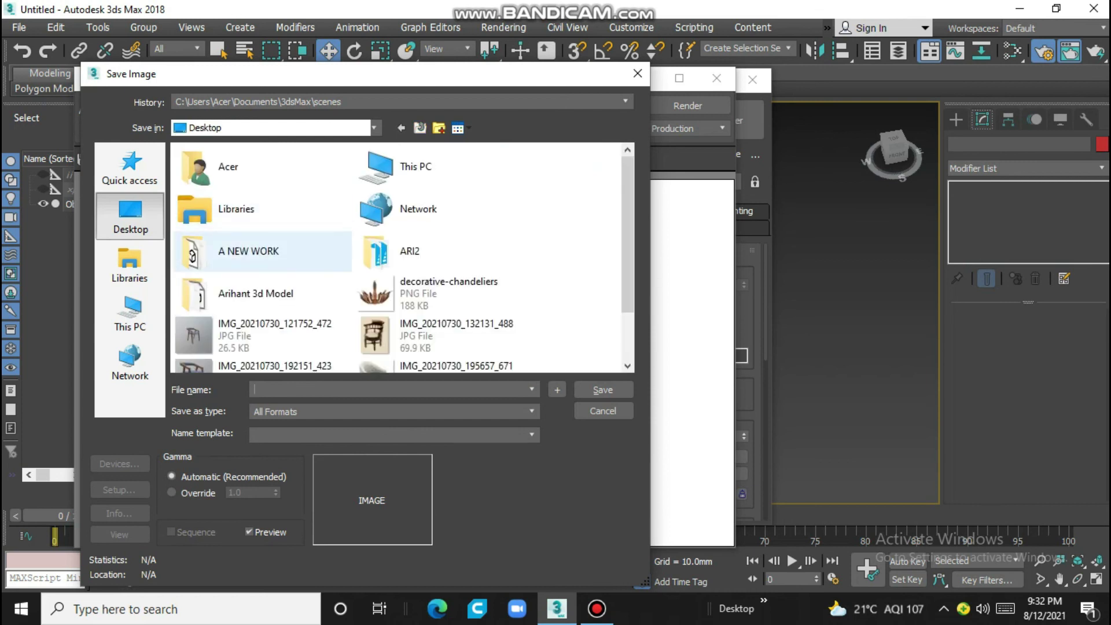
double_click(249, 251)
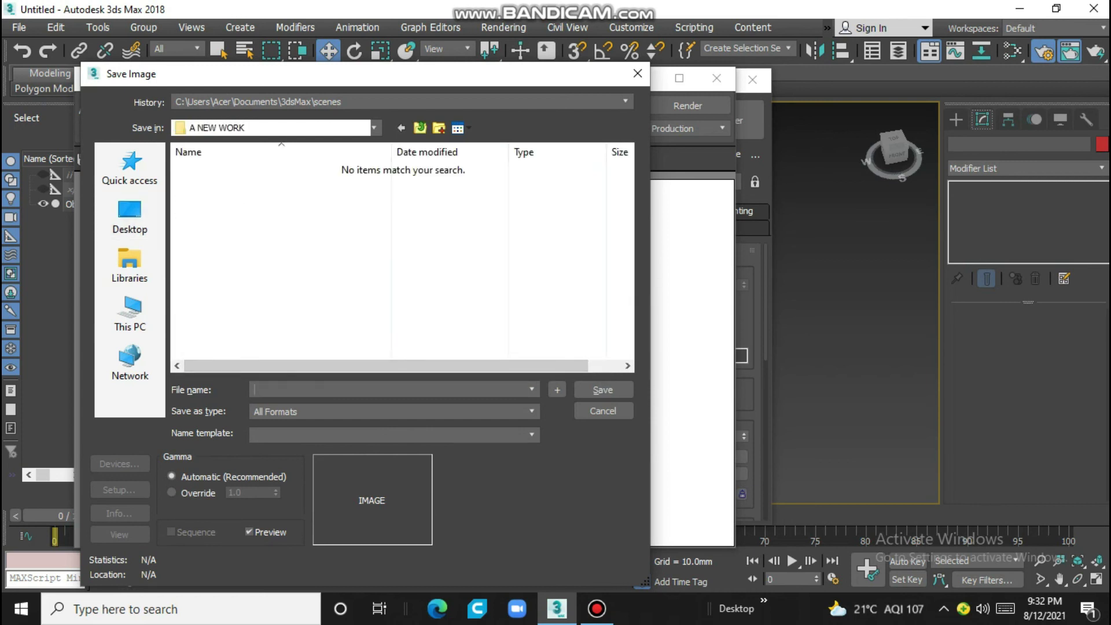
text(PA RING)
Step: Save the render as a JPEG at quality 95, then close the frame buffer and Render Setup
click(393, 411)
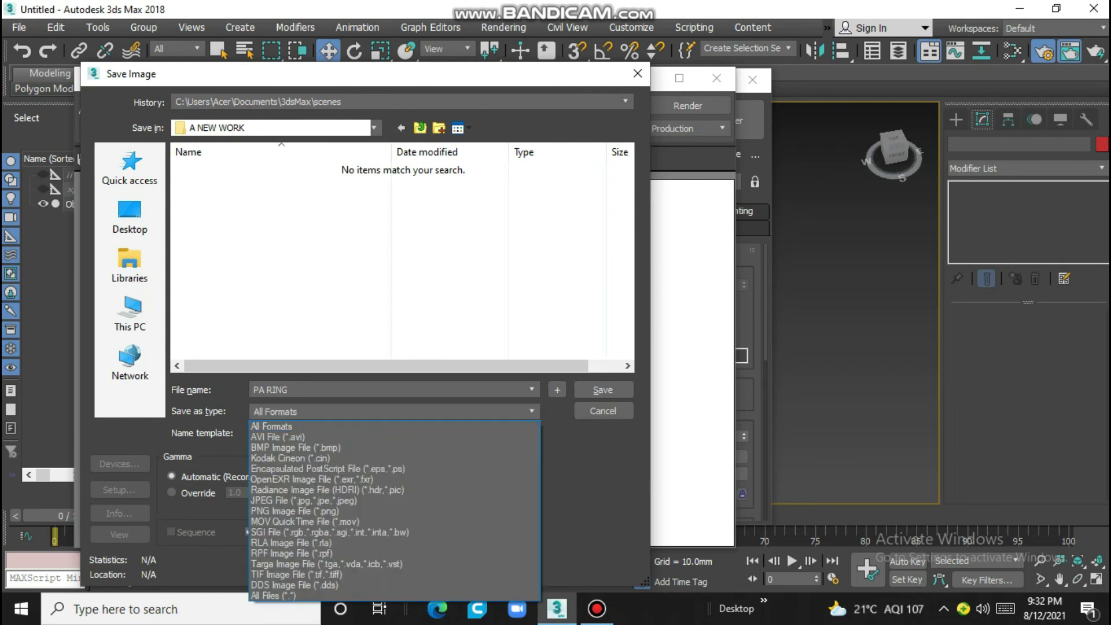
click(324, 489)
click(602, 389)
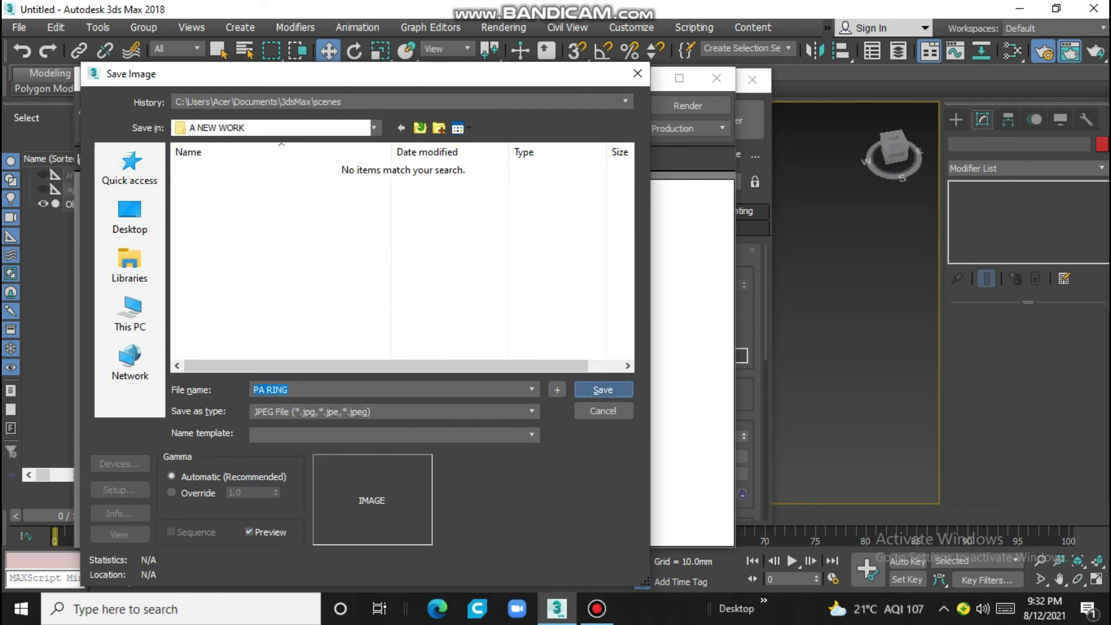
key(Return)
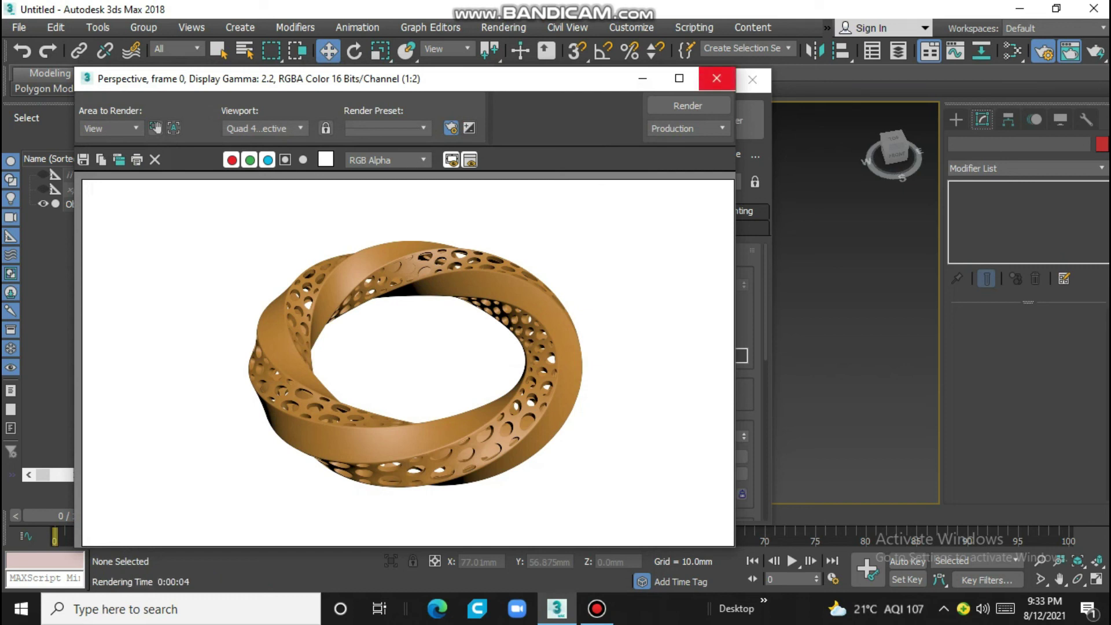
click(716, 78)
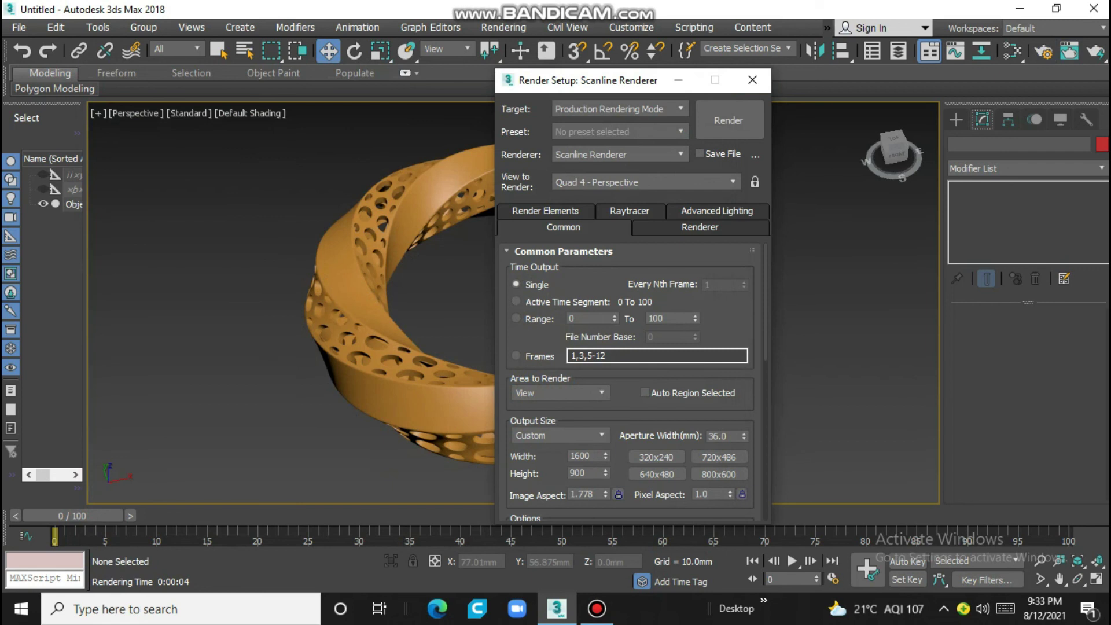
click(752, 80)
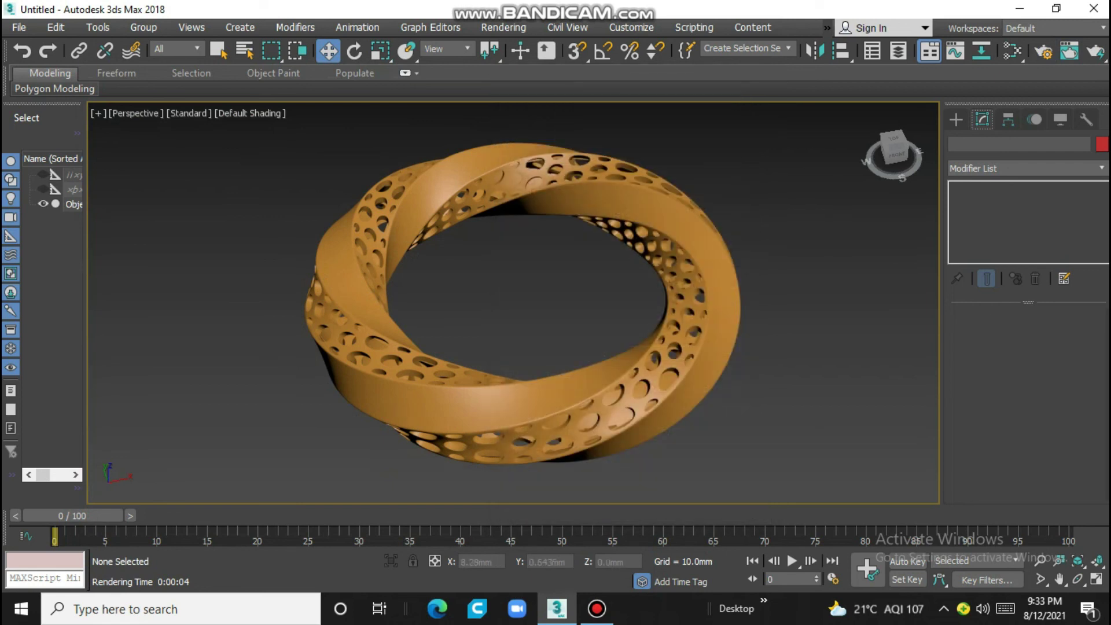